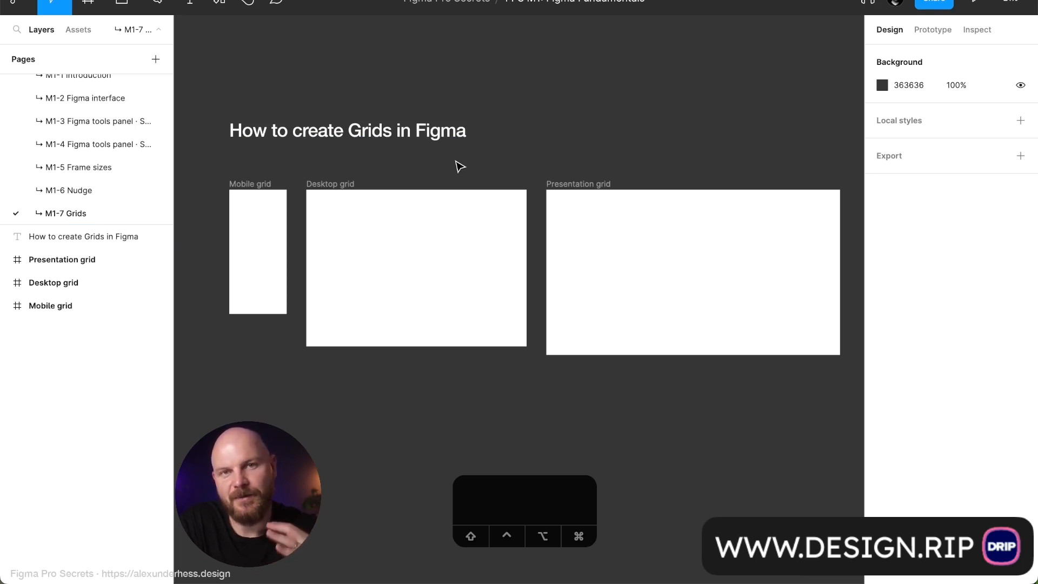
Look over the empty Mobile grid, Desktop grid and Presentation grid frames on the canvas.
{"action": "scroll", "coordinate": [304, 229], "scroll_direction": "up", "scroll_amount": 3}
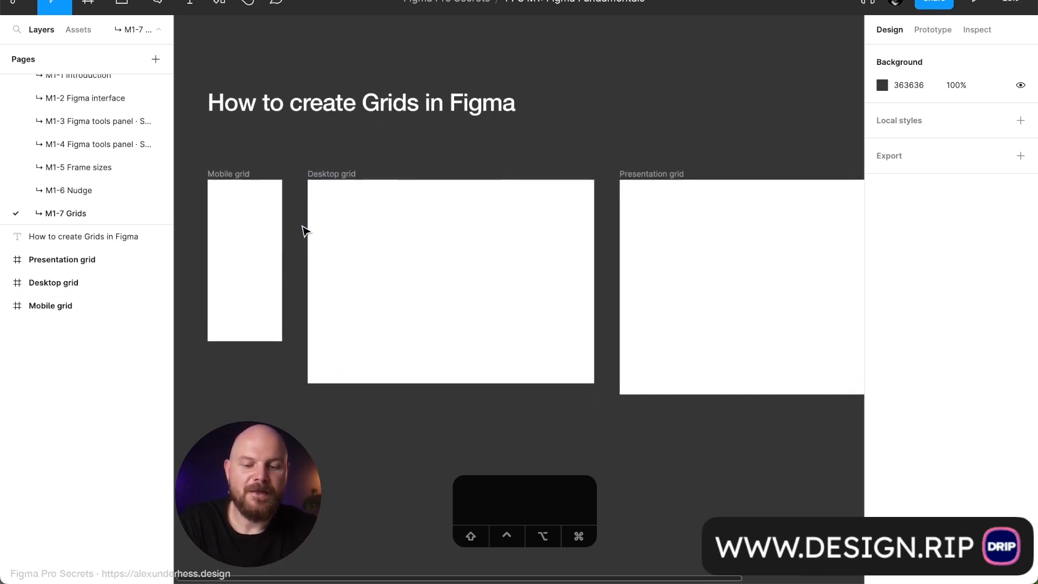
{"action": "scroll", "coordinate": [326, 232], "scroll_direction": "down", "scroll_amount": 3}
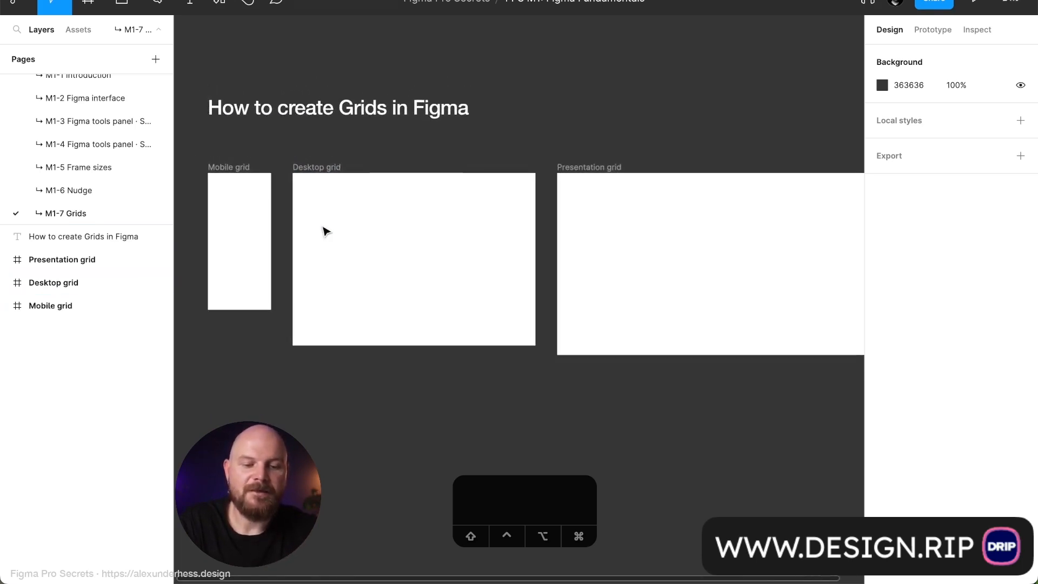
{"action": "scroll", "coordinate": [324, 230], "scroll_direction": "right", "scroll_amount": 1}
{"action": "left_click", "coordinate": [239, 192]}
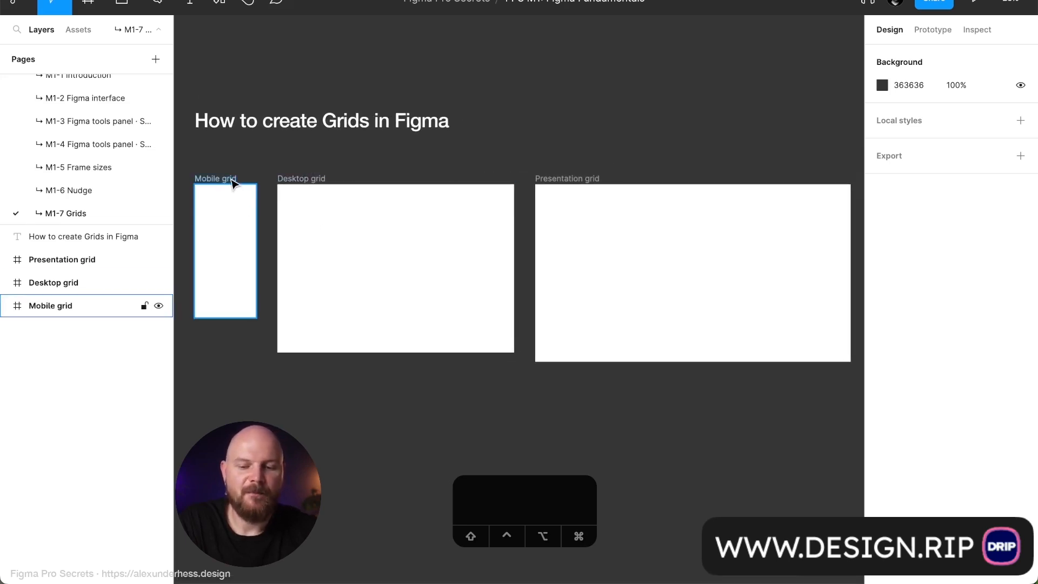
{"action": "left_click", "coordinate": [318, 182]}
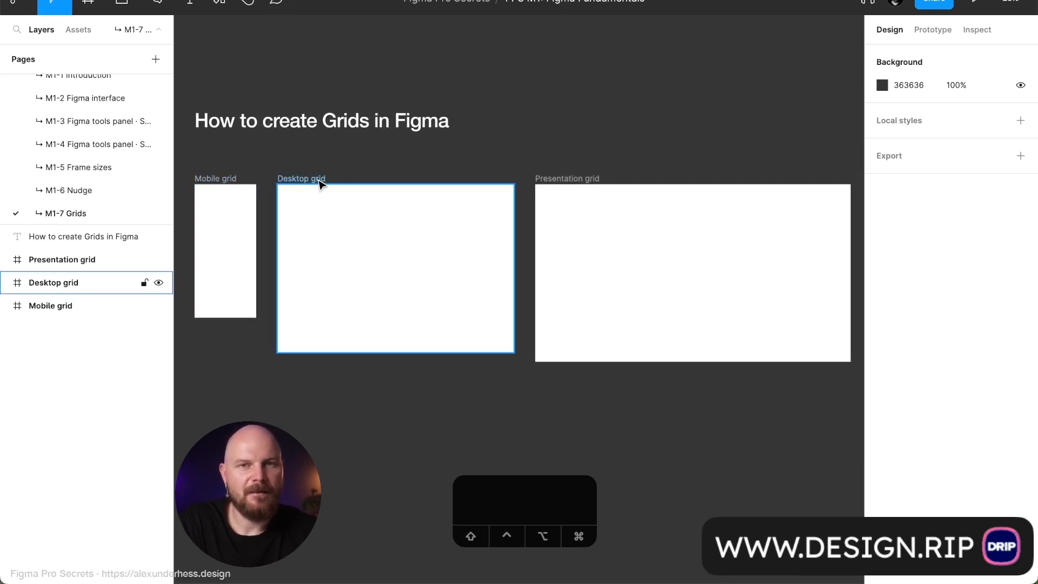
{"action": "left_click", "coordinate": [576, 181]}
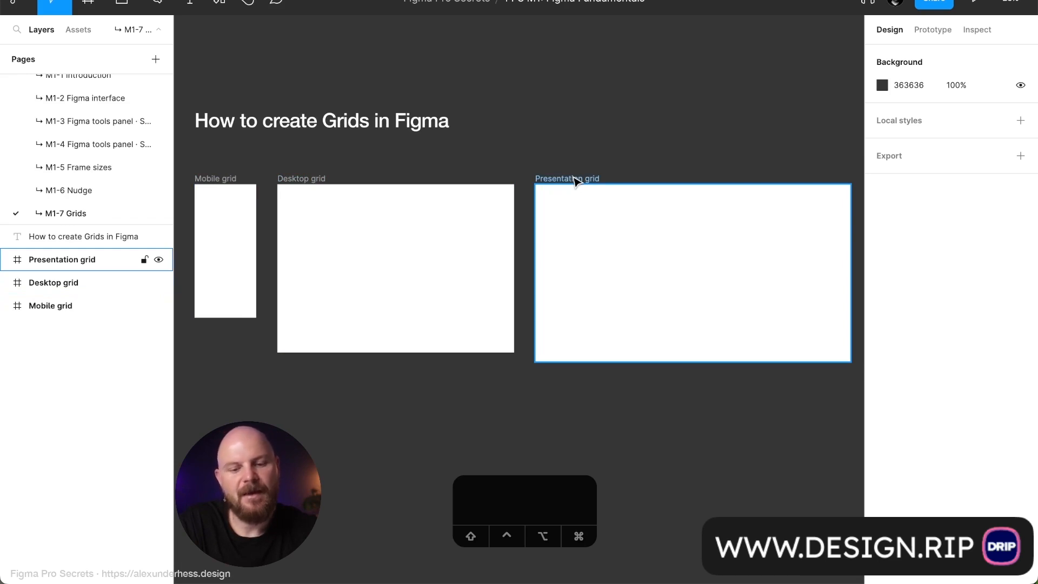
{"action": "left_click", "coordinate": [331, 274]}
Add a layout grid to the Desktop grid frame.
{"action": "scroll", "coordinate": [331, 274], "scroll_direction": "up", "scroll_amount": 3}
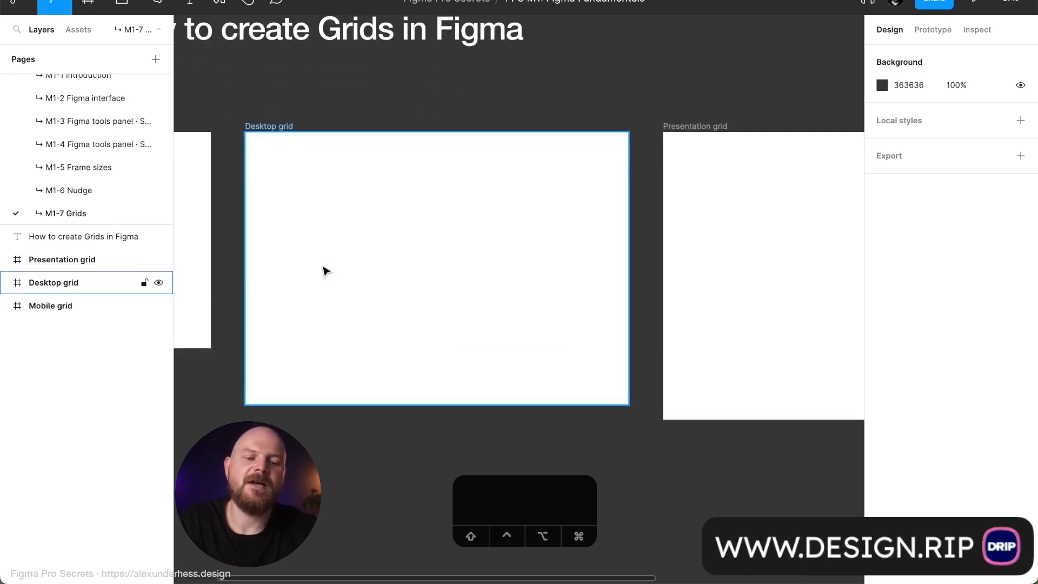
{"action": "scroll", "coordinate": [319, 192], "scroll_direction": "up", "scroll_amount": 5}
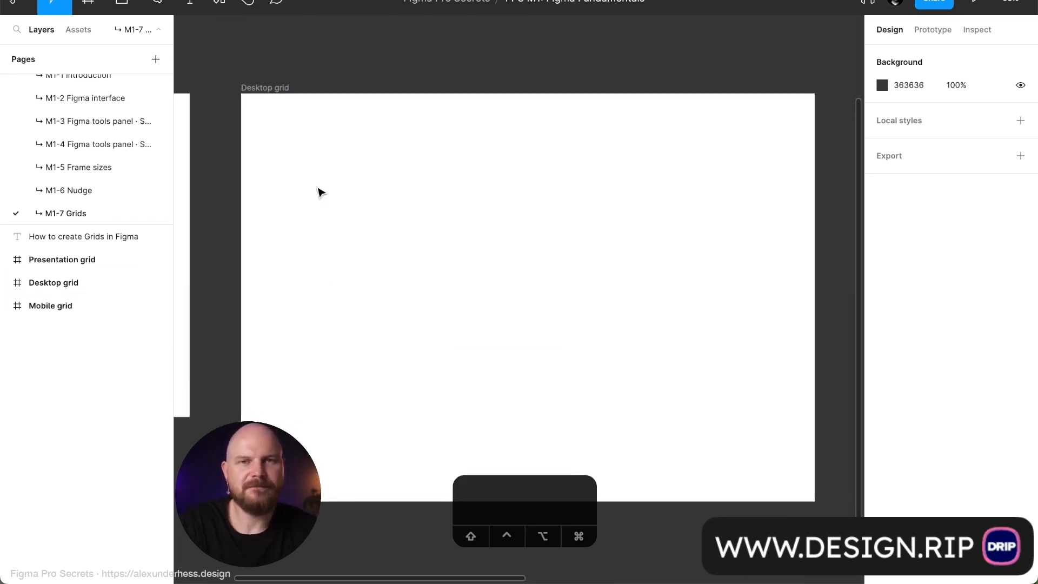
{"action": "scroll", "coordinate": [318, 193], "scroll_direction": "down", "scroll_amount": 2}
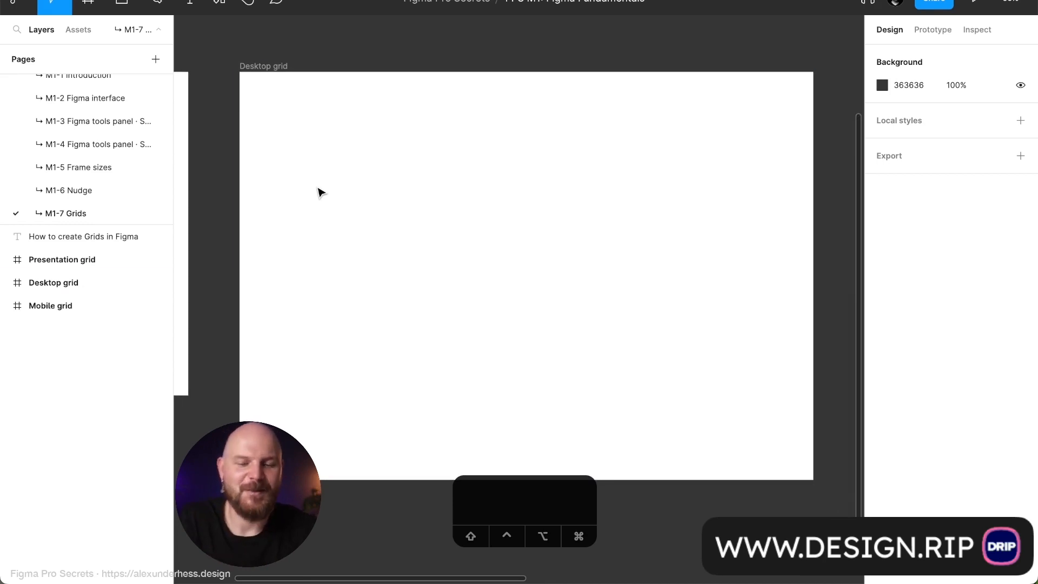
{"action": "left_click", "coordinate": [285, 67]}
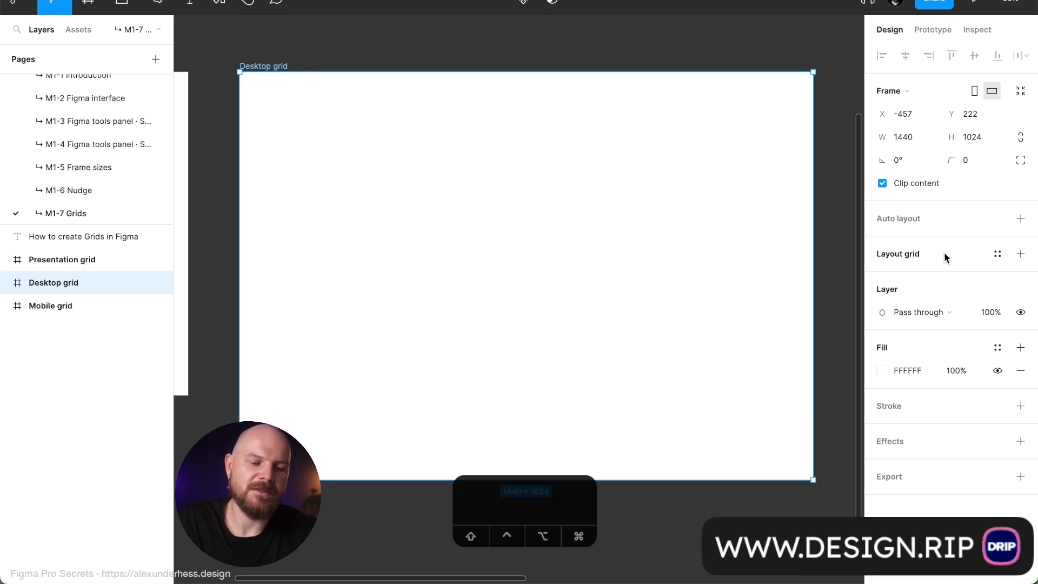
{"action": "left_click", "coordinate": [1021, 254]}
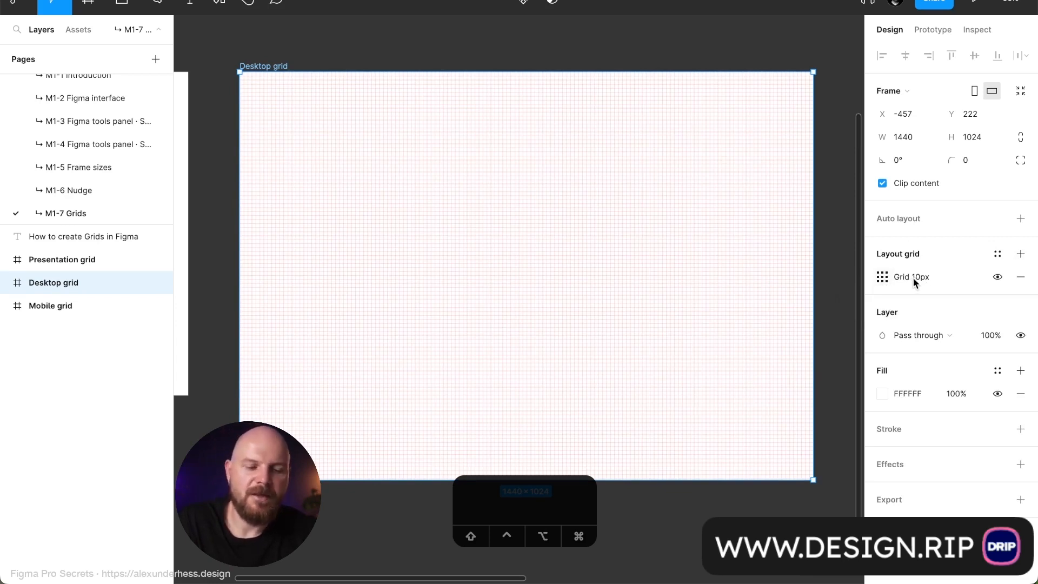
{"action": "scroll", "coordinate": [252, 54], "scroll_direction": "up", "scroll_amount": 5}
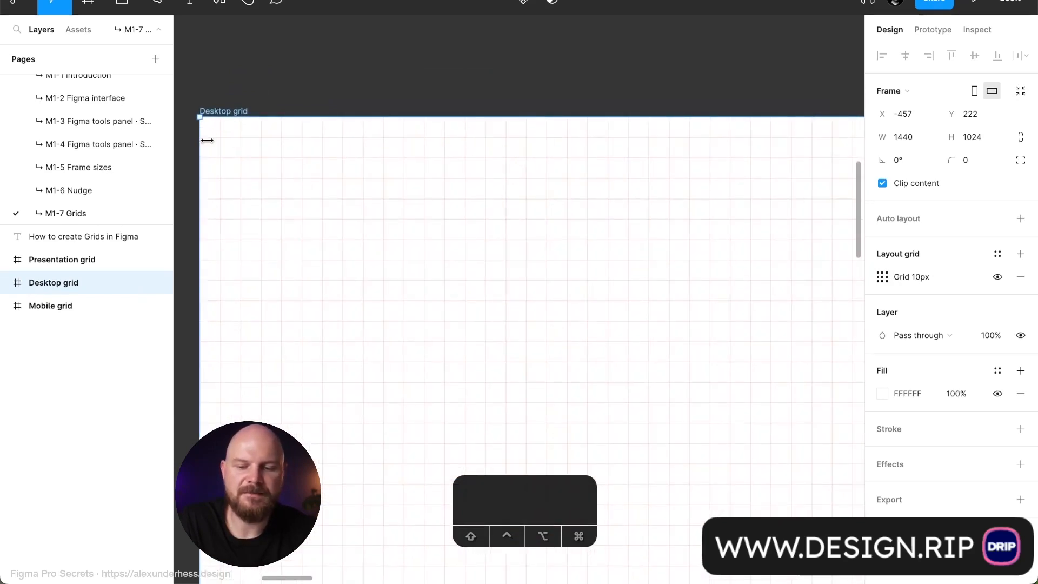
Try layout grid sizes of 20, 100 and 4 on the Desktop grid frame, ending with a size of 10.
{"action": "left_click", "coordinate": [882, 277]}
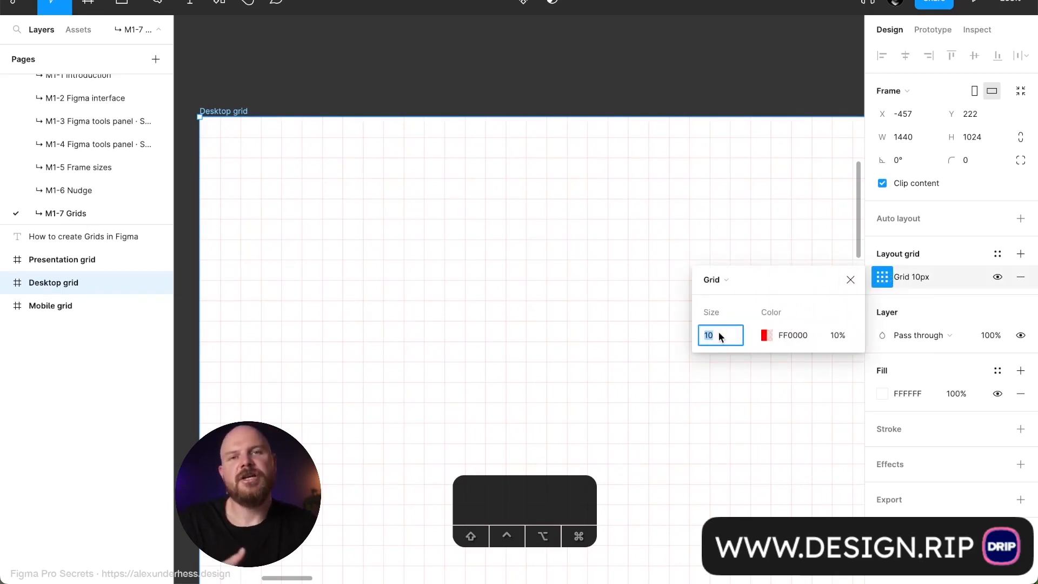
{"action": "type", "text": "20"}
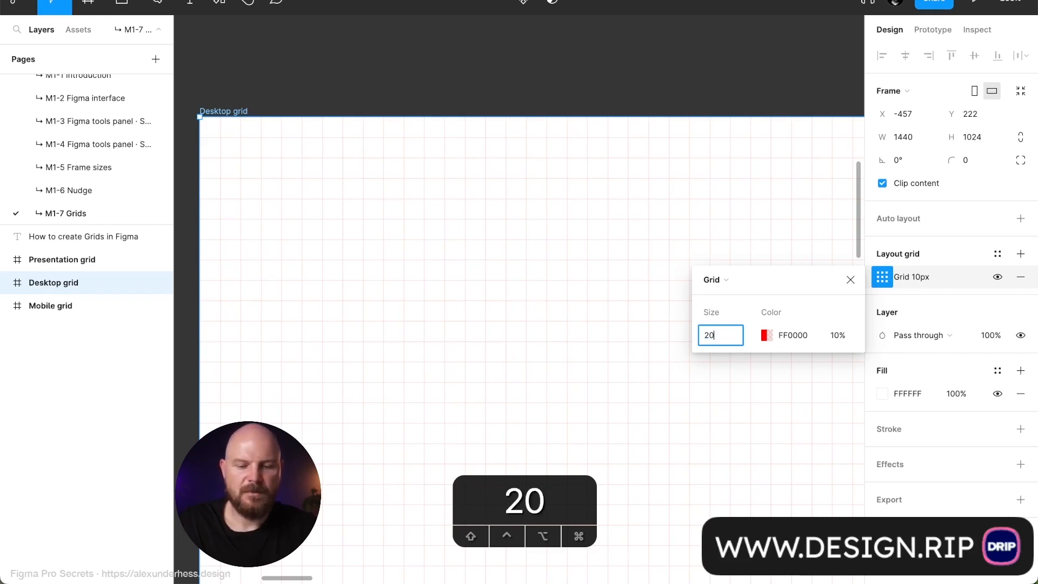
{"action": "key", "text": "Return"}
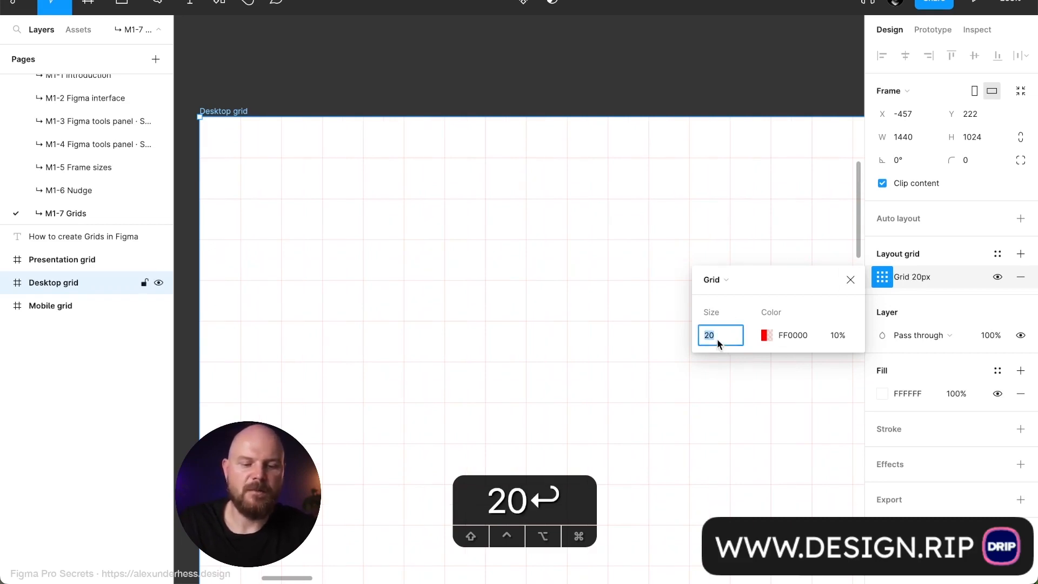
{"action": "type", "text": "100"}
{"action": "key", "text": "Return"}
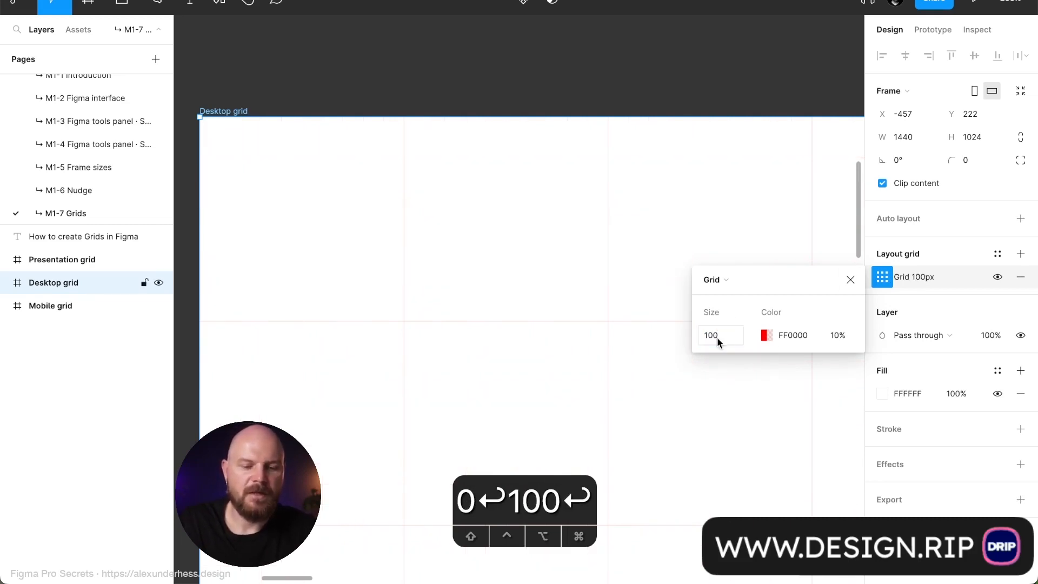
{"action": "type", "text": "4"}
{"action": "key", "text": "Return"}
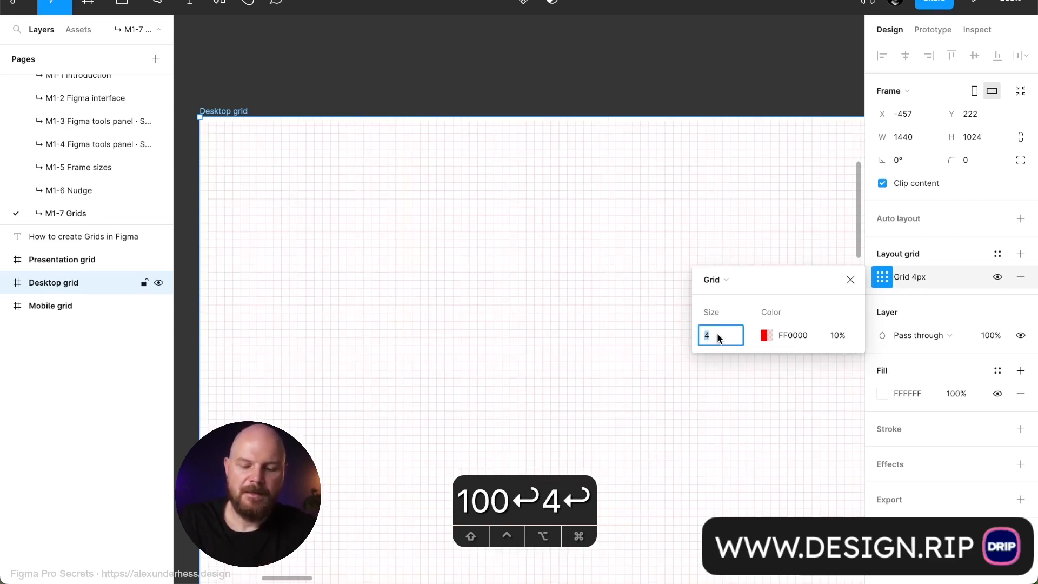
{"action": "type", "text": "10"}
{"action": "key", "text": "Return"}
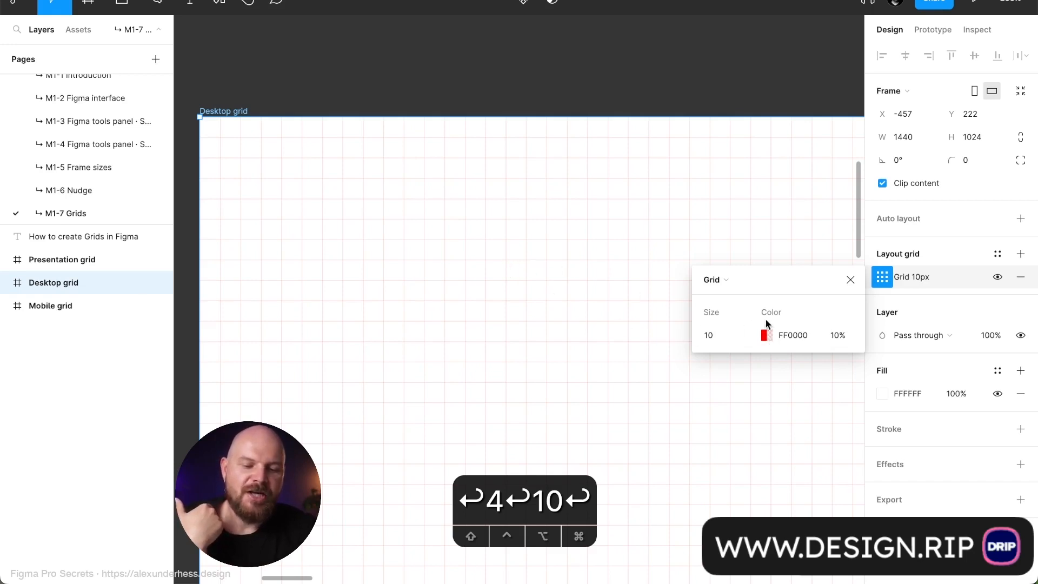
Try a blue with hue 220 and a grey 999999 as the layout grid's color.
{"action": "left_click", "coordinate": [770, 336]}
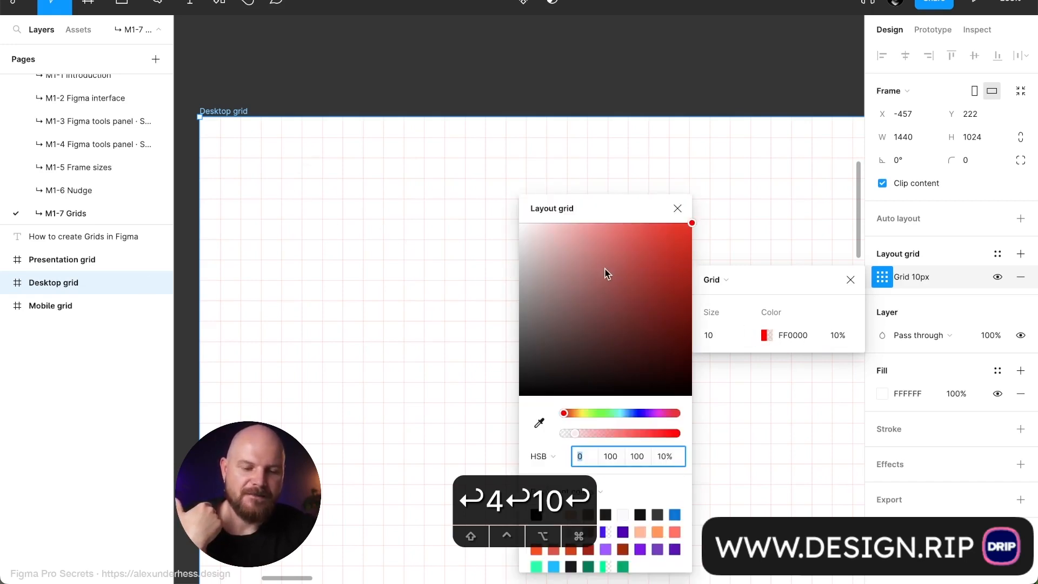
{"action": "type", "text": "220"}
{"action": "key", "text": "Return"}
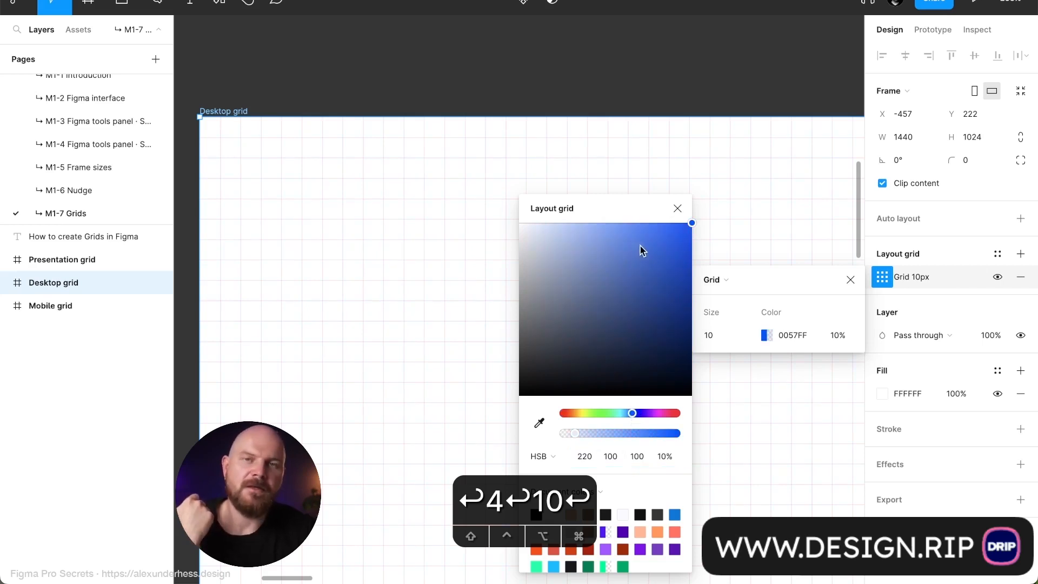
{"action": "left_click_drag", "start_coordinate": [647, 258], "coordinate": [510, 292]}
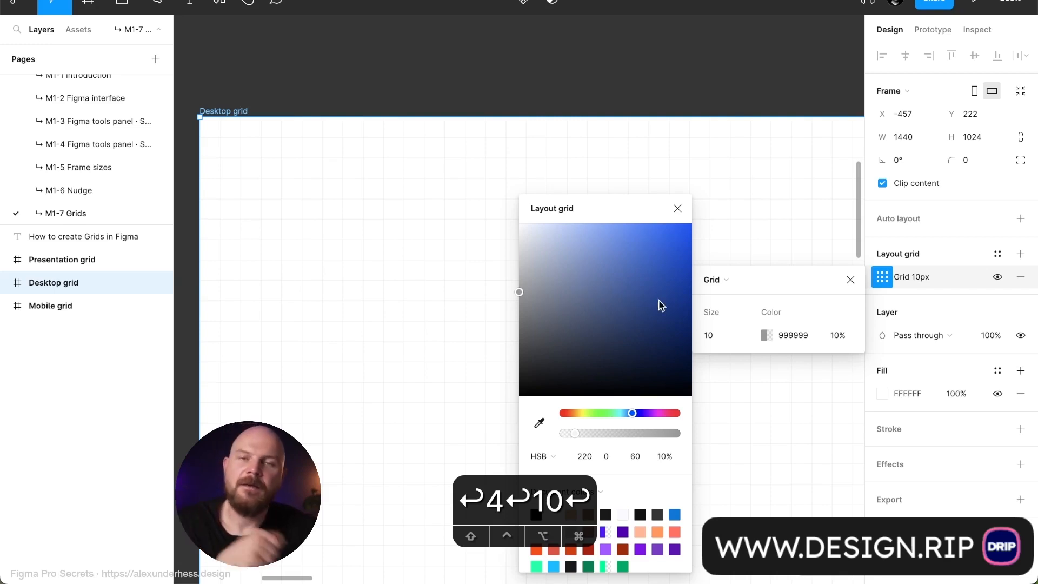
Set the layout grid's color opacity to 20% and its color to red FF0000.
{"action": "left_click", "coordinate": [583, 433]}
{"action": "left_click_drag", "start_coordinate": [584, 432], "coordinate": [585, 434]}
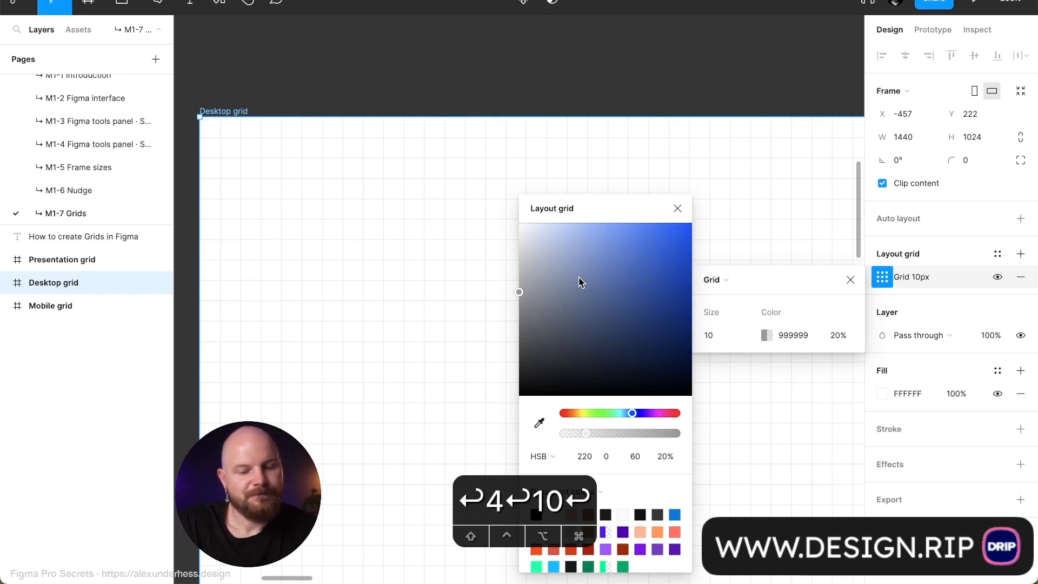
{"action": "left_click_drag", "start_coordinate": [599, 283], "coordinate": [707, 220]}
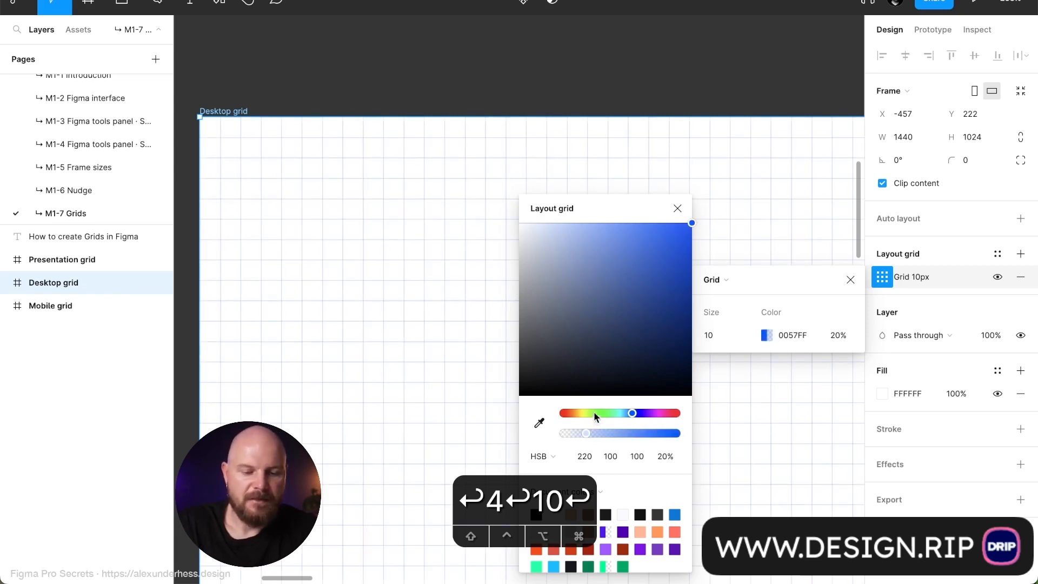
{"action": "left_click_drag", "start_coordinate": [595, 411], "coordinate": [522, 414]}
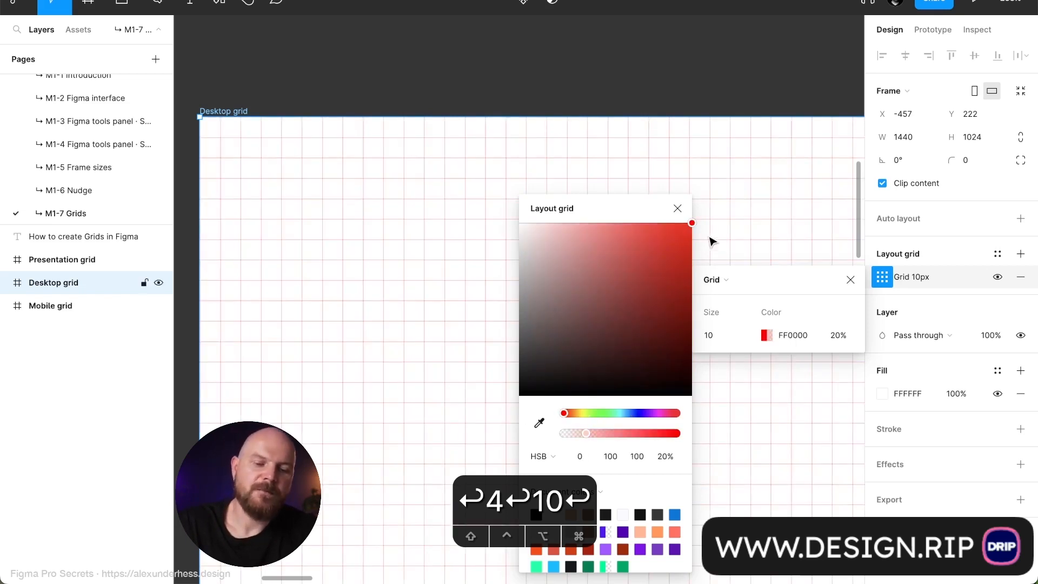
{"action": "left_click", "coordinate": [678, 211]}
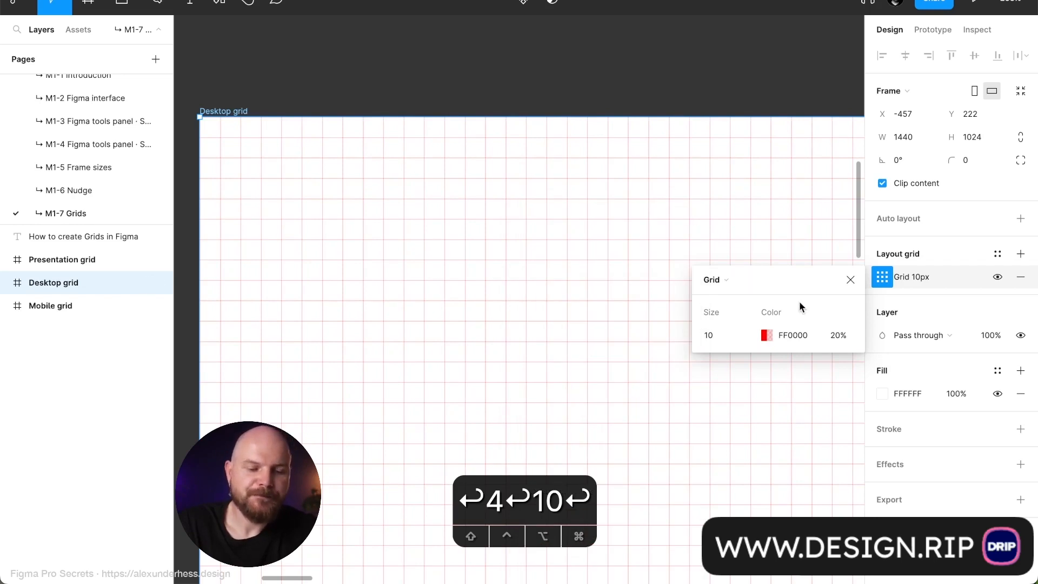
Change the Desktop grid frame's layout grid type to Columns.
{"action": "left_click", "coordinate": [758, 279]}
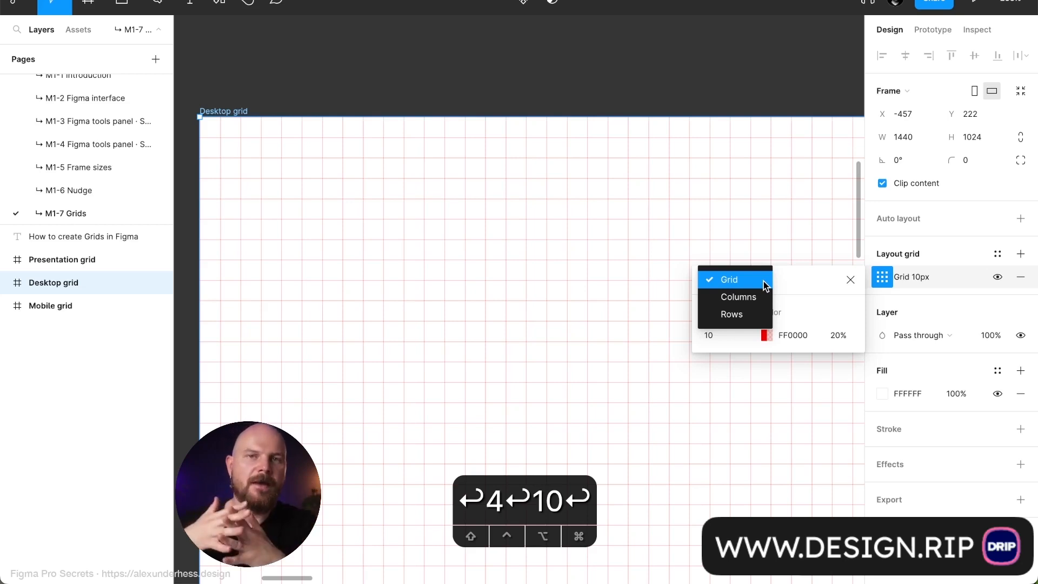
{"action": "left_click", "coordinate": [735, 349]}
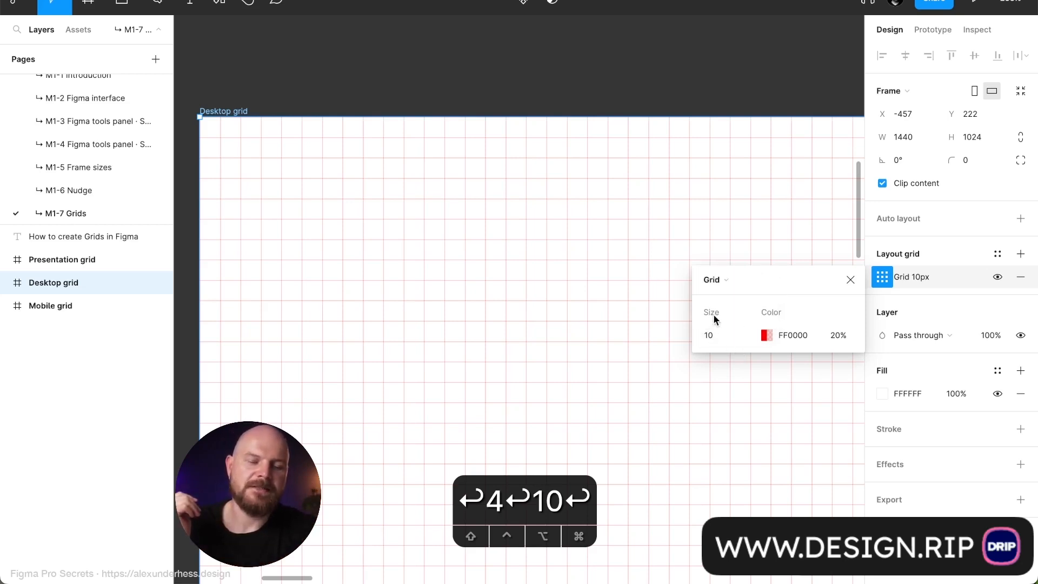
{"action": "left_click", "coordinate": [730, 280]}
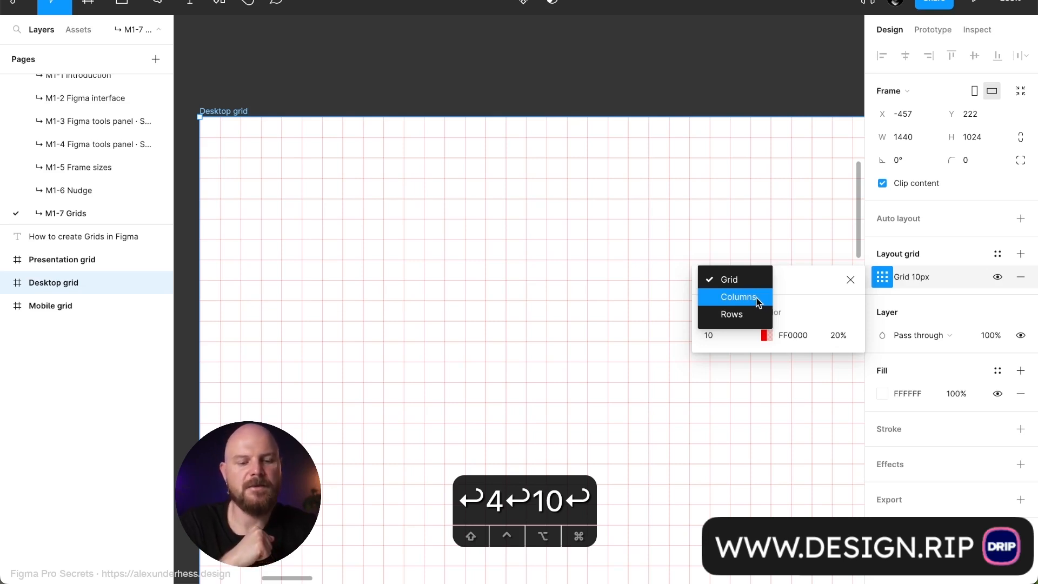
{"action": "left_click", "coordinate": [758, 298]}
Set the Desktop grid frame's column count to 12 using the preset counts.
{"action": "scroll", "coordinate": [588, 199], "scroll_direction": "down", "scroll_amount": 8}
{"action": "scroll", "coordinate": [589, 199], "scroll_direction": "right", "scroll_amount": 9}
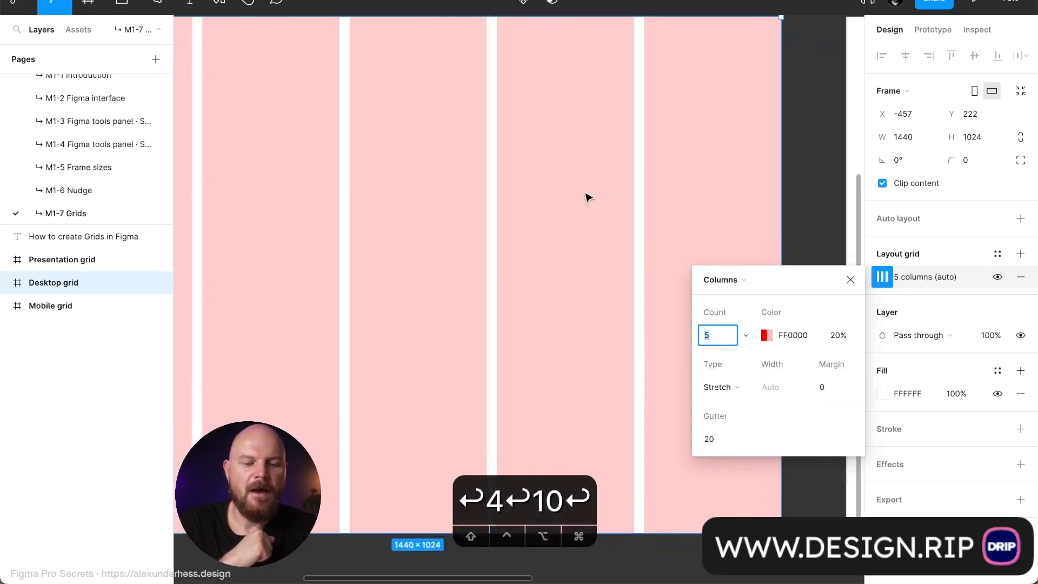
{"action": "scroll", "coordinate": [588, 198], "scroll_direction": "left", "scroll_amount": 3}
{"action": "scroll", "coordinate": [588, 198], "scroll_direction": "left", "scroll_amount": 4}
{"action": "scroll", "coordinate": [588, 199], "scroll_direction": "up", "scroll_amount": 2}
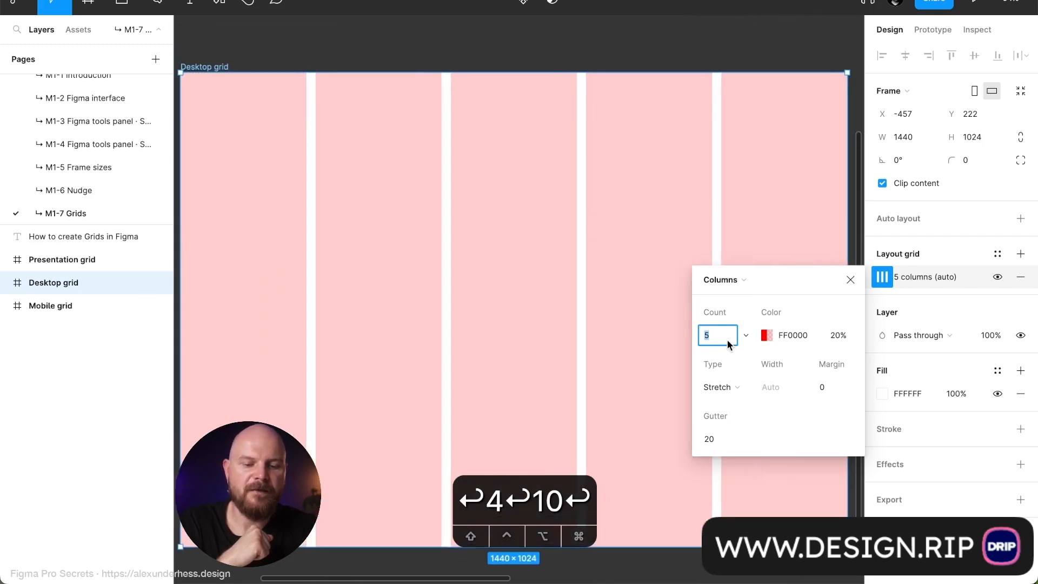
{"action": "scroll", "coordinate": [602, 357], "scroll_direction": "left", "scroll_amount": 1}
{"action": "scroll", "coordinate": [602, 357], "scroll_direction": "down", "scroll_amount": 1}
{"action": "scroll", "coordinate": [599, 353], "scroll_direction": "up", "scroll_amount": 1}
{"action": "scroll", "coordinate": [599, 353], "scroll_direction": "right", "scroll_amount": 1}
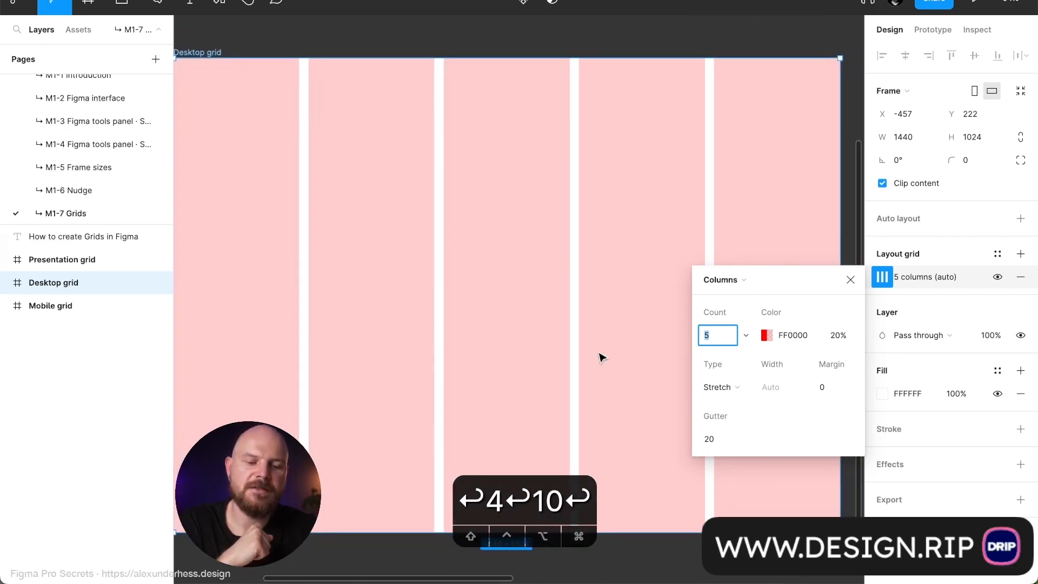
{"action": "scroll", "coordinate": [599, 353], "scroll_direction": "left", "scroll_amount": 1}
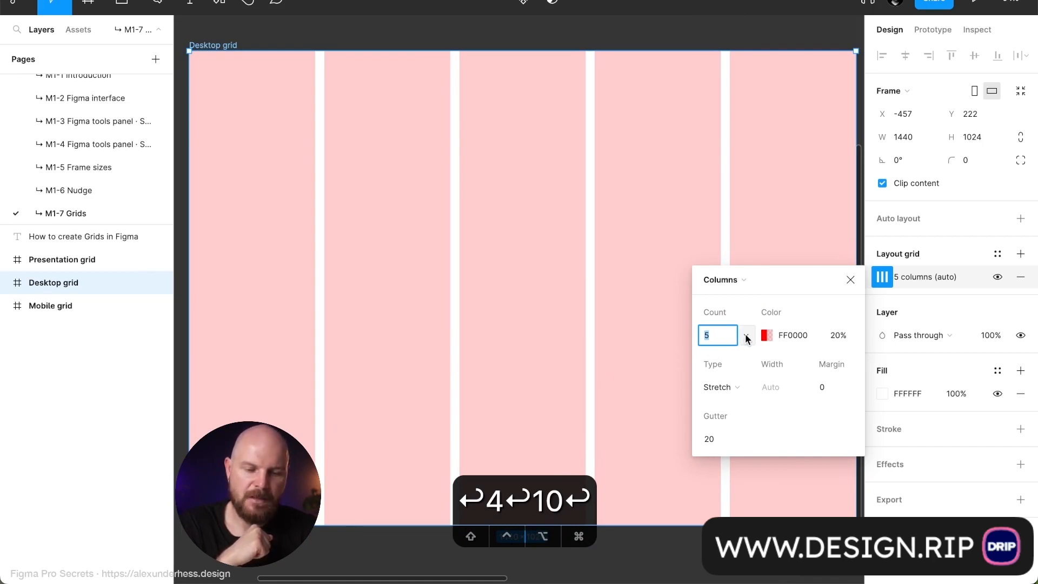
{"action": "left_click", "coordinate": [746, 339]}
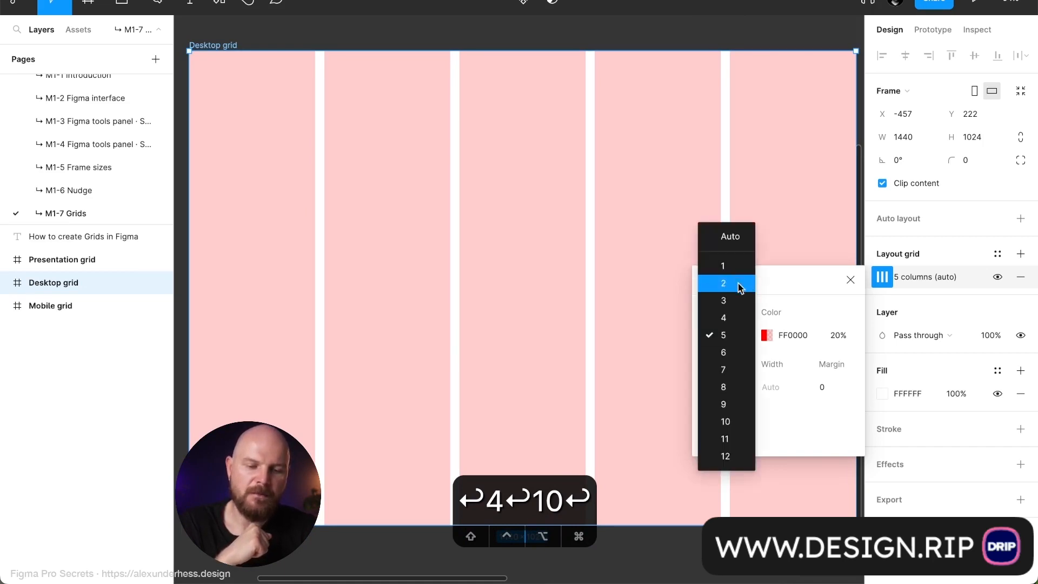
{"action": "left_click", "coordinate": [744, 457]}
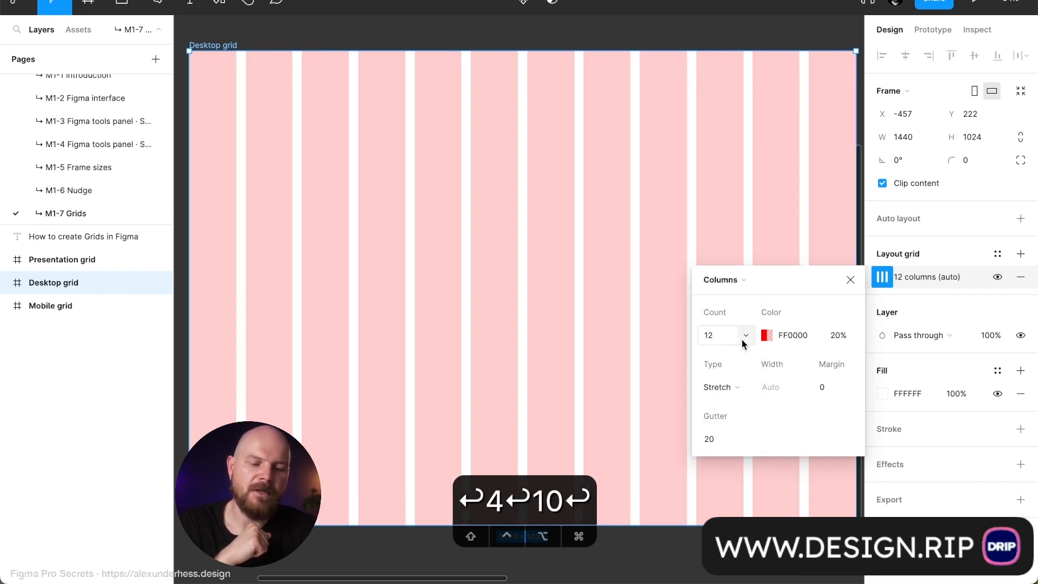
Enter a custom column count of 20 for the Desktop grid frame.
{"action": "left_click", "coordinate": [722, 340]}
{"action": "type", "text": "20"}
{"action": "key", "text": "Return"}
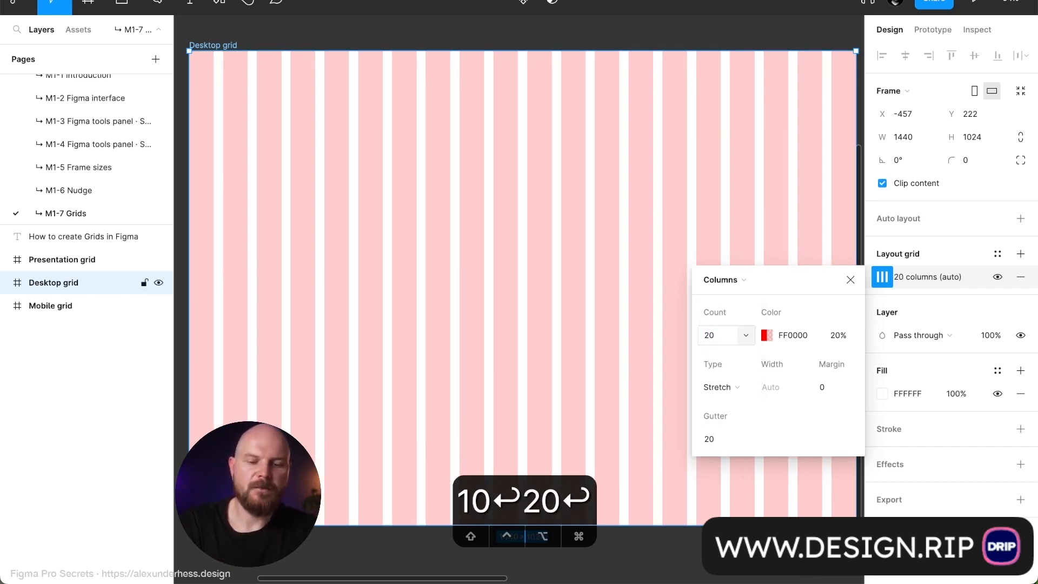
Set the Desktop grid frame's column count to Auto.
{"action": "left_click", "coordinate": [723, 339]}
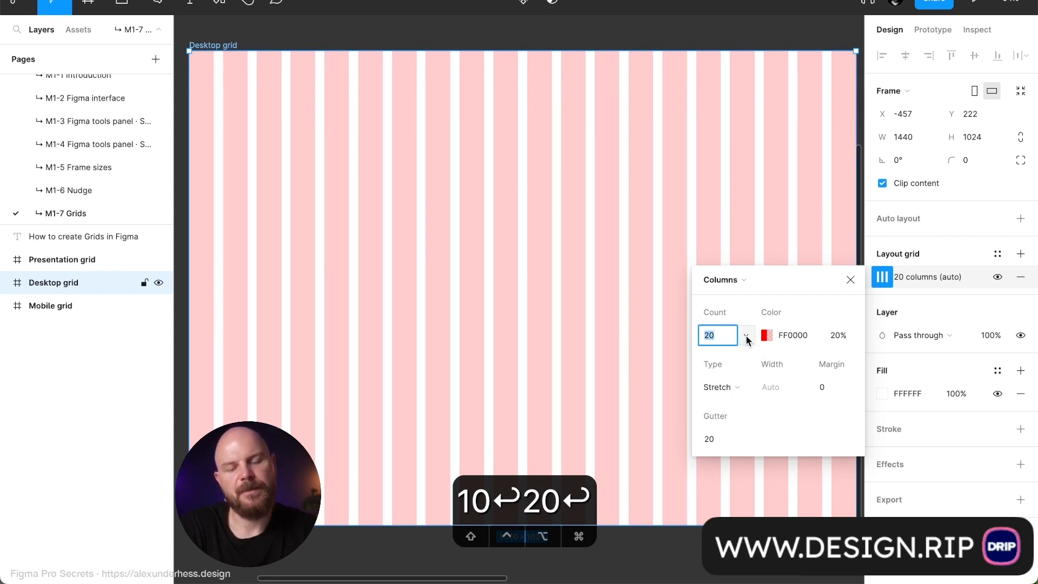
{"action": "left_click", "coordinate": [748, 339]}
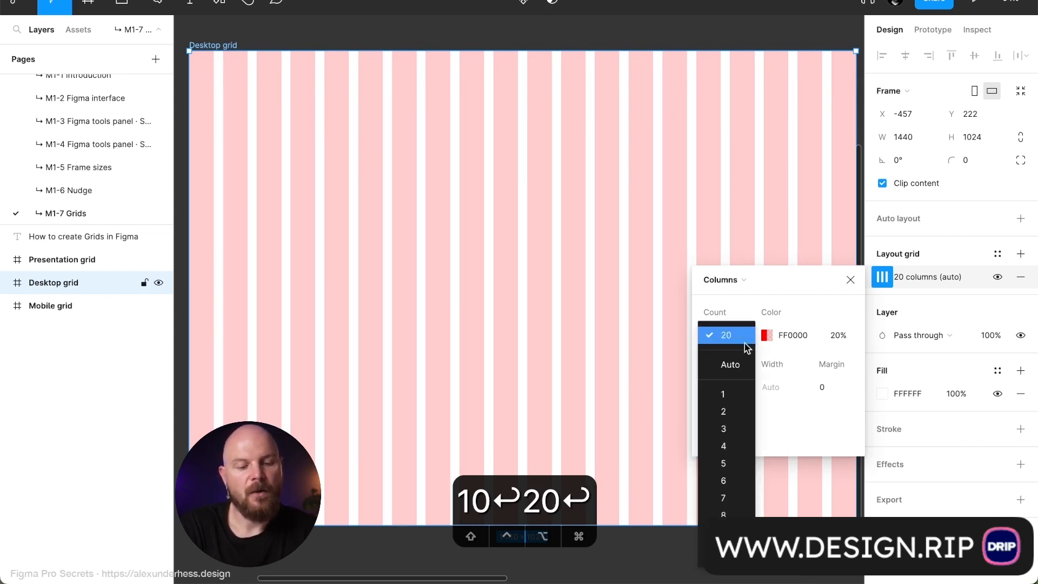
{"action": "left_click", "coordinate": [738, 364]}
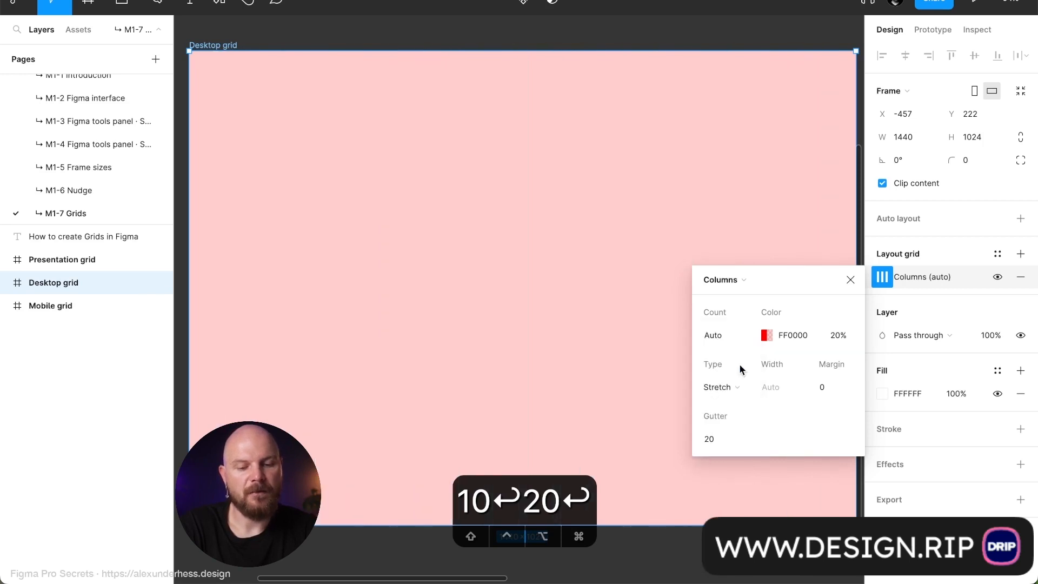
Set the Desktop grid frame's column count to 12 and the grid margin to 100.
{"action": "left_click", "coordinate": [745, 336]}
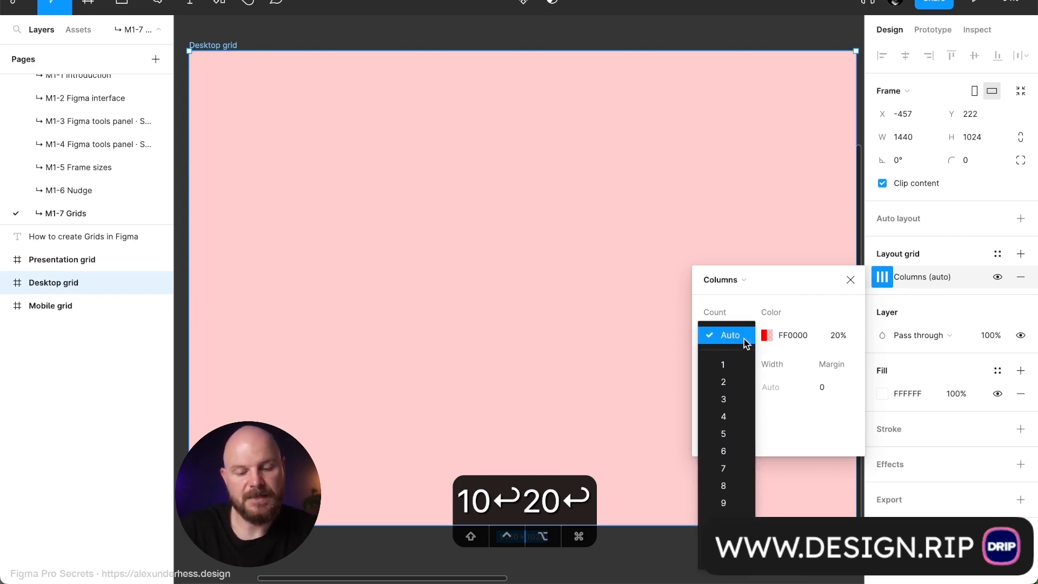
{"action": "left_click", "coordinate": [725, 554]}
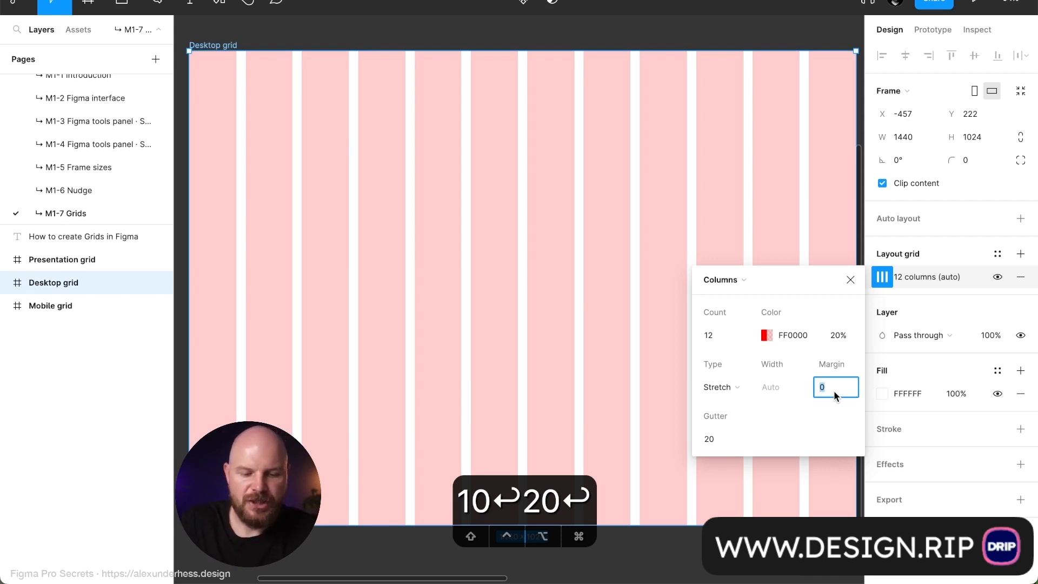
{"action": "type", "text": "100"}
{"action": "key", "text": "Return"}
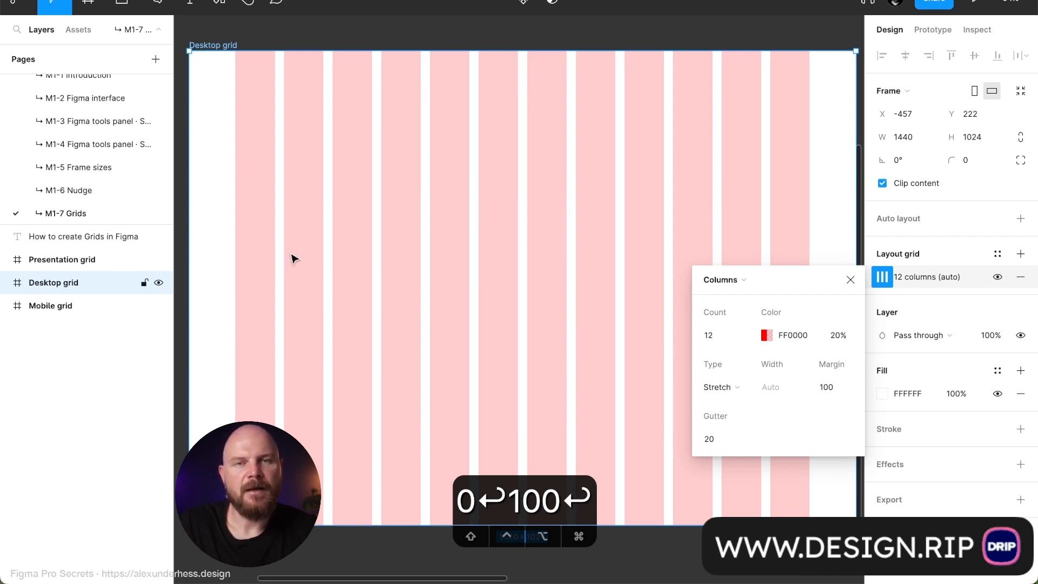
Examine the gutters between the columns and the outer margins of the Desktop grid frame, both close up and across the whole frame.
{"action": "scroll", "coordinate": [272, 262], "scroll_direction": "up", "scroll_amount": 10}
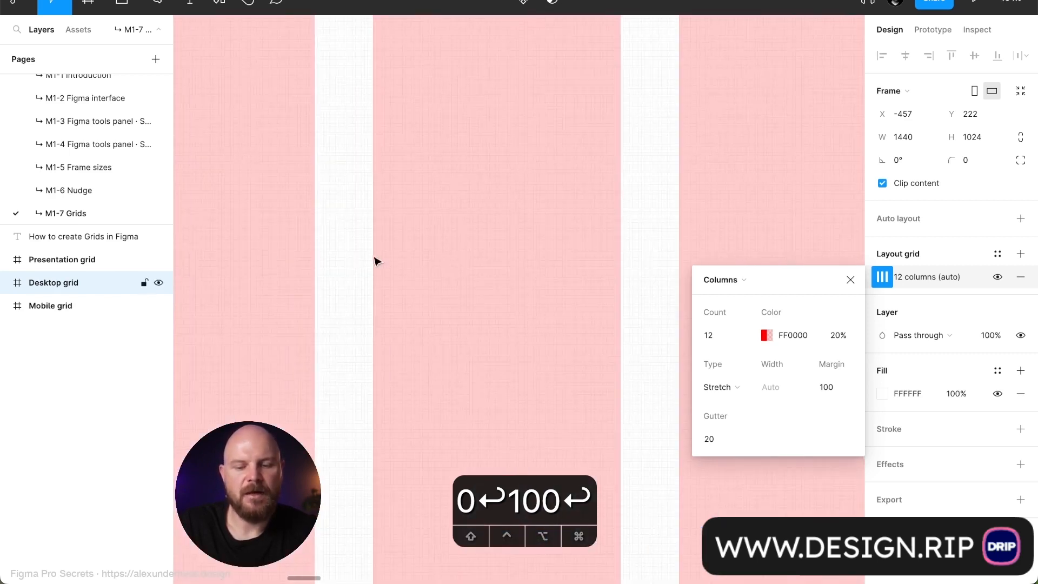
{"action": "scroll", "coordinate": [364, 252], "scroll_direction": "down", "scroll_amount": 8}
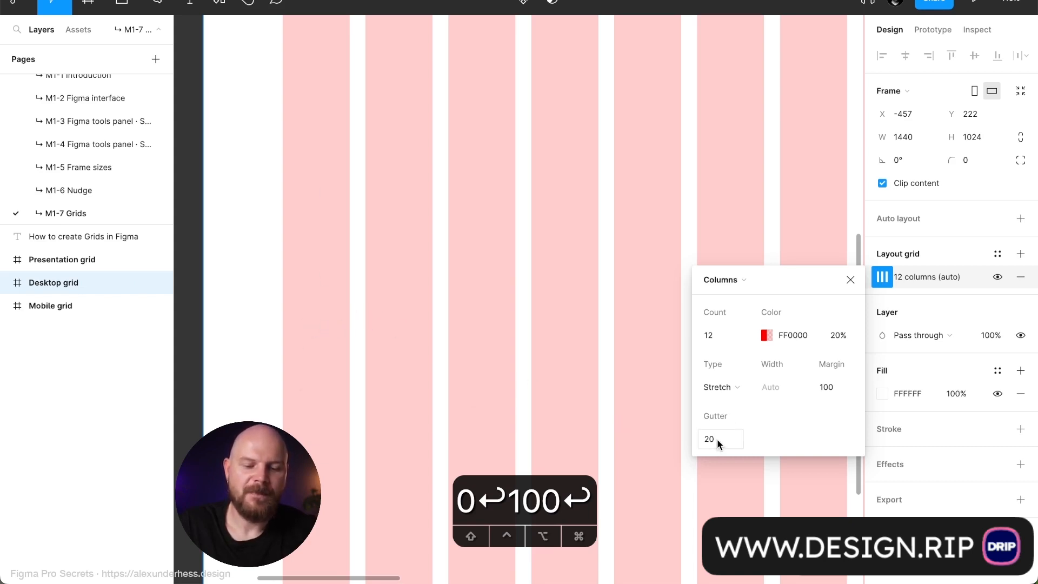
{"action": "scroll", "coordinate": [449, 297], "scroll_direction": "down", "scroll_amount": 5}
{"action": "scroll", "coordinate": [449, 296], "scroll_direction": "right", "scroll_amount": 2}
{"action": "scroll", "coordinate": [450, 297], "scroll_direction": "up", "scroll_amount": 1}
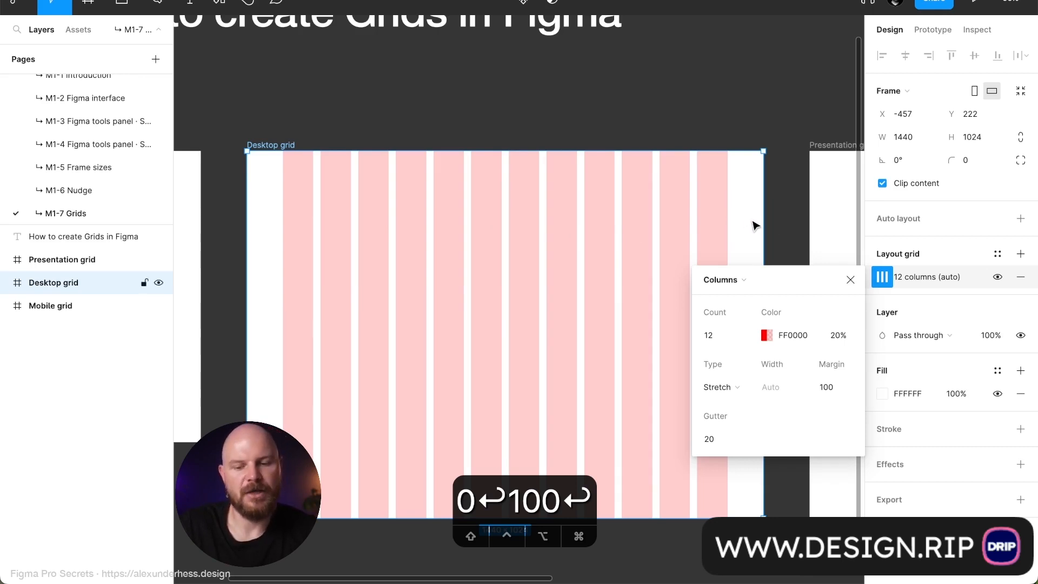
{"action": "scroll", "coordinate": [273, 227], "scroll_direction": "up", "scroll_amount": 5}
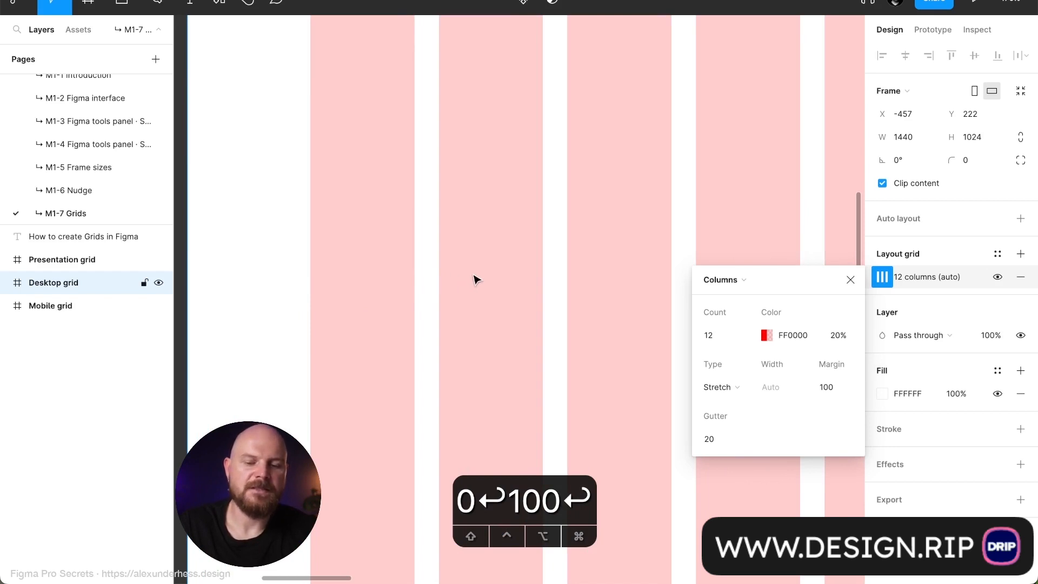
{"action": "key", "text": "shift+2"}
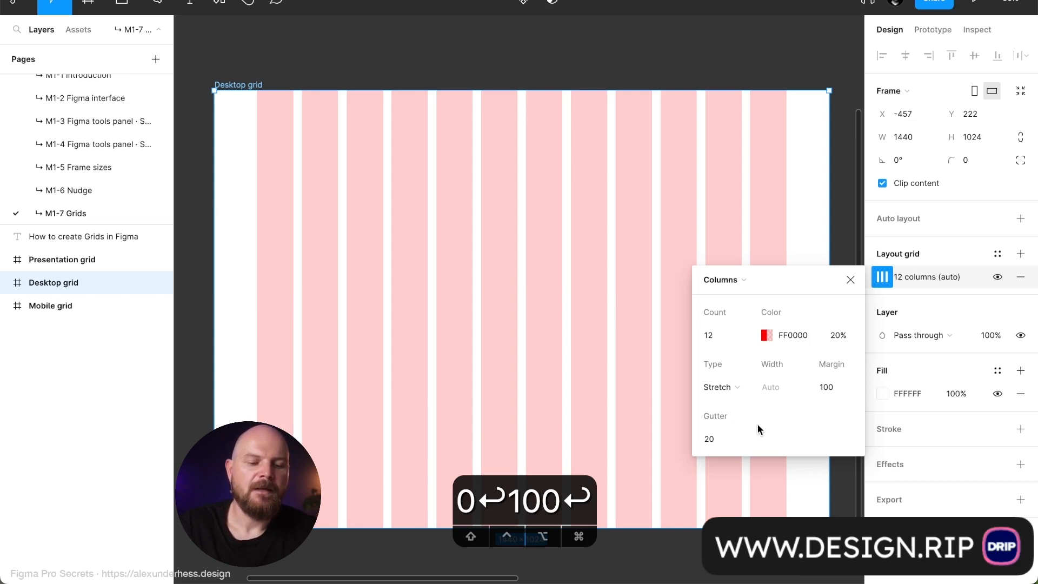
{"action": "scroll", "coordinate": [378, 190], "scroll_direction": "down", "scroll_amount": 2}
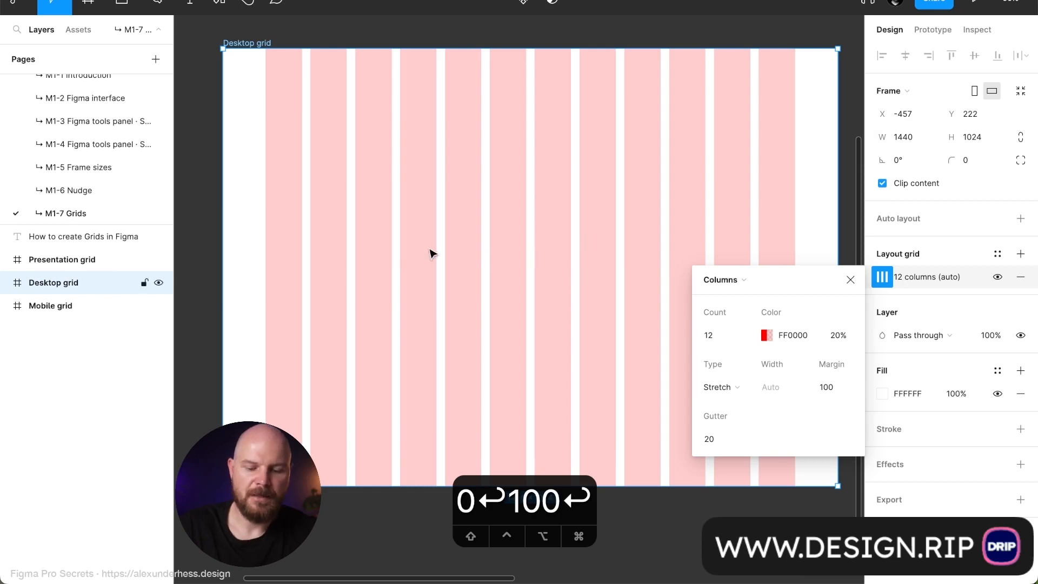
Add a text layer reading "width=" inside the Desktop grid frame.
{"action": "key", "text": "t"}
{"action": "key", "text": "w"}
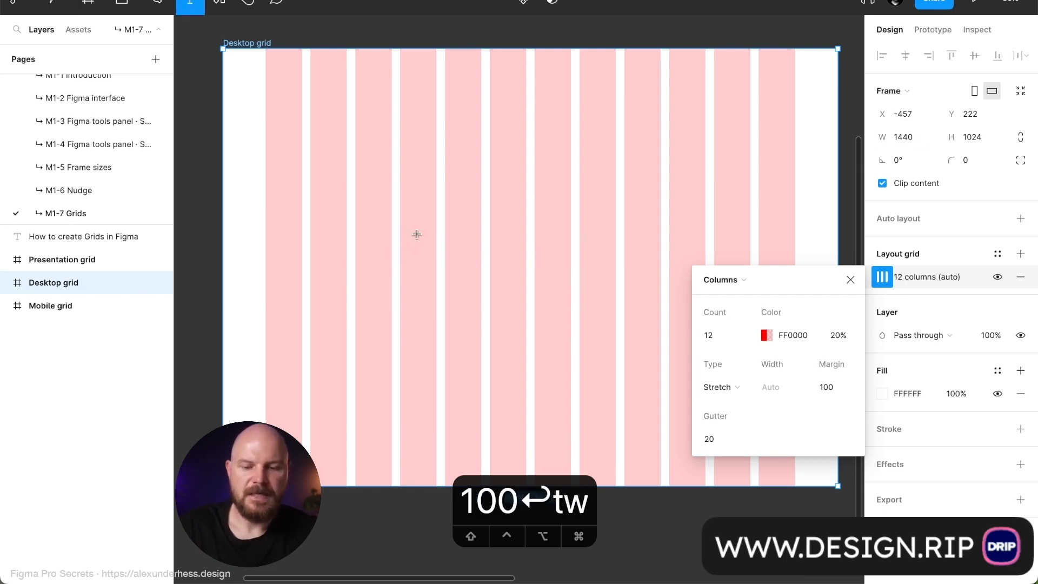
{"action": "left_click", "coordinate": [401, 215]}
{"action": "type", "text": "width"}
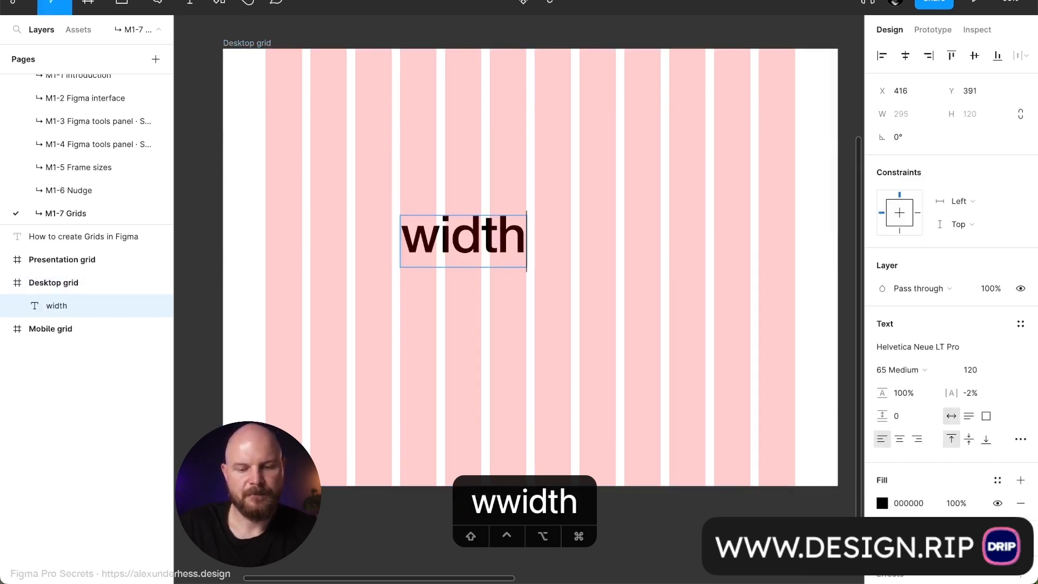
{"action": "type", "text": "="}
{"action": "key", "text": "Escape"}
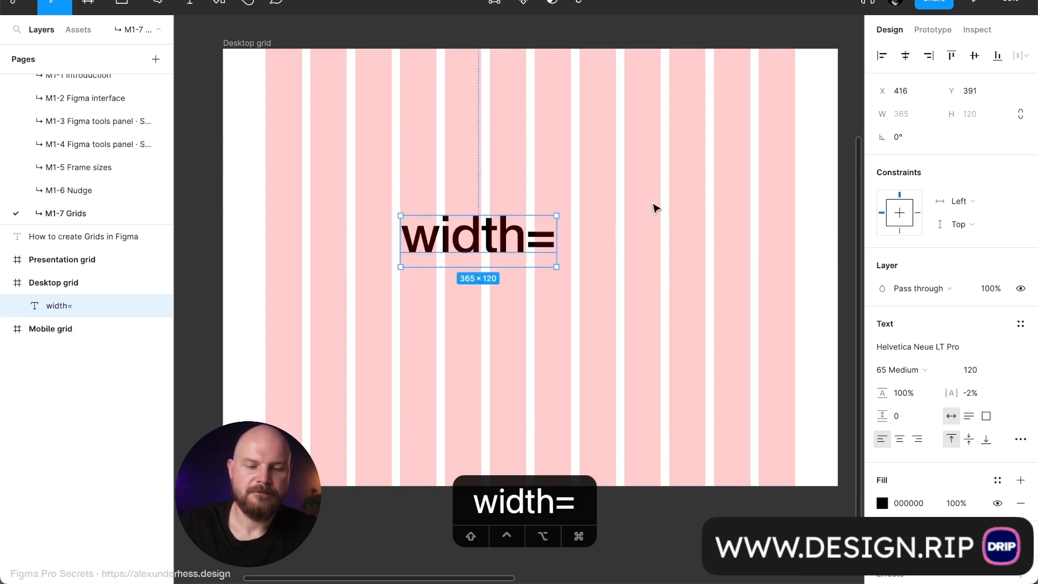
Set the "width=" text's font size to 80 and move it down and left to about X 171, Y 501.
{"action": "left_click_drag", "start_coordinate": [502, 232], "coordinate": [427, 258]}
{"action": "left_click", "coordinate": [978, 370]}
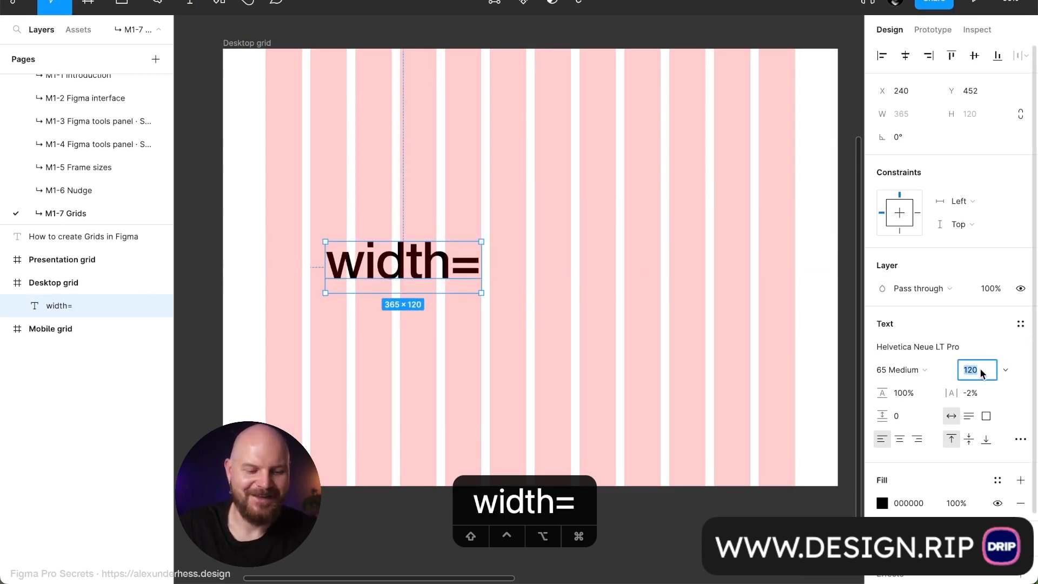
{"action": "type", "text": "80"}
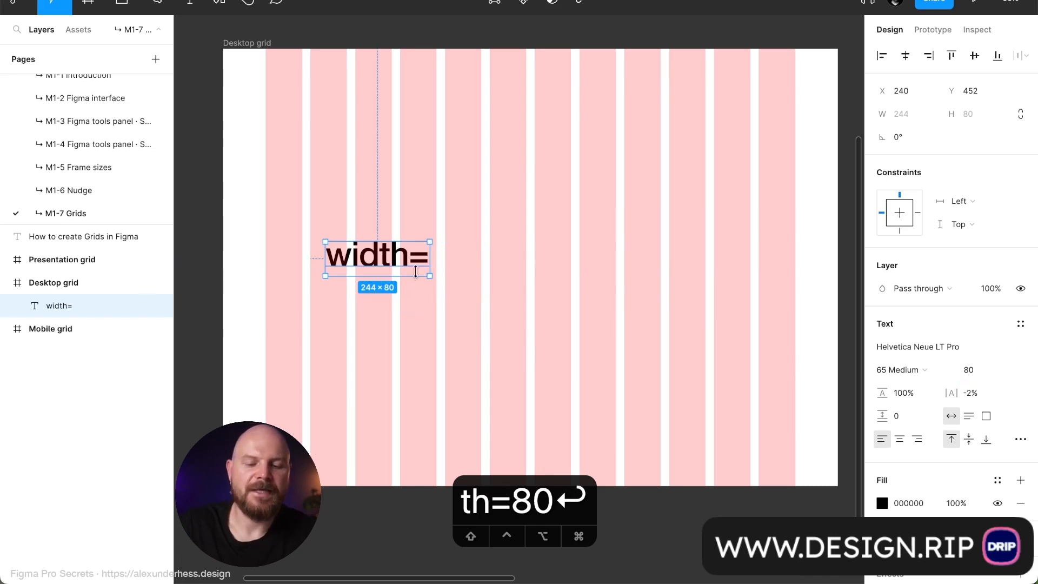
{"action": "left_click_drag", "start_coordinate": [403, 264], "coordinate": [373, 285]}
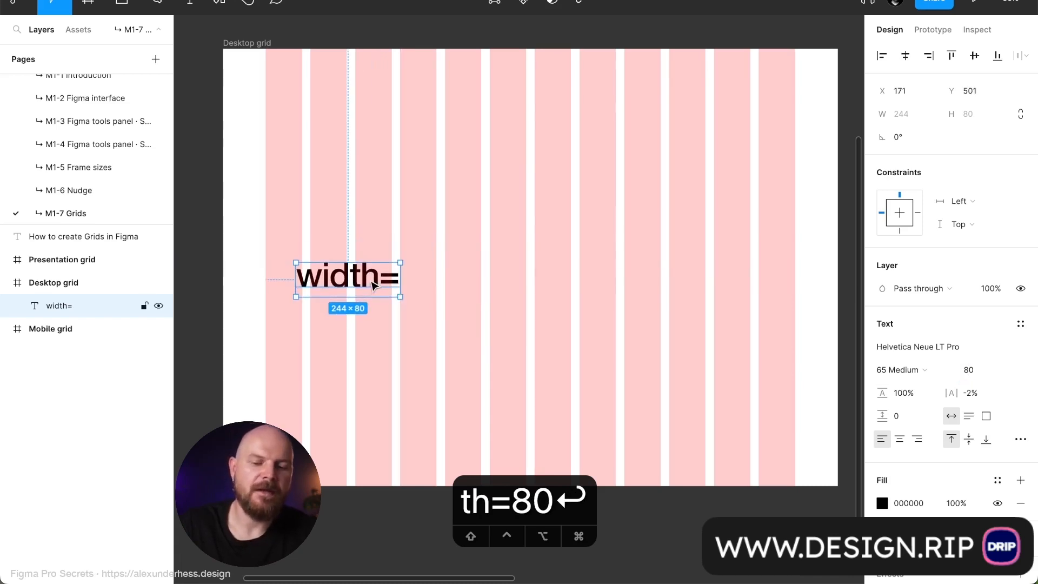
Extend the text in the Desktop grid frame to read "width=1440-2*margin".
{"action": "double_click", "coordinate": [373, 285]}
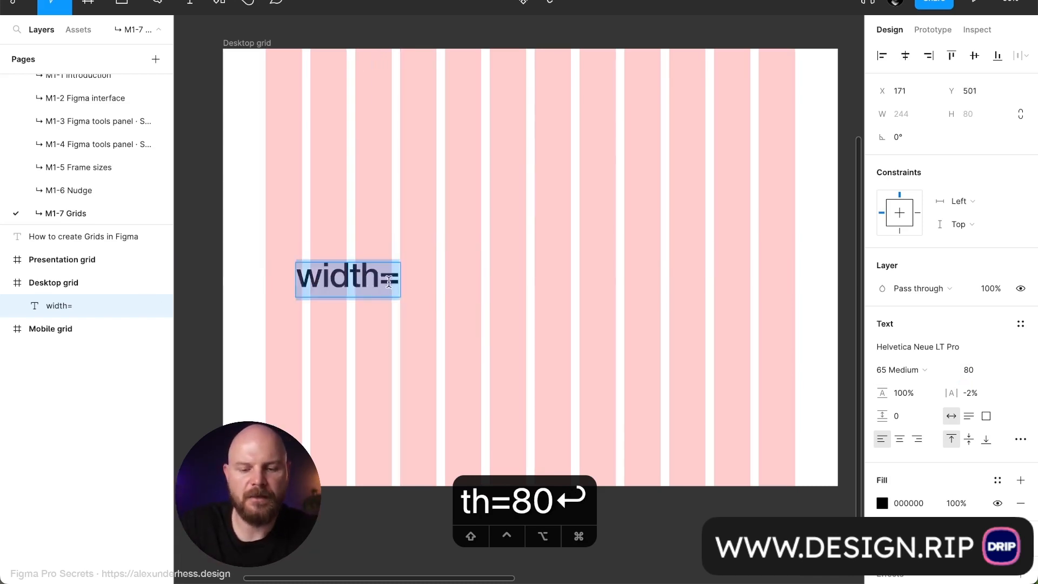
{"action": "left_click", "coordinate": [395, 285]}
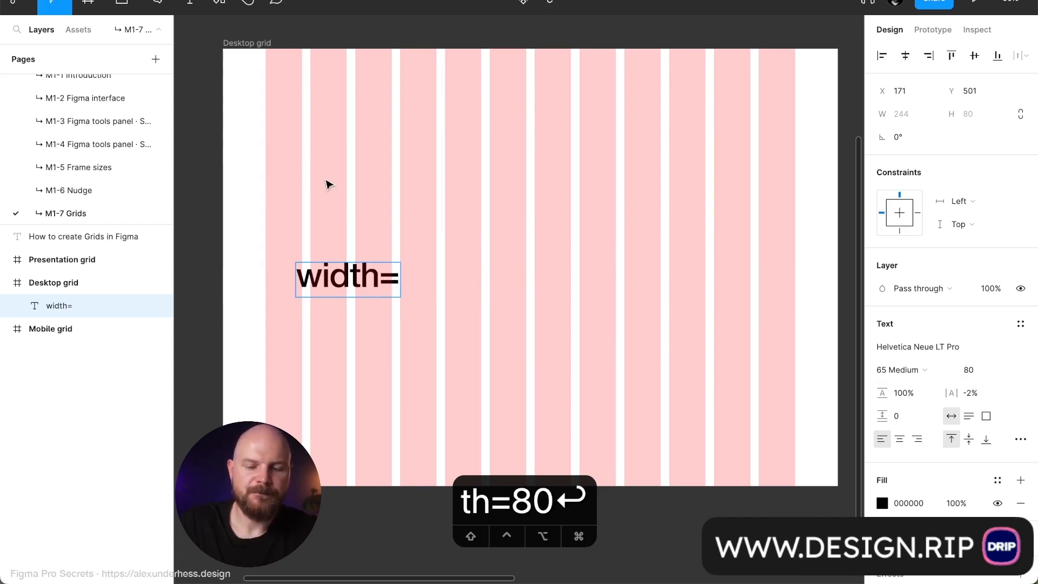
{"action": "type", "text": "140"}
{"action": "key", "text": "BackSpace"}
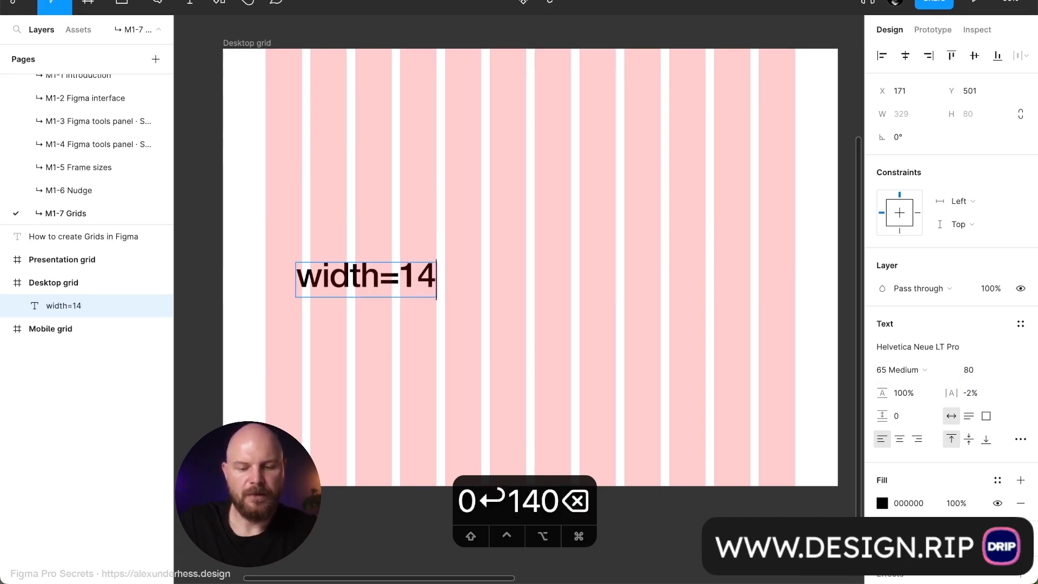
{"action": "type", "text": "40"}
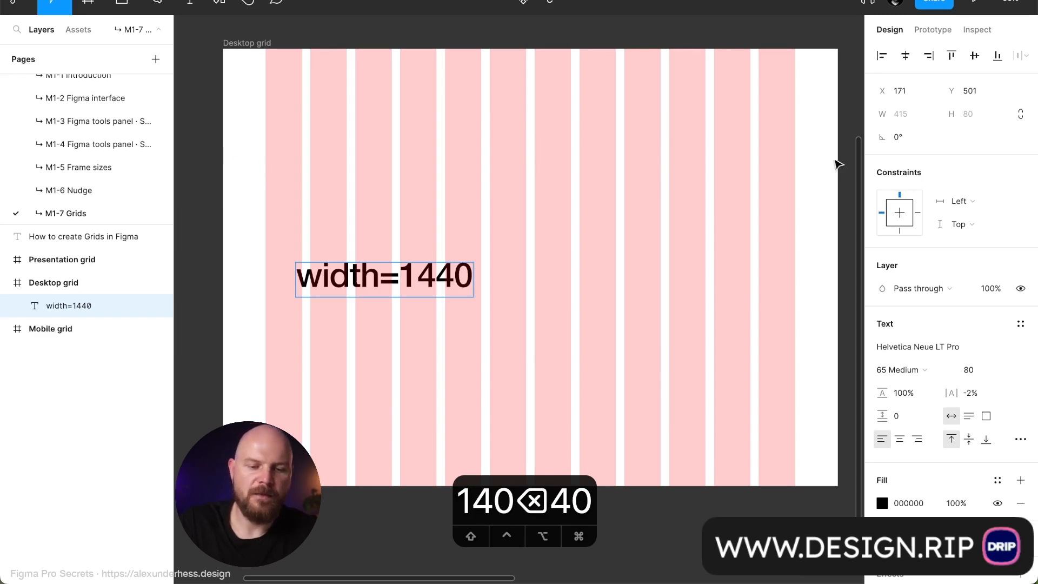
{"action": "type", "text": "-"}
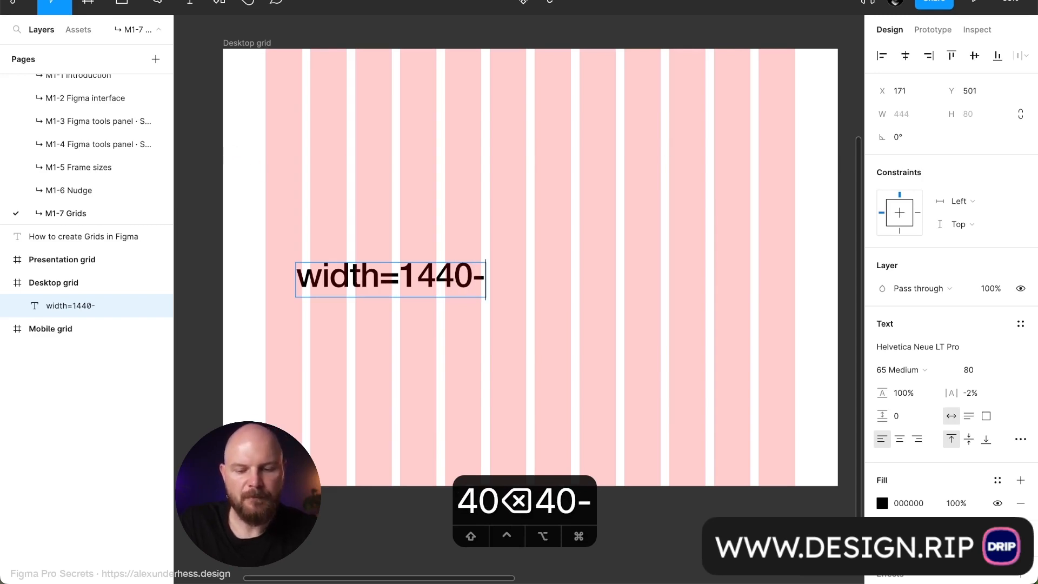
{"action": "type", "text": "2"}
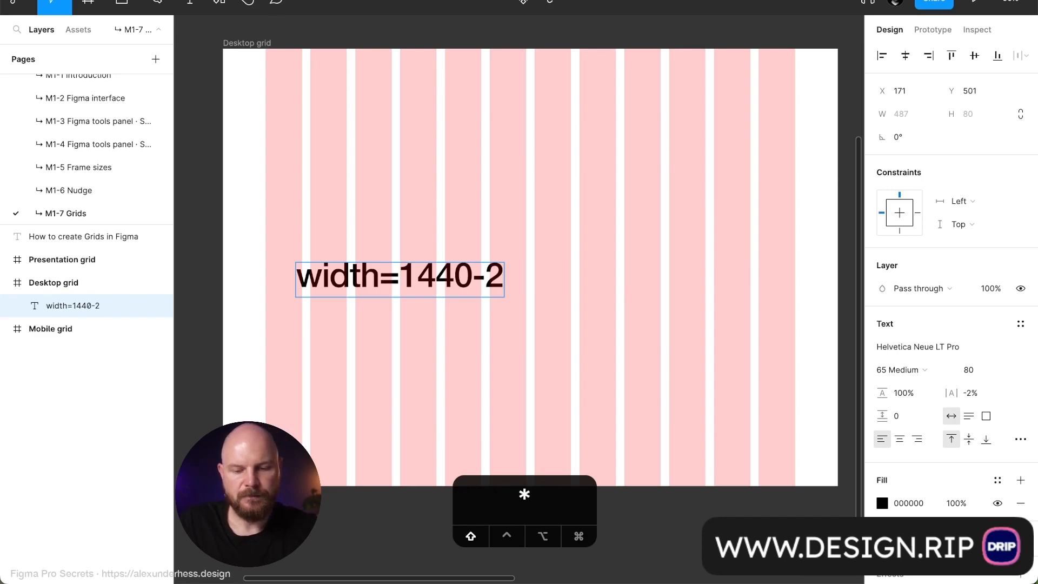
{"action": "type", "text": "*margin"}
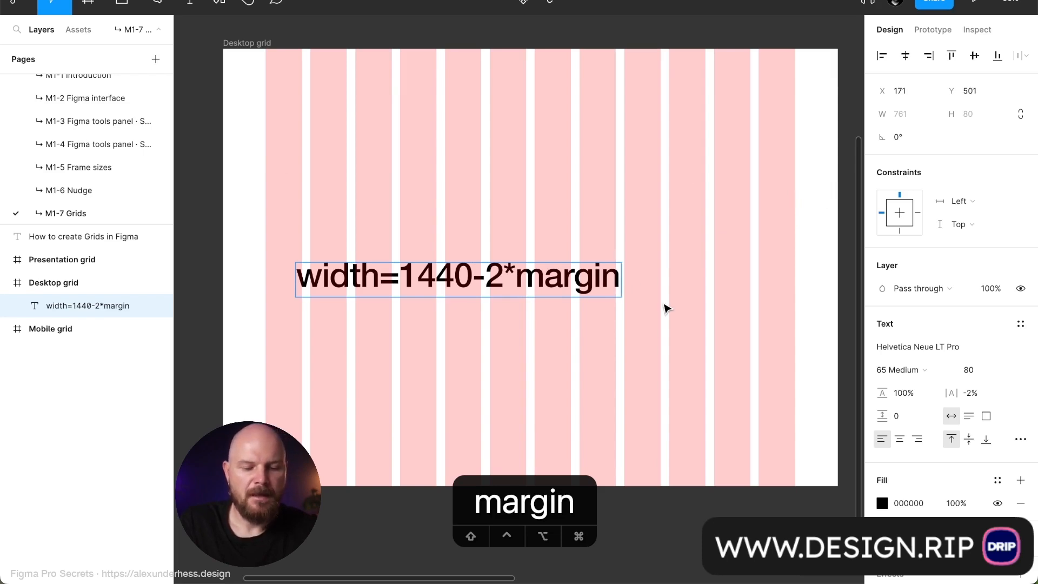
Append the gutter term "-gutter*11" to the end of the width formula.
{"action": "type", "text": "-"}
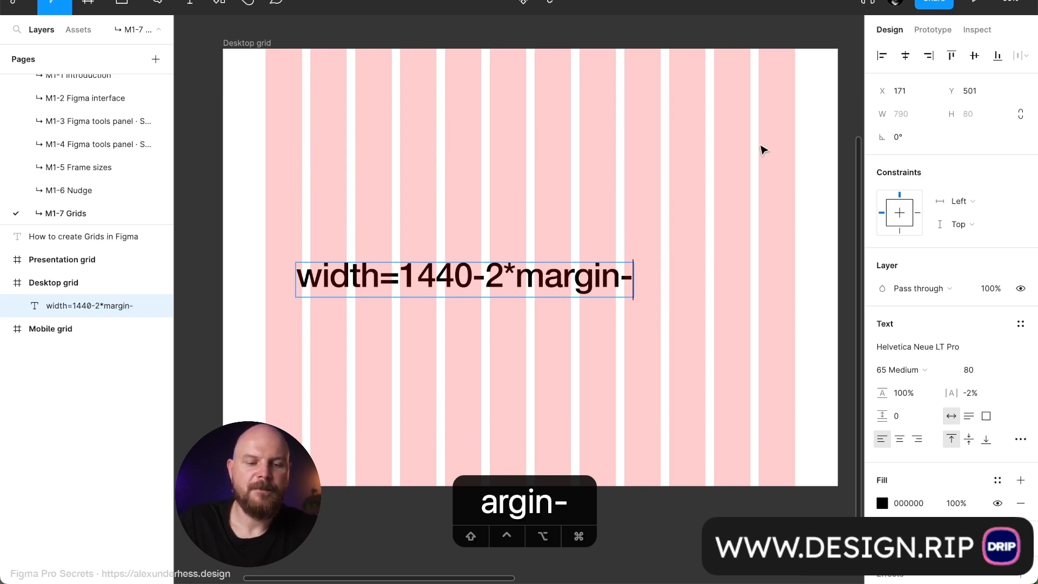
{"action": "type", "text": "gutt"}
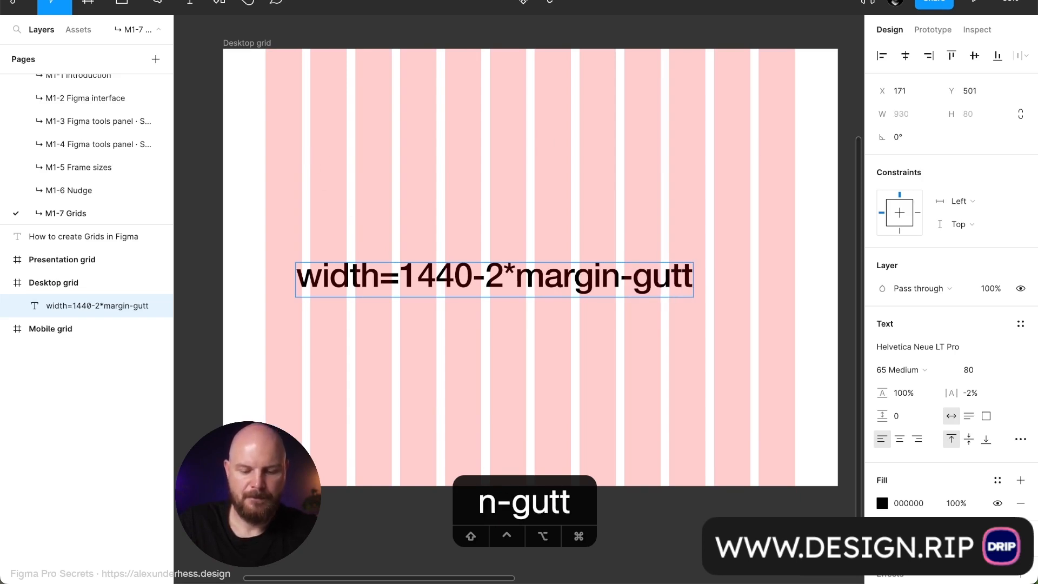
{"action": "type", "text": "er*"}
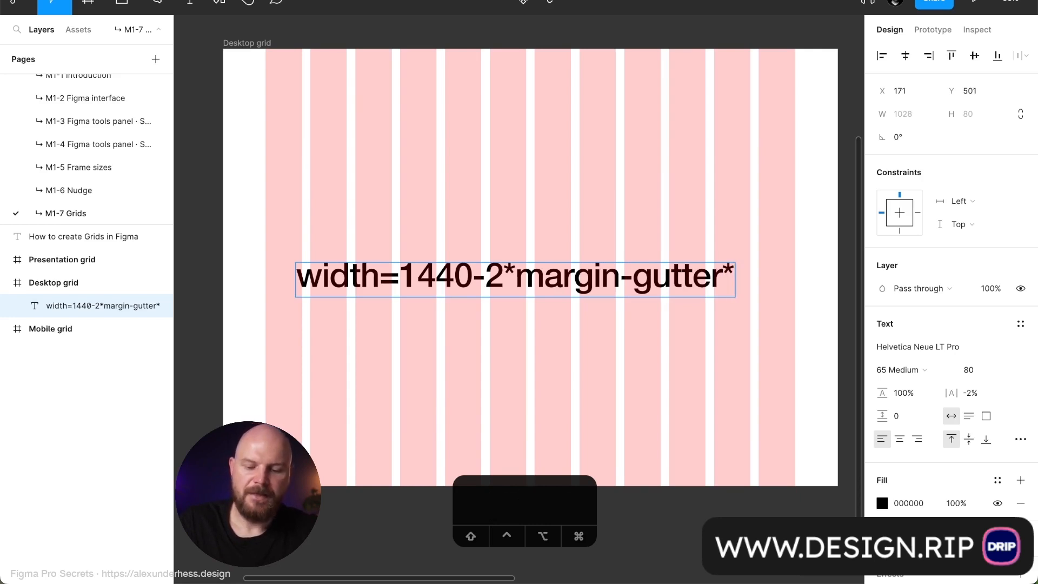
{"action": "type", "text": "11"}
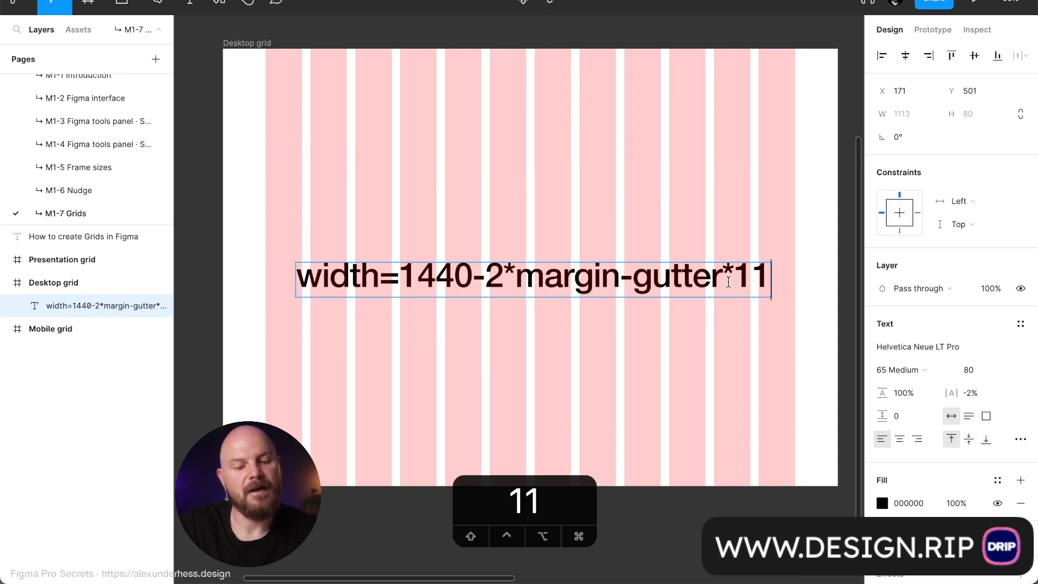
Enclose the expression after the equals sign in parentheses and divide it by 12, giving "width=(1440-2*margin-gutter*11)/12".
{"action": "left_click", "coordinate": [409, 277]}
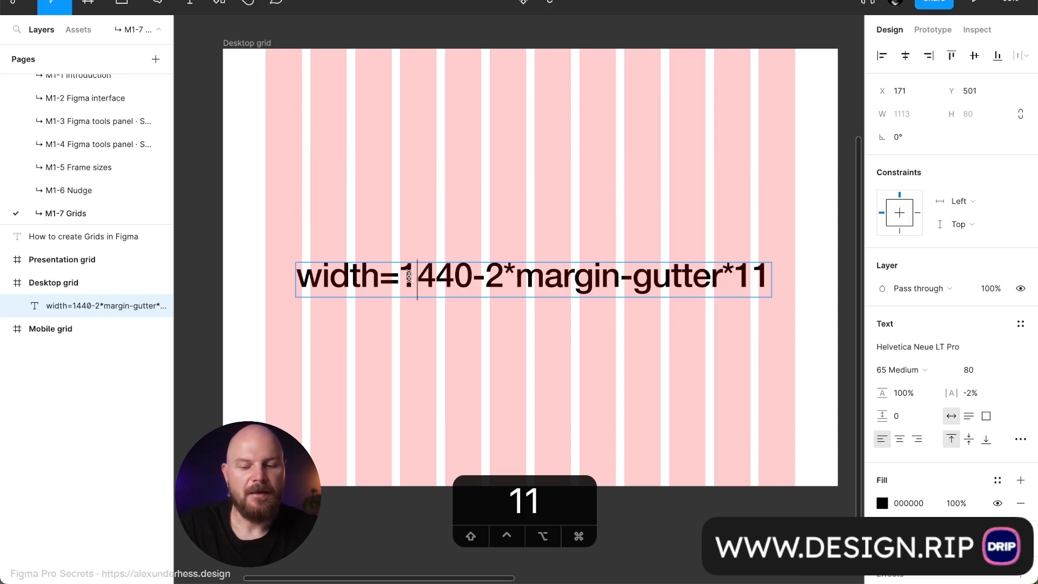
{"action": "key", "text": "Left"}
{"action": "type", "text": "("}
{"action": "key", "text": "super+Right"}
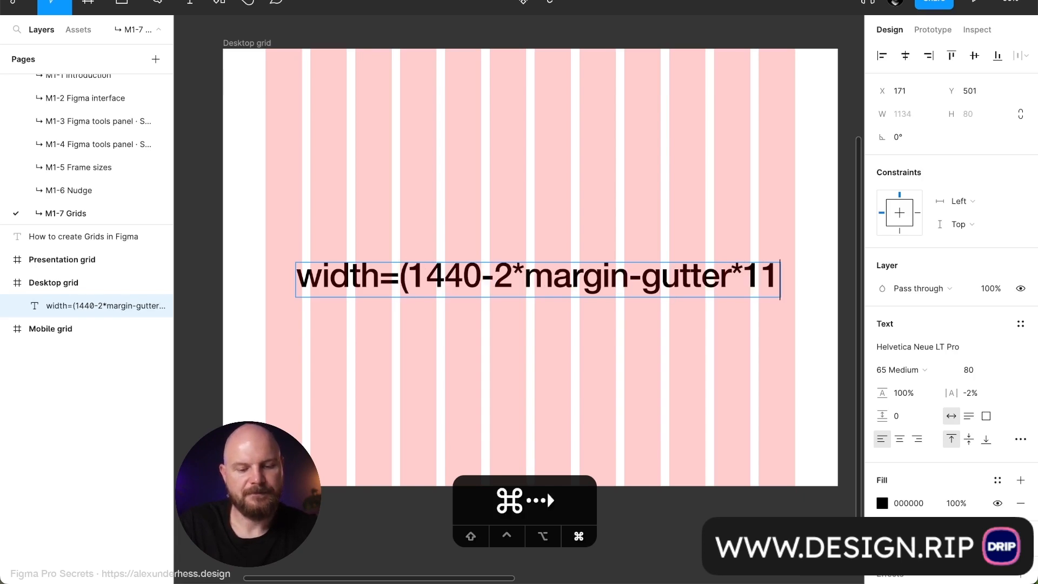
{"action": "type", "text": ")/12"}
{"action": "key", "text": "Escape"}
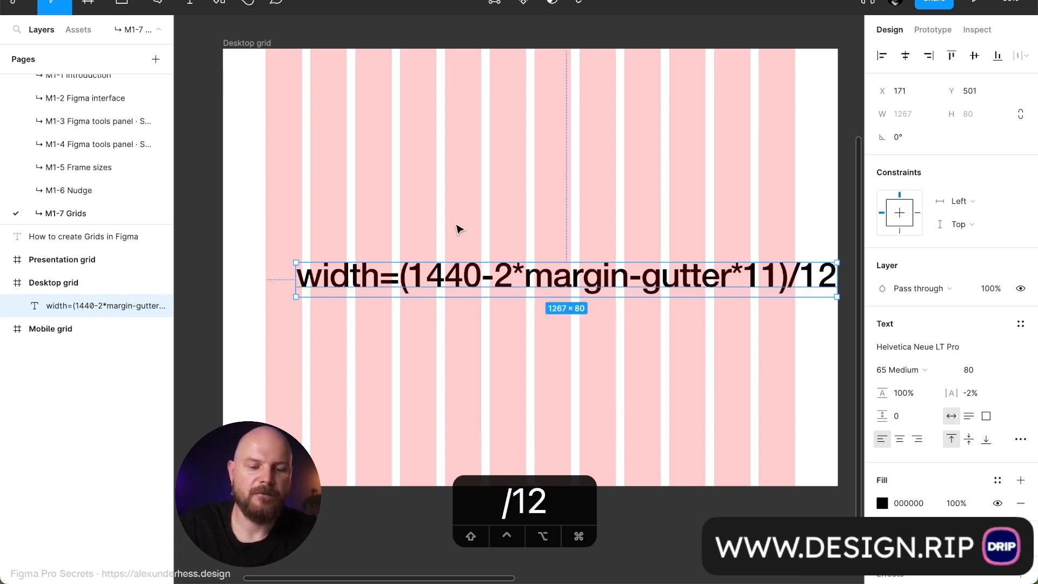
Move the formula text up and left to about X 63, Y 406 and prefix it with "column-".
{"action": "left_click_drag", "start_coordinate": [527, 287], "coordinate": [481, 248]}
{"action": "double_click", "coordinate": [355, 257]}
{"action": "left_click", "coordinate": [329, 238]}
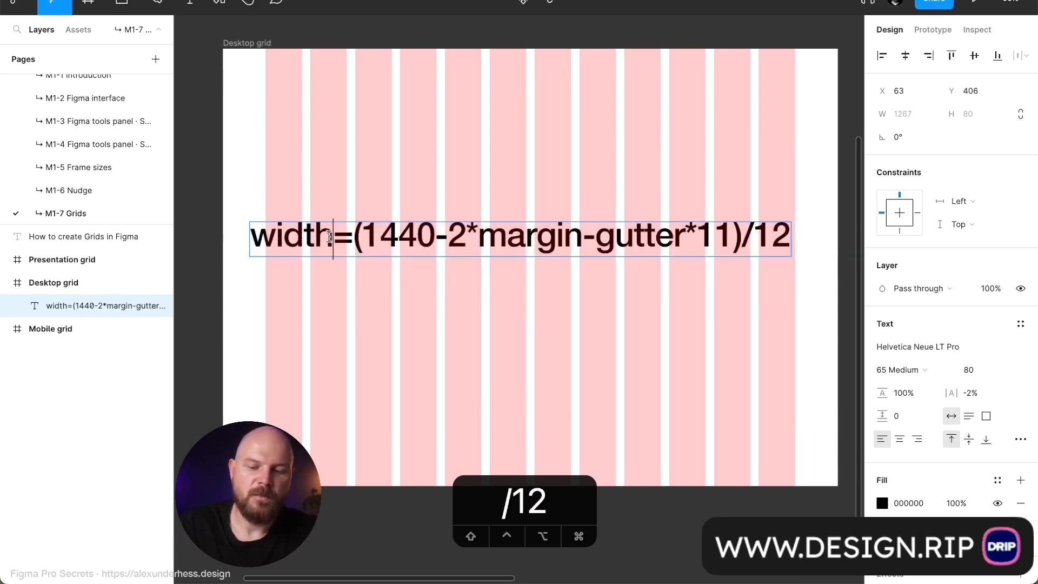
{"action": "left_click", "coordinate": [263, 239]}
{"action": "type", "text": "column-"}
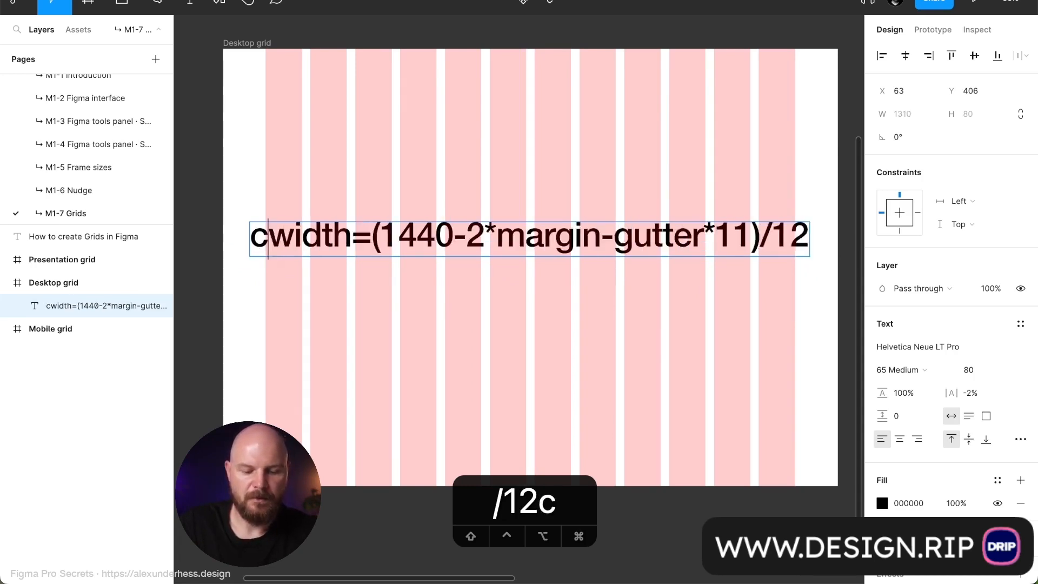
{"action": "key", "text": "Escape"}
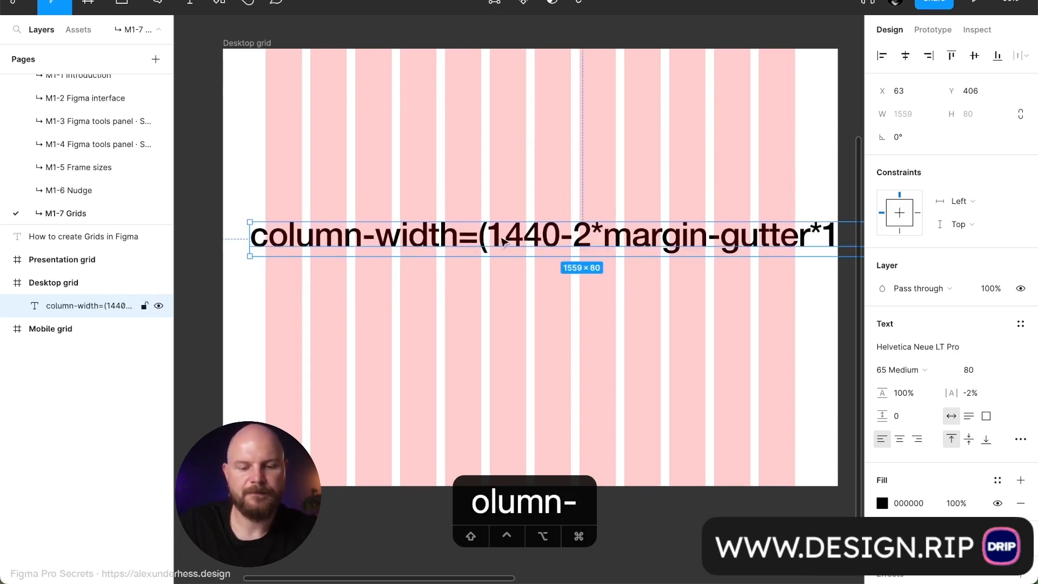
Set the column-width formula's font size to 60 and move the text to about X 125, Y 452.
{"action": "left_click", "coordinate": [977, 370]}
{"action": "type", "text": "60"}
{"action": "key", "text": "Return"}
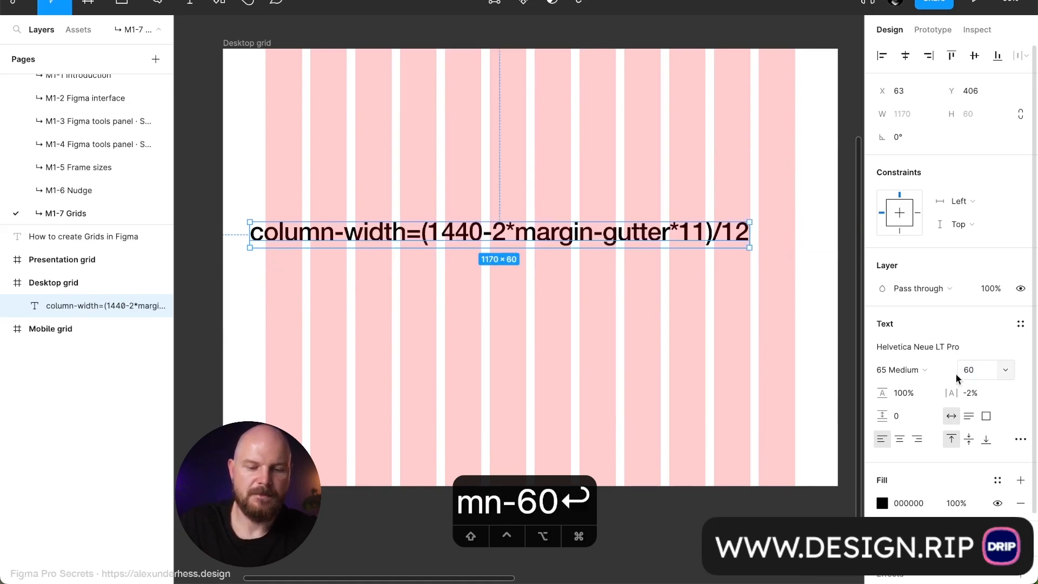
{"action": "left_click_drag", "start_coordinate": [622, 241], "coordinate": [646, 262]}
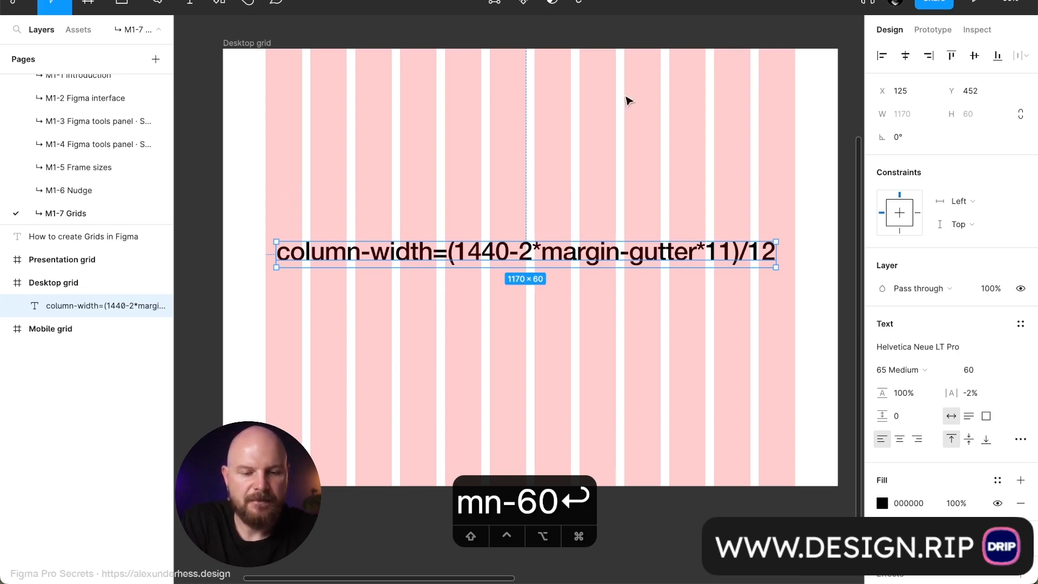
Open the column layout settings of the Desktop grid frame and undo the accidental move made on the canvas.
{"action": "left_click", "coordinate": [253, 54]}
{"action": "left_click", "coordinate": [881, 277]}
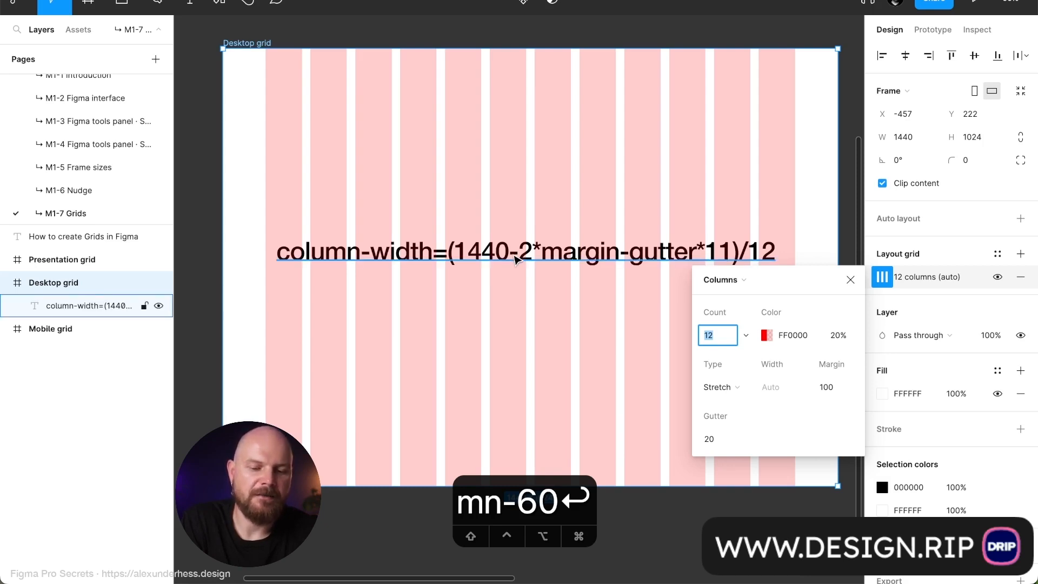
{"action": "left_click_drag", "start_coordinate": [516, 259], "coordinate": [501, 227]}
{"action": "key", "text": "super+z"}
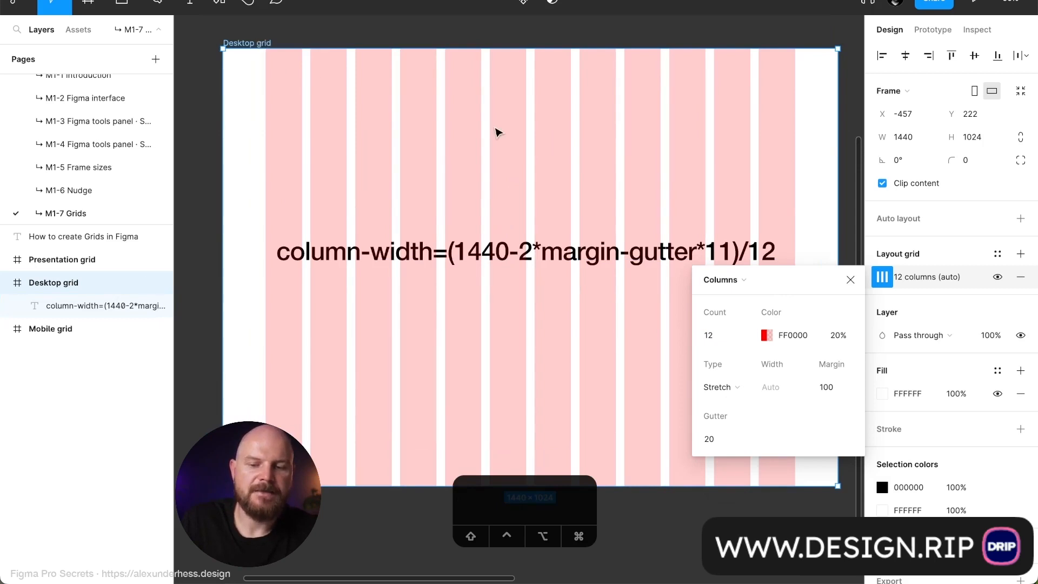
Narrow the Desktop grid frame to about 1383 wide by its right edge and widen it again freehand.
{"action": "scroll", "coordinate": [495, 132], "scroll_direction": "down", "scroll_amount": 3}
{"action": "scroll", "coordinate": [498, 133], "scroll_direction": "right", "scroll_amount": 1}
{"action": "left_click_drag", "start_coordinate": [710, 191], "coordinate": [688, 221]}
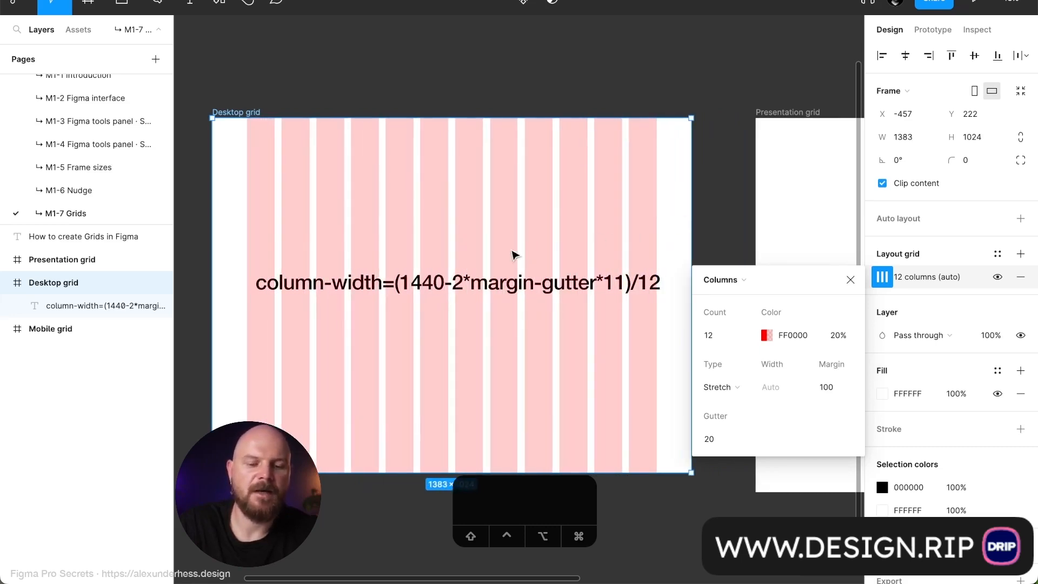
{"action": "mouse_move", "coordinate": [696, 230]}
{"action": "left_mouse_down"}
{"action": "mouse_move", "coordinate": [577, 250]}
{"action": "mouse_move", "coordinate": [654, 224]}
{"action": "mouse_move", "coordinate": [710, 225]}
{"action": "left_mouse_up"}
Set the Desktop grid frame's width to exactly 1440.
{"action": "left_click", "coordinate": [905, 137]}
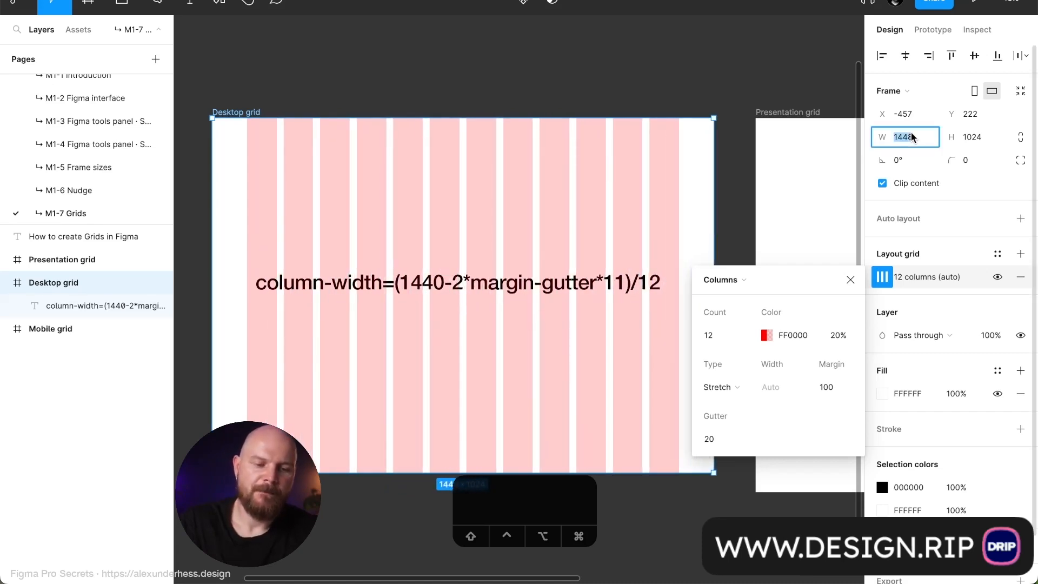
{"action": "type", "text": "1440"}
{"action": "key", "text": "Return"}
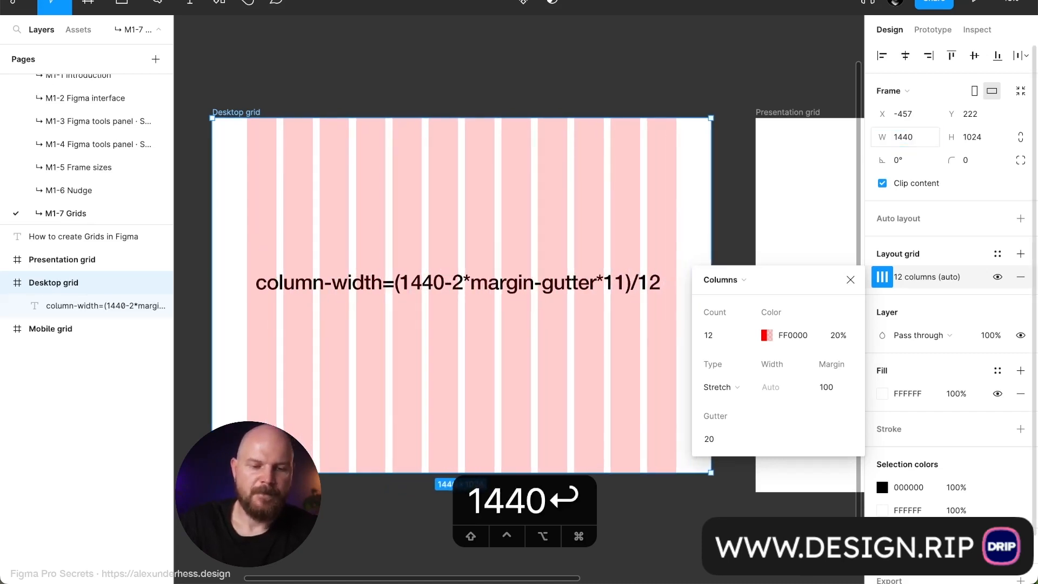
Delete the column-width formula text and reopen the Desktop grid frame's column settings, looking through the alignment types.
{"action": "left_click", "coordinate": [545, 291]}
{"action": "key", "text": "BackSpace"}
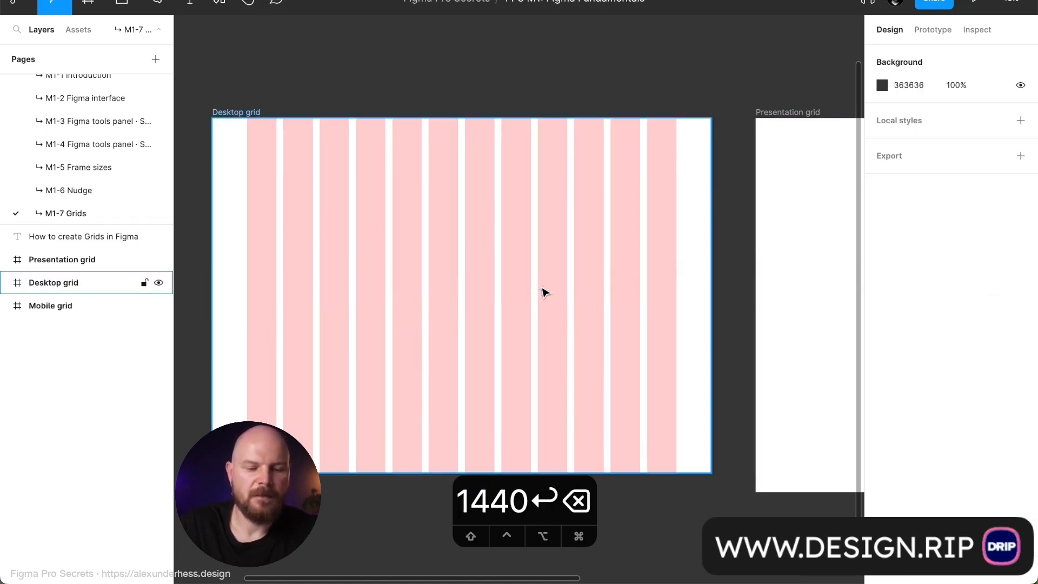
{"action": "left_click", "coordinate": [249, 120]}
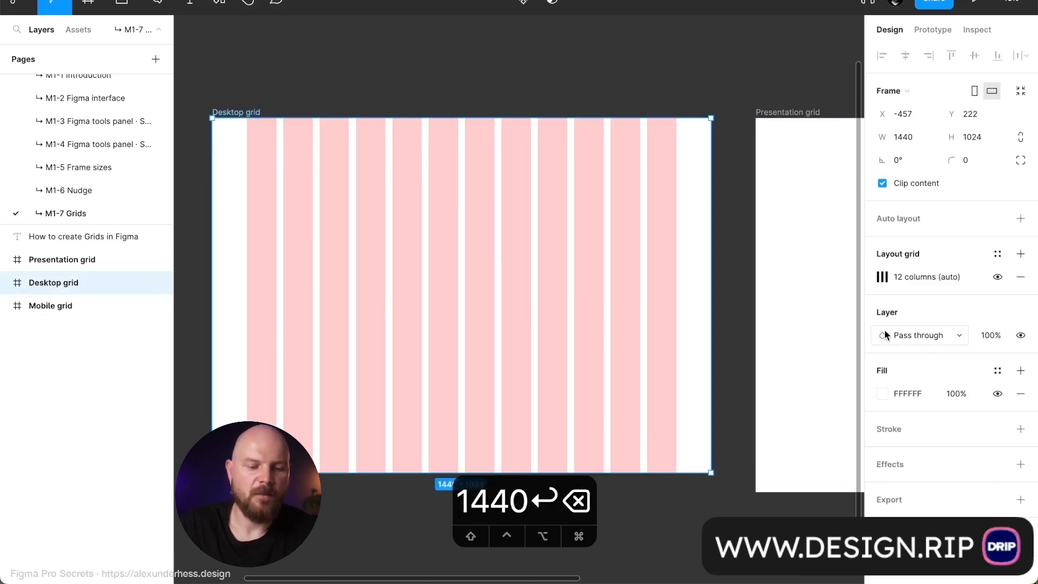
{"action": "left_click", "coordinate": [881, 278]}
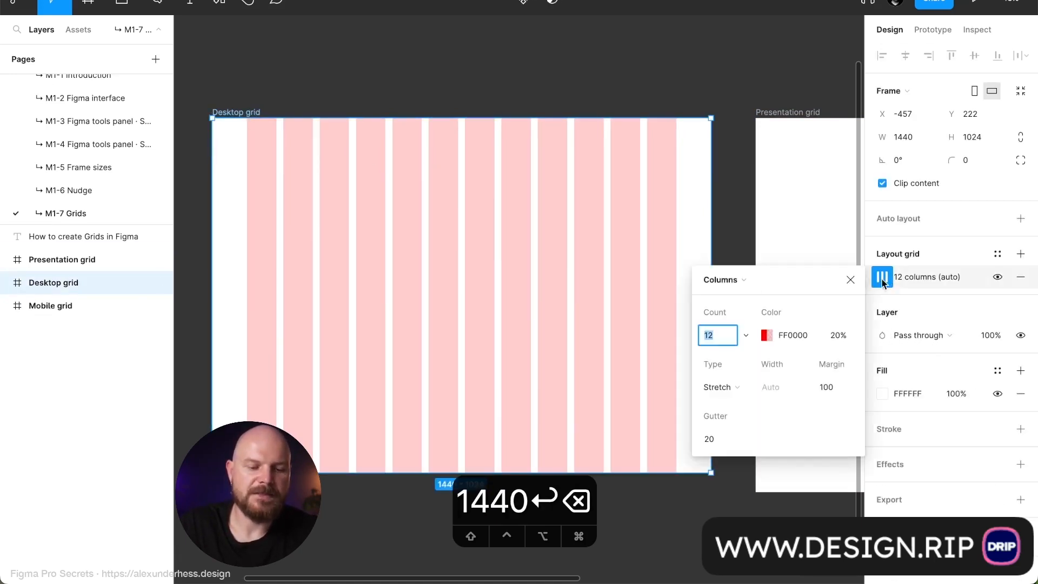
{"action": "left_click", "coordinate": [745, 387]}
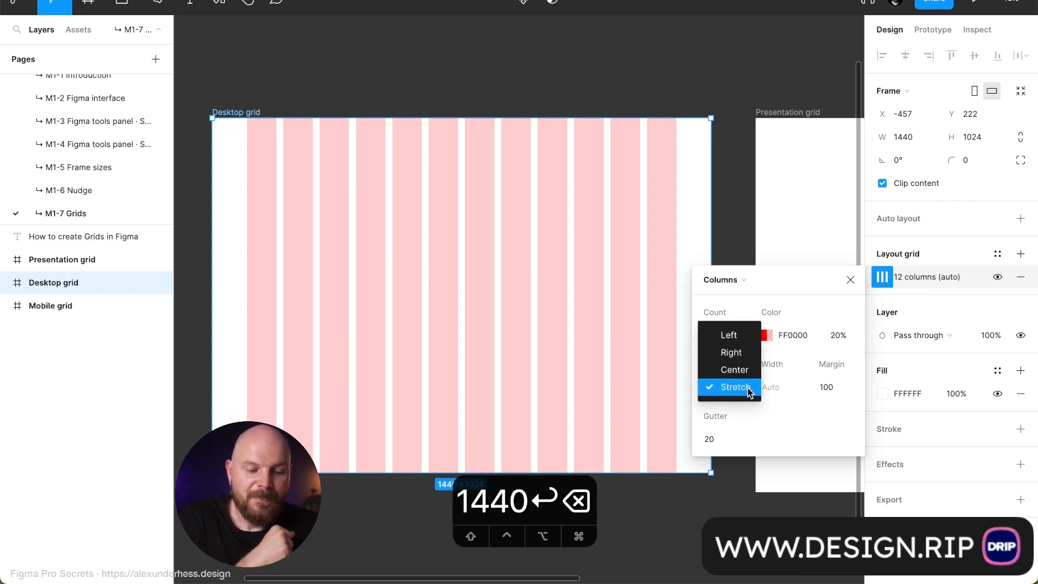
{"action": "left_click", "coordinate": [786, 413]}
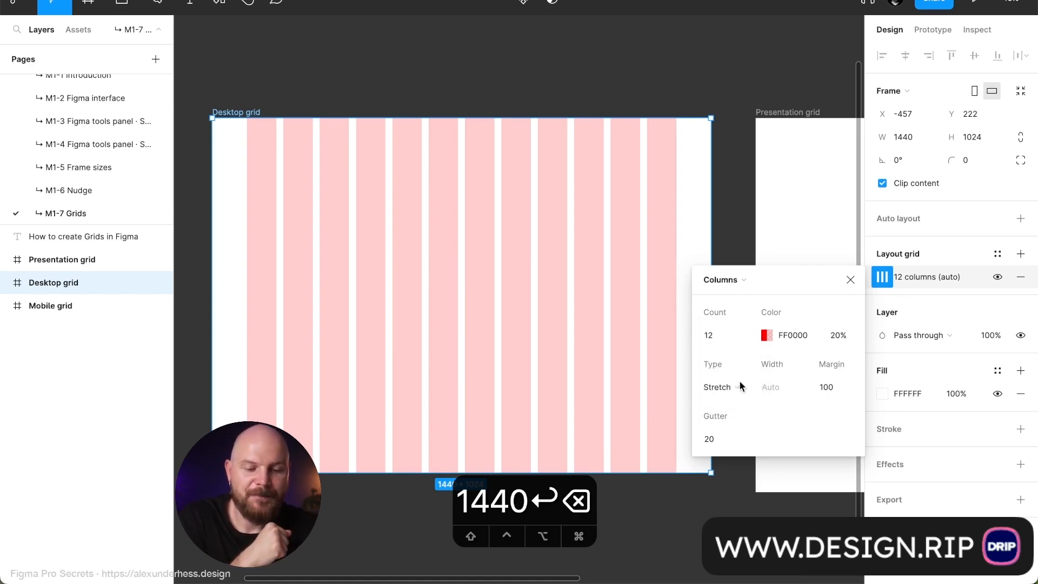
Set the margin of the Desktop grid's columns to 20.
{"action": "left_click", "coordinate": [833, 392]}
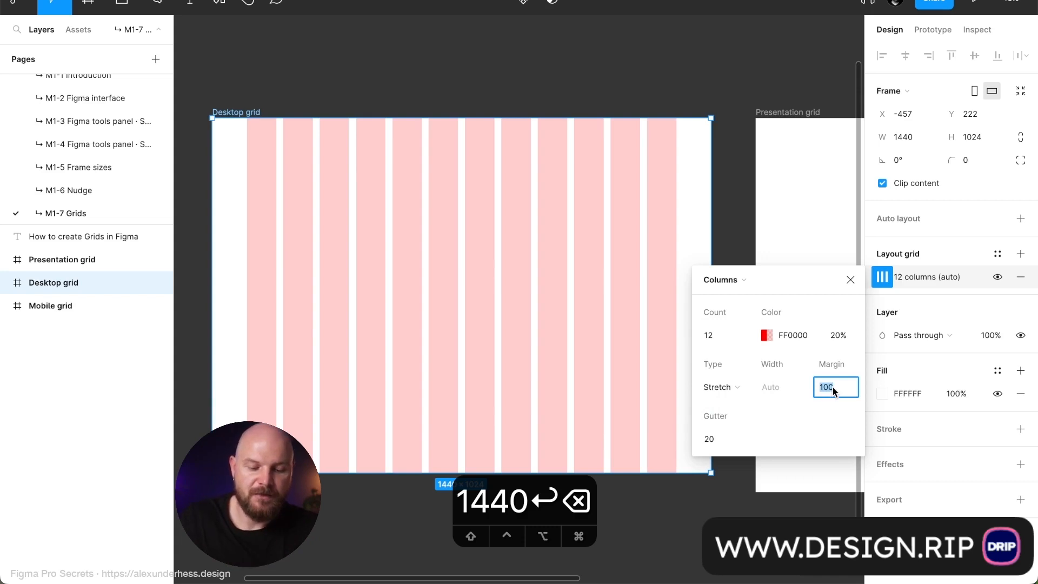
{"action": "type", "text": "20"}
{"action": "key", "text": "Return"}
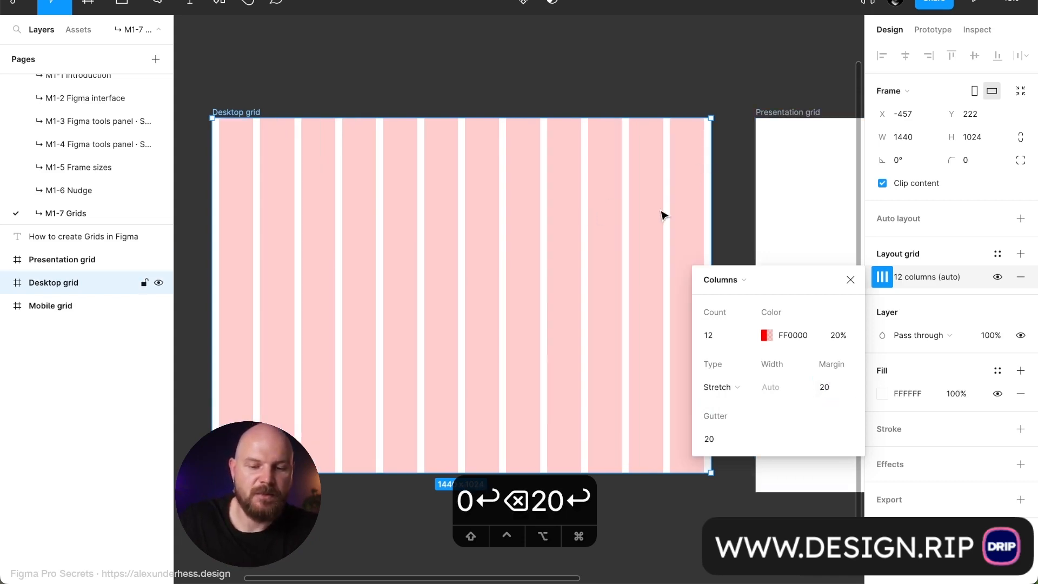
Set the Desktop grid's column margin to 200 and undo the stray move on the canvas.
{"action": "left_click", "coordinate": [833, 387]}
{"action": "type", "text": "200"}
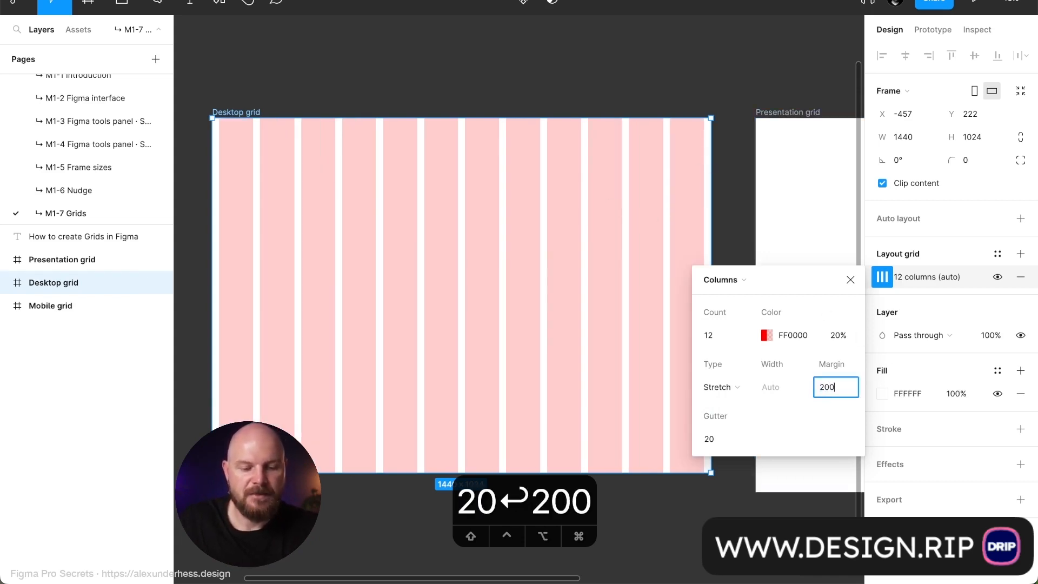
{"action": "key", "text": "Return"}
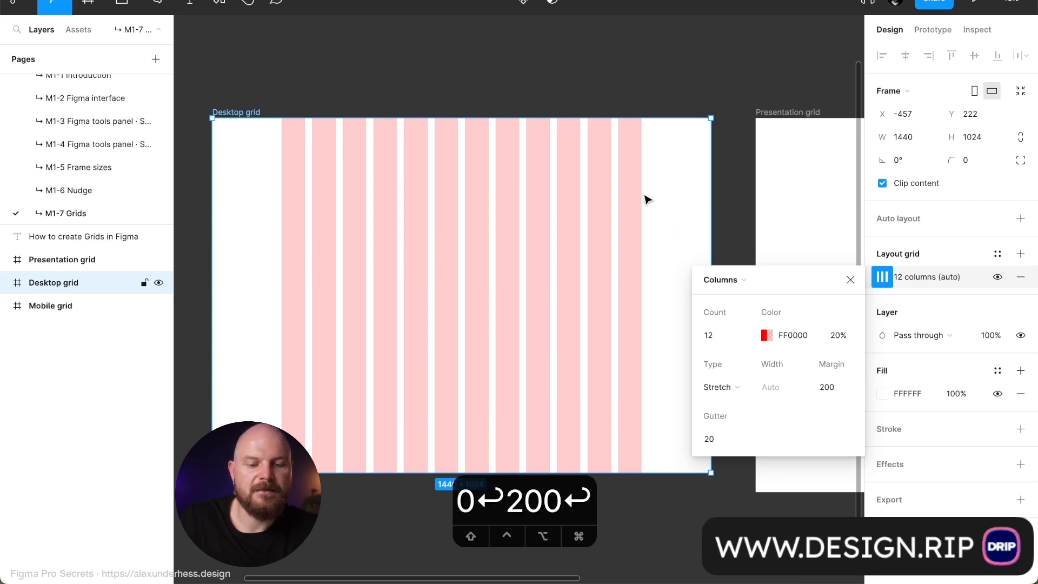
{"action": "left_click_drag", "start_coordinate": [278, 209], "coordinate": [488, 292]}
{"action": "key", "text": "super+z"}
Set the gutter between the Desktop grid's columns to 60.
{"action": "left_click", "coordinate": [723, 440]}
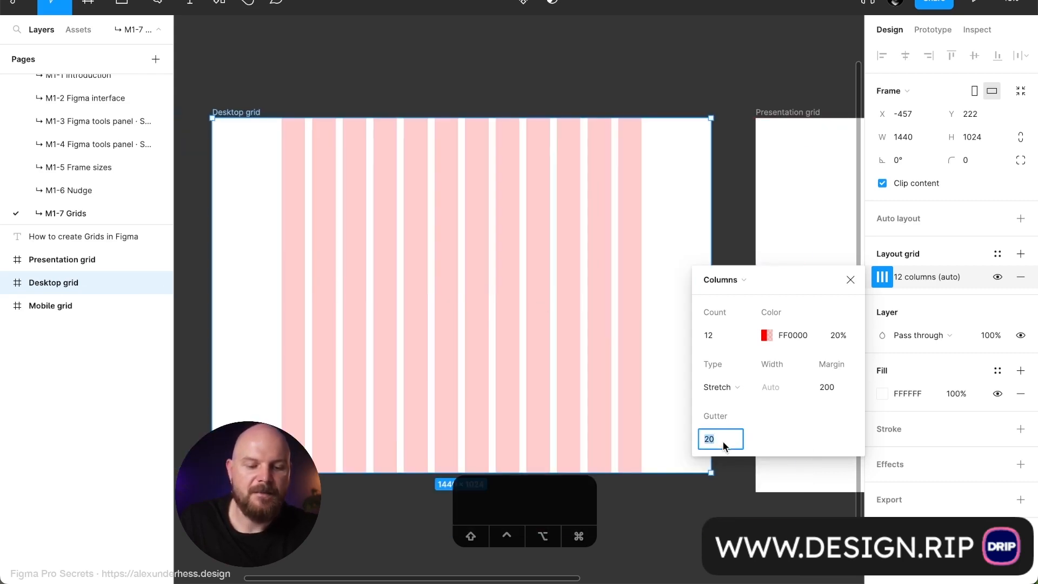
{"action": "type", "text": "60"}
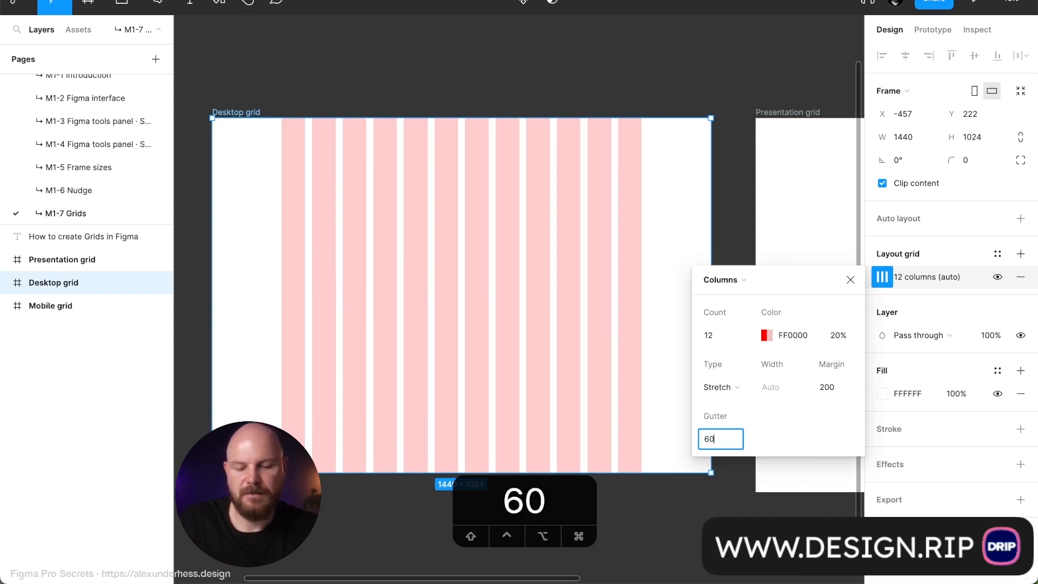
{"action": "key", "text": "Return"}
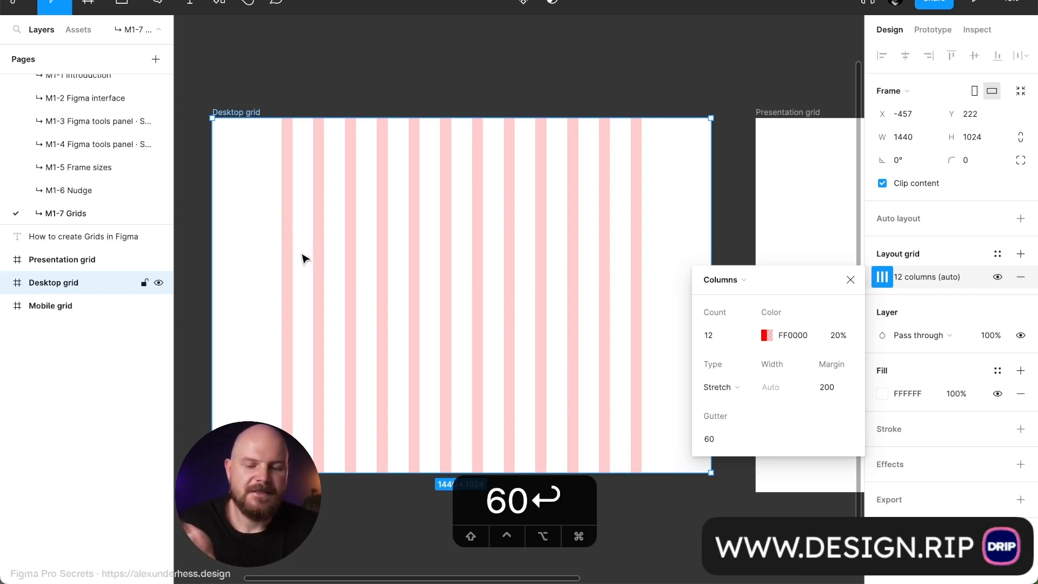
Set the Desktop grid's gutter to 20 and its margin to 100.
{"action": "left_click", "coordinate": [721, 439]}
{"action": "type", "text": "20"}
{"action": "key", "text": "Return"}
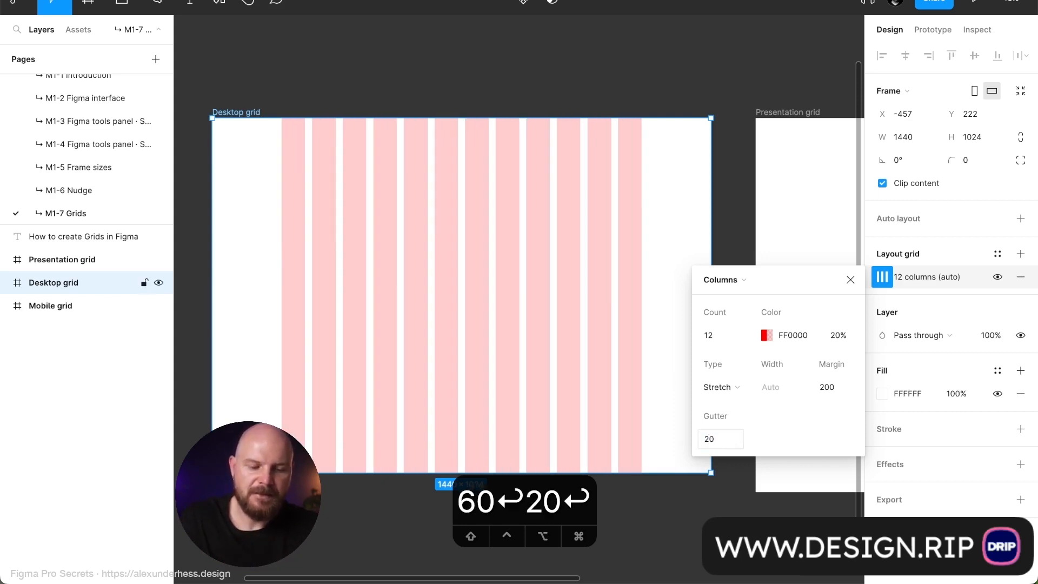
{"action": "left_click", "coordinate": [833, 385]}
{"action": "type", "text": "100"}
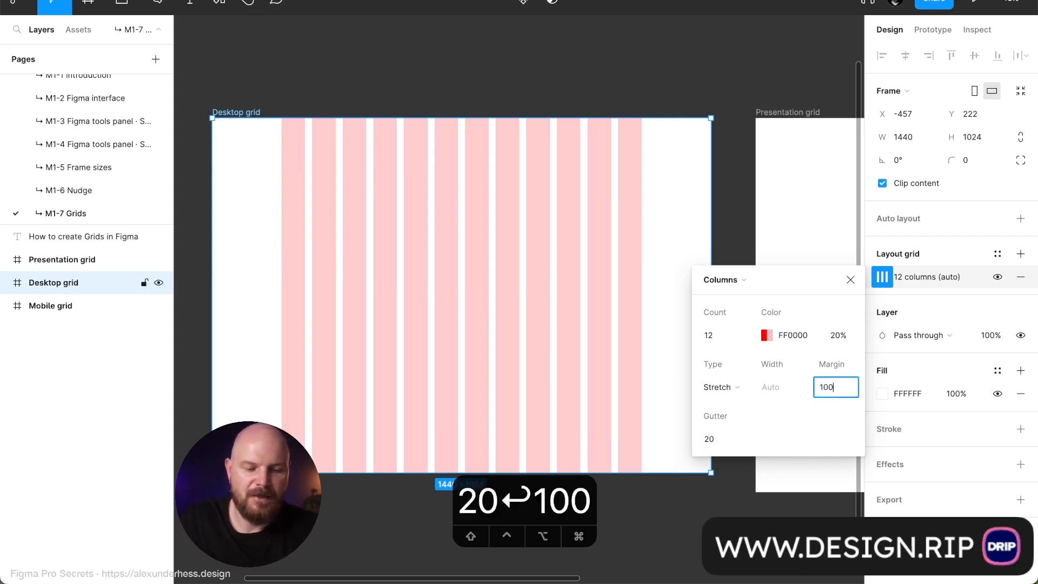
{"action": "key", "text": "Return"}
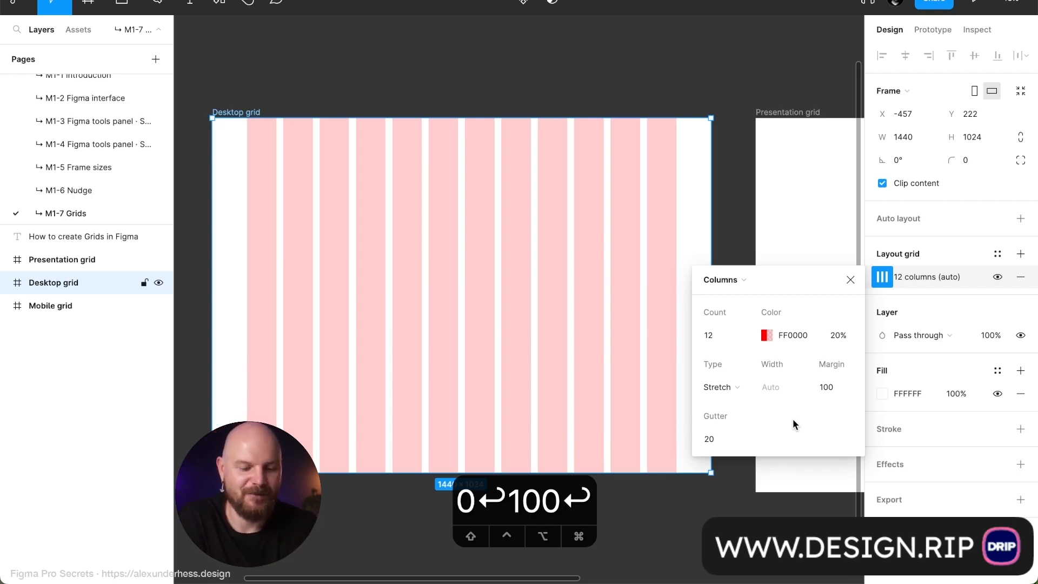
Change the Desktop grid's column count to 6 and set it back to 12.
{"action": "left_click", "coordinate": [746, 336]}
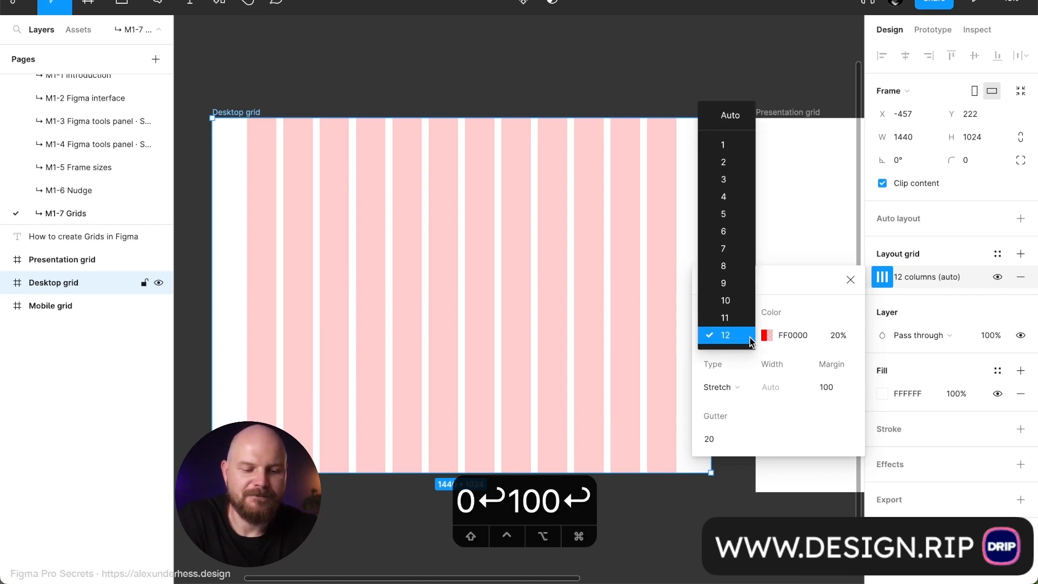
{"action": "left_click", "coordinate": [729, 231]}
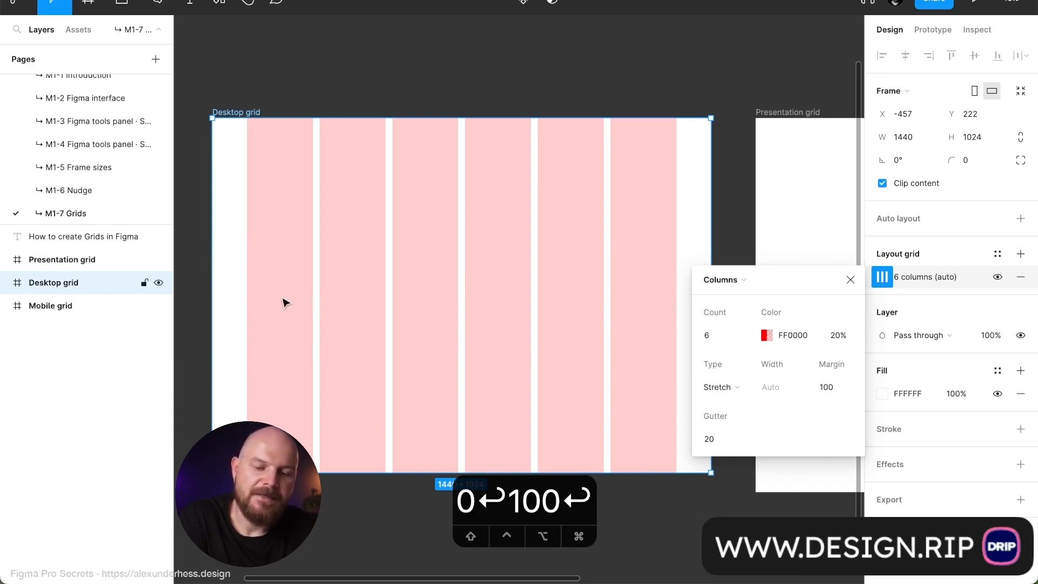
{"action": "left_click", "coordinate": [749, 337]}
{"action": "left_click", "coordinate": [745, 442]}
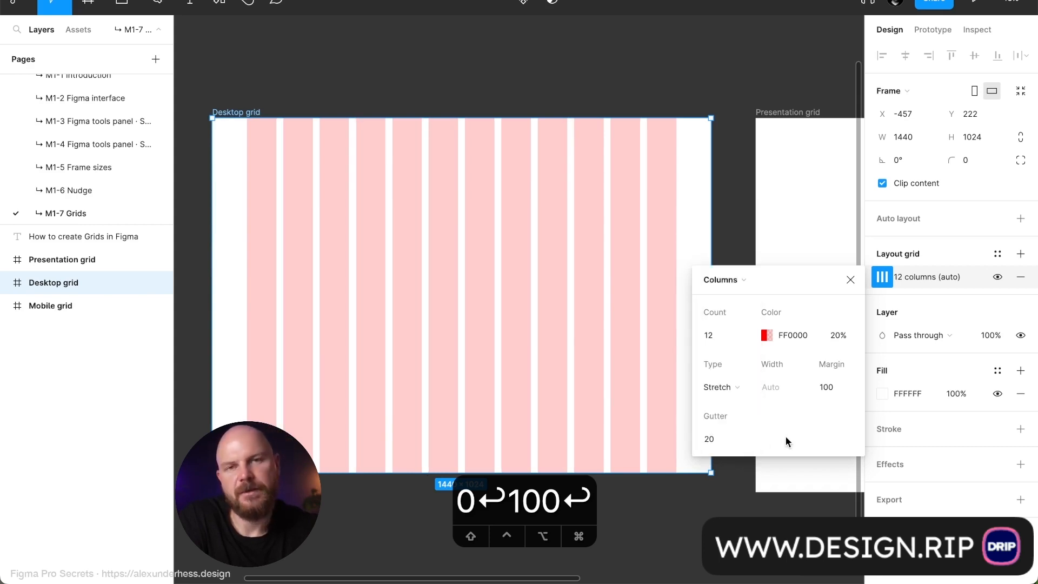
Change the Desktop grid's column type to Center and set the column width to 80.
{"action": "left_click", "coordinate": [745, 388]}
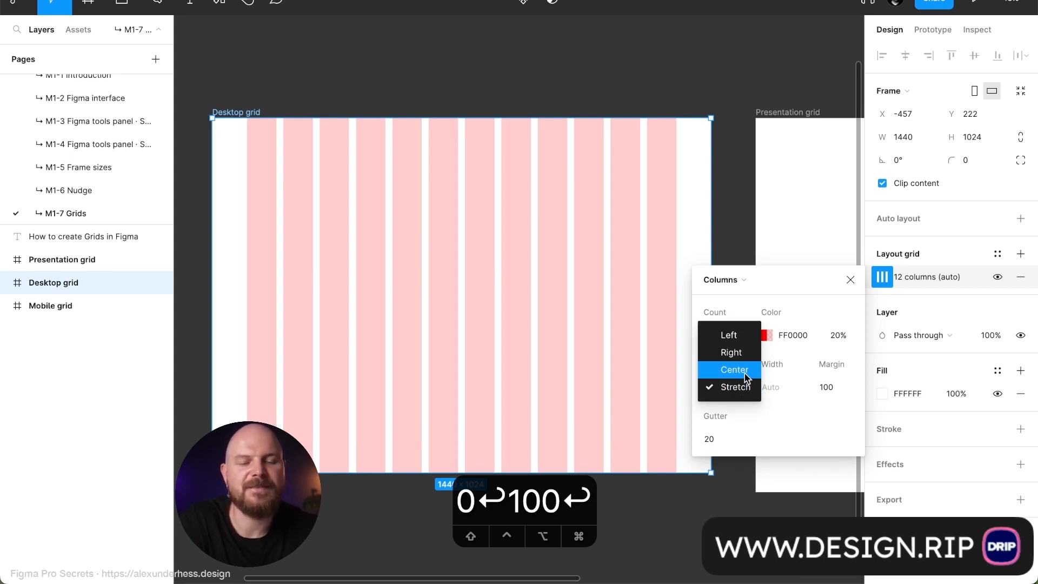
{"action": "left_click", "coordinate": [746, 371]}
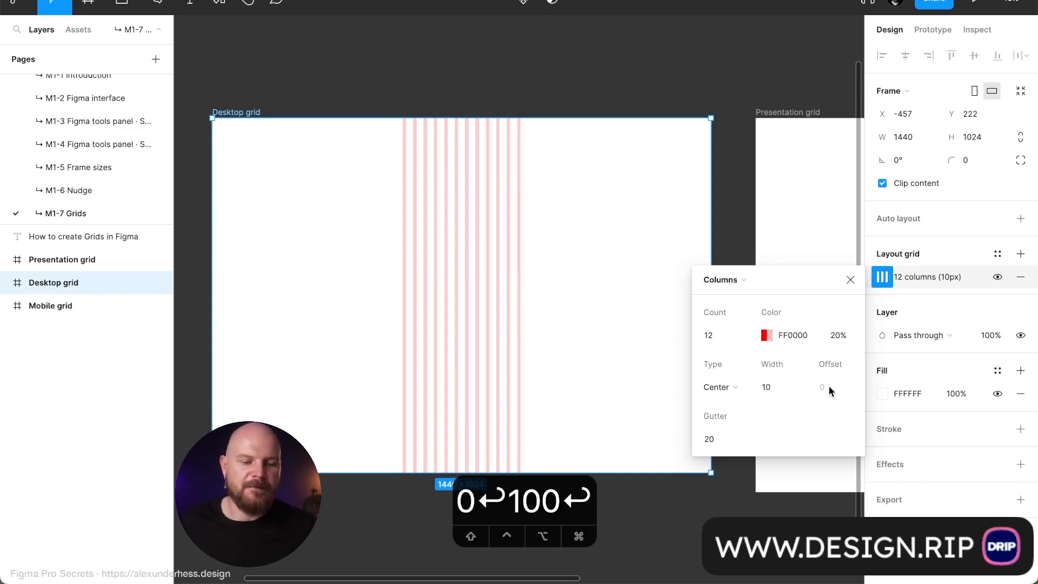
{"action": "left_click", "coordinate": [776, 387]}
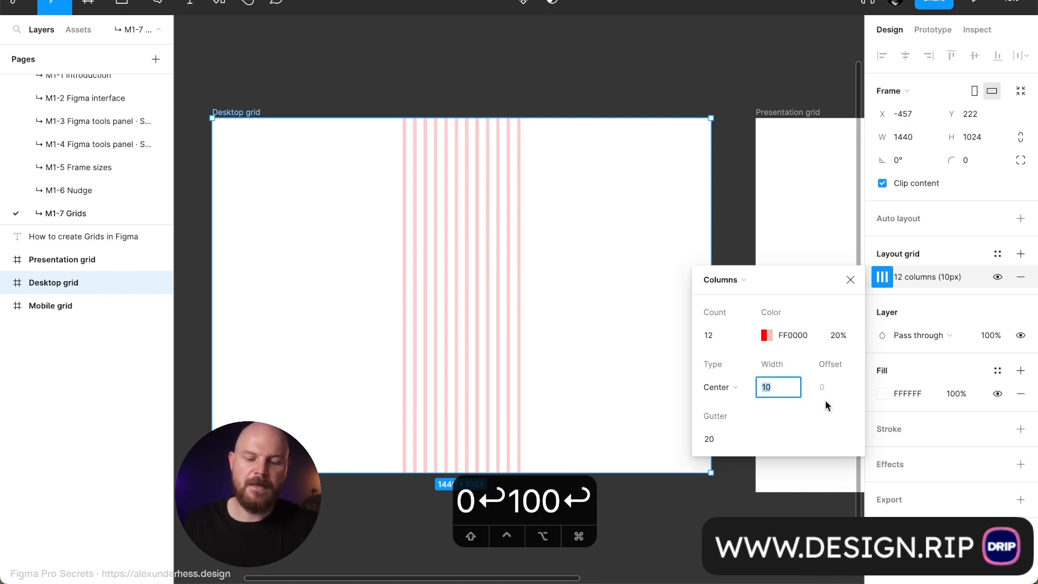
{"action": "type", "text": "80"}
{"action": "key", "text": "Return"}
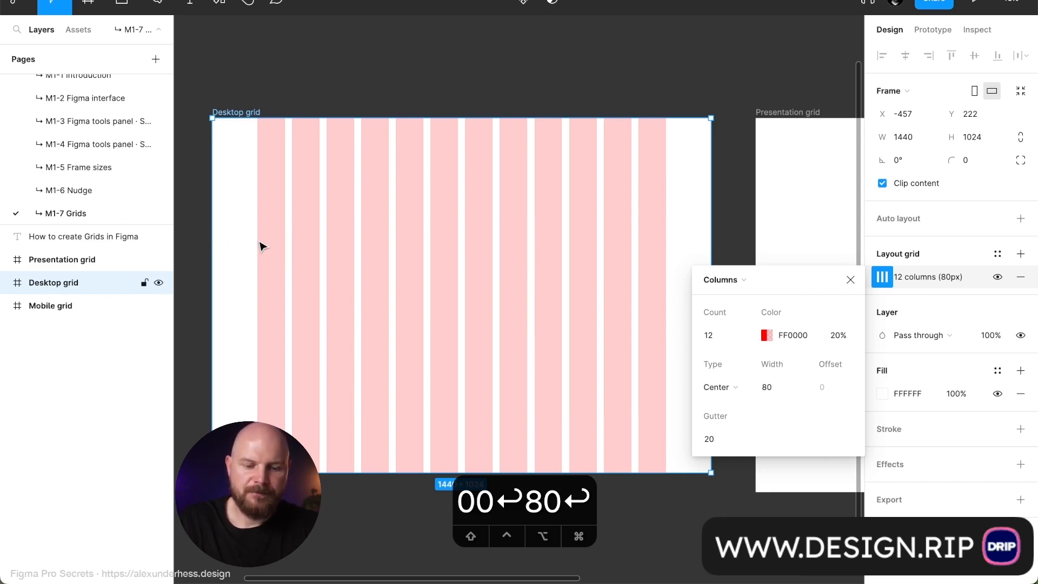
Draw an 80 × 10 rectangle spanning the full width of the Desktop grid's first column.
{"action": "scroll", "coordinate": [260, 247], "scroll_direction": "up", "scroll_amount": 10}
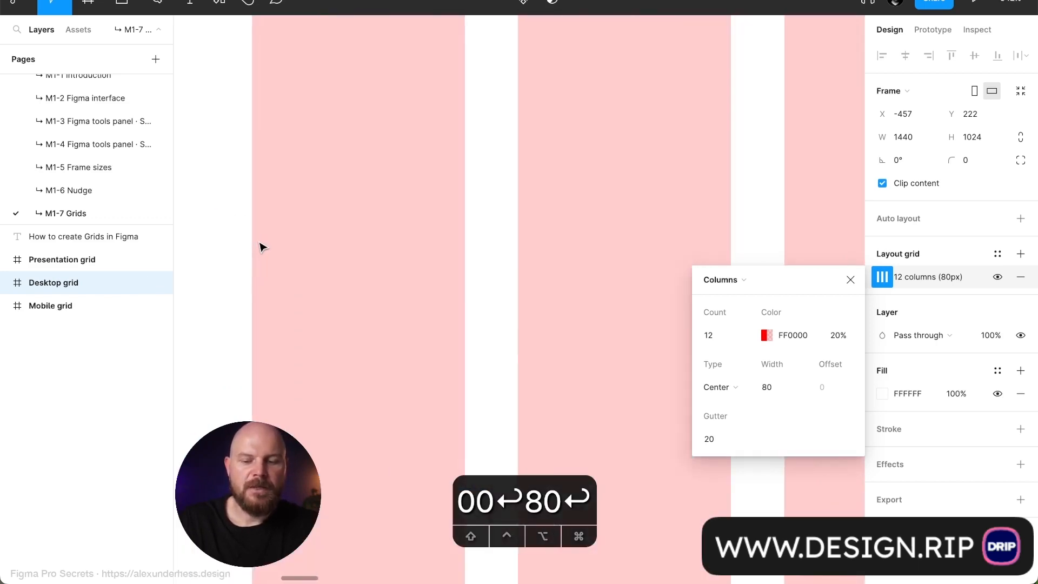
{"action": "key", "text": "r"}
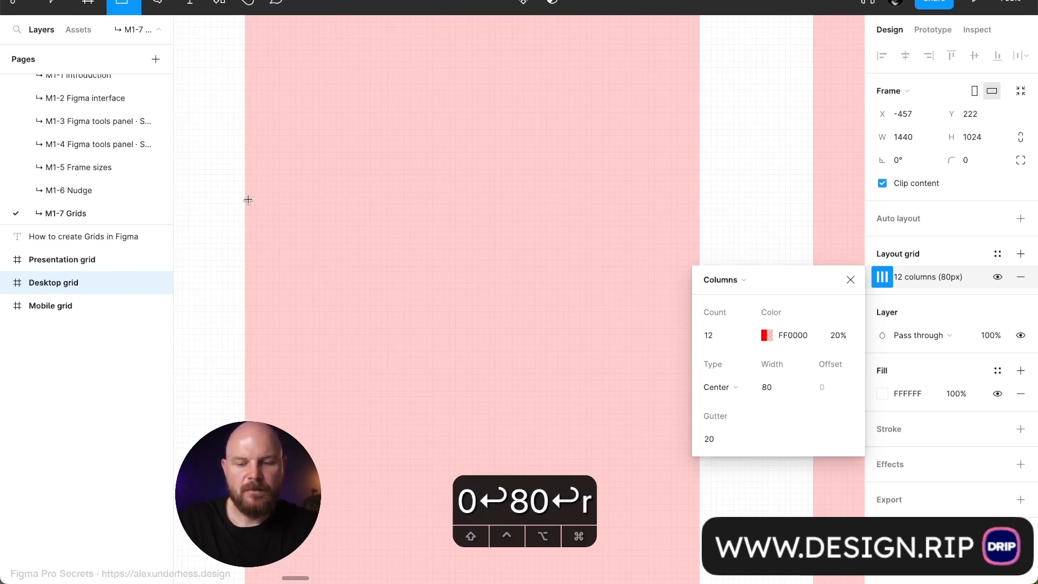
{"action": "mouse_move", "coordinate": [246, 198]}
{"action": "left_mouse_down"}
{"action": "mouse_move", "coordinate": [528, 242]}
{"action": "mouse_move", "coordinate": [698, 252]}
{"action": "left_mouse_up"}
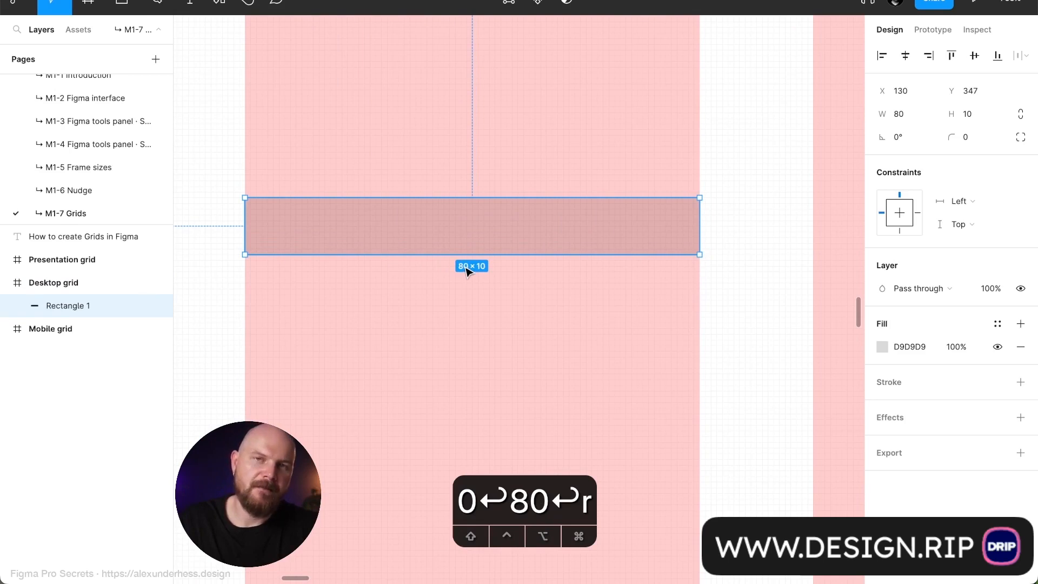
Duplicate the rectangle below and shrink the copy to 20 × 10 so it fills the gutter after the first column.
{"action": "left_click_drag", "start_coordinate": [436, 241], "coordinate": [582, 310]}
{"action": "scroll", "coordinate": [795, 305], "scroll_direction": "right", "scroll_amount": 5}
{"action": "scroll", "coordinate": [794, 305], "scroll_direction": "down", "scroll_amount": 3}
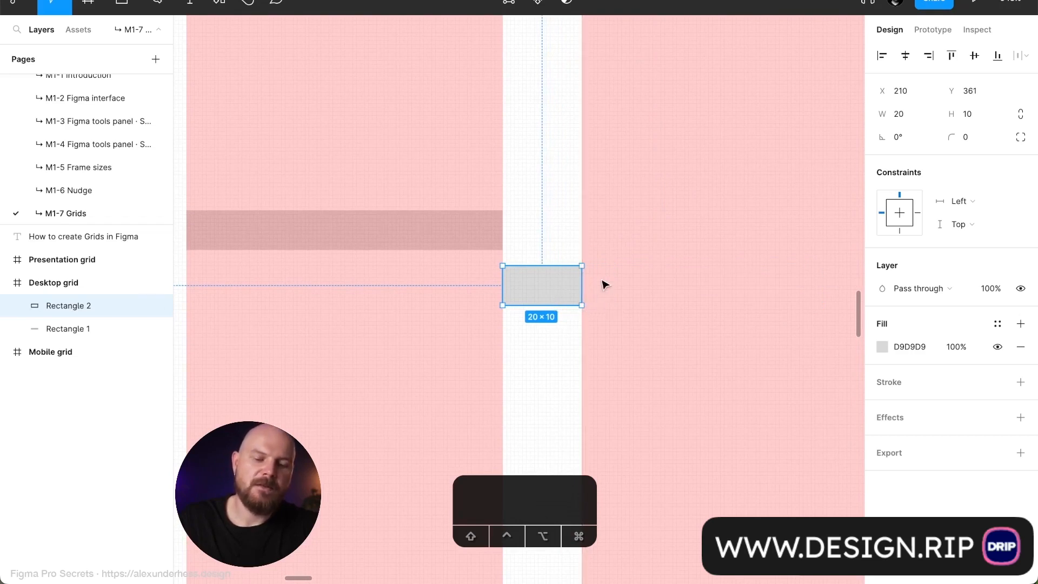
Copy the 80 × 10 rectangle into the left margin and stretch it to 130 × 9, from the frame edge to the first column.
{"action": "scroll", "coordinate": [602, 284], "scroll_direction": "down", "scroll_amount": 5}
{"action": "scroll", "coordinate": [588, 283], "scroll_direction": "left", "scroll_amount": 5}
{"action": "left_click", "coordinate": [609, 242]}
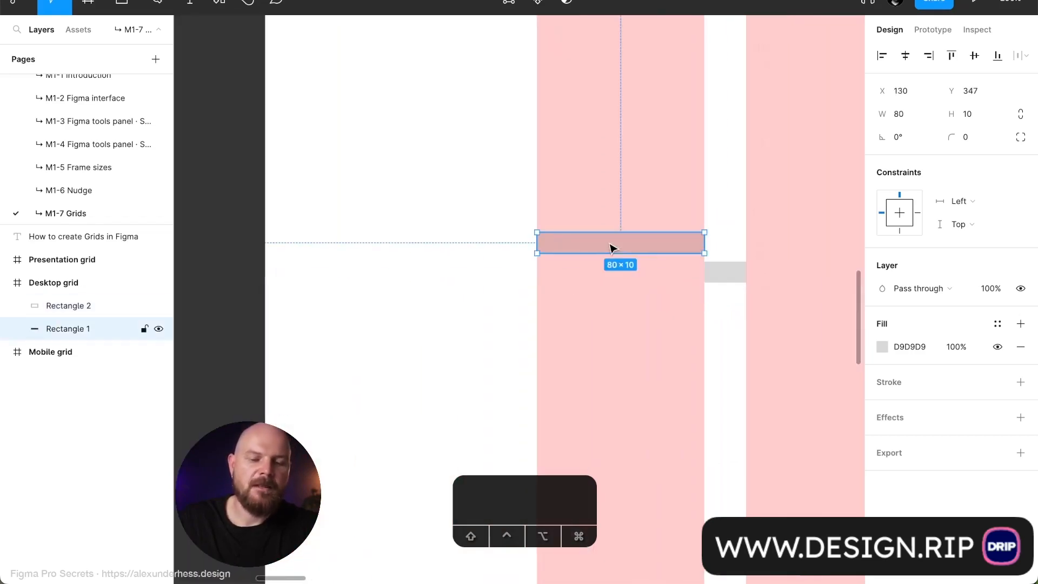
{"action": "left_click_drag", "start_coordinate": [635, 240], "coordinate": [471, 283]}
{"action": "left_click_drag", "start_coordinate": [370, 283], "coordinate": [265, 290]}
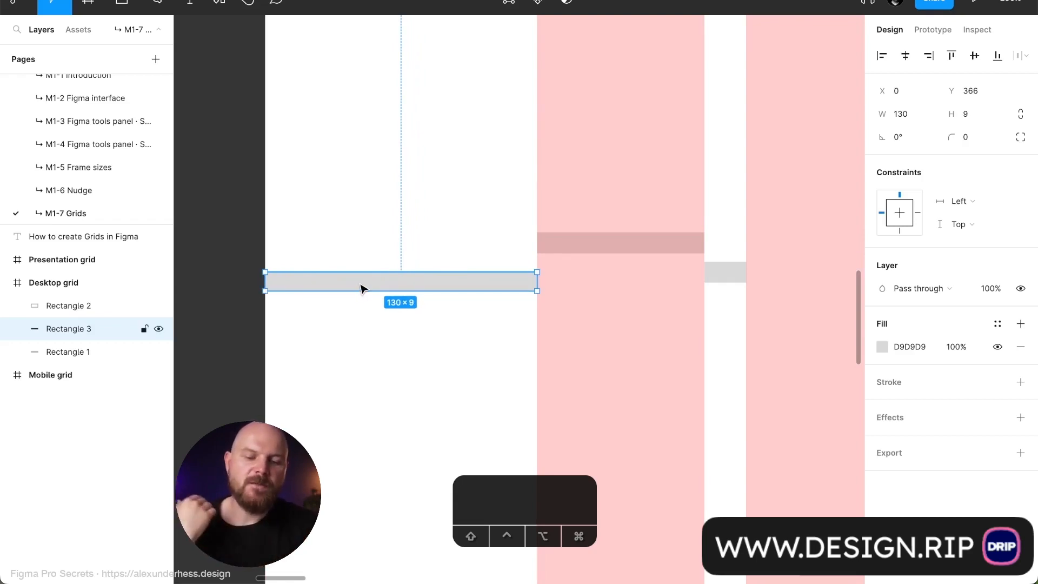
Delete the three grey measuring rectangles from the Desktop grid frame.
{"action": "scroll", "coordinate": [371, 335], "scroll_direction": "down", "scroll_amount": 5}
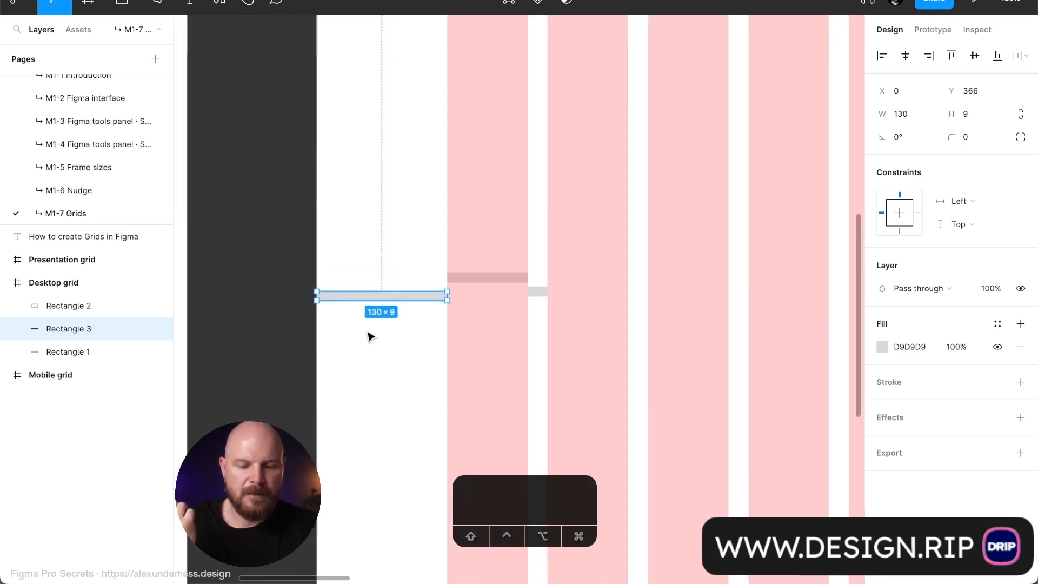
{"action": "key", "text": "BackSpace"}
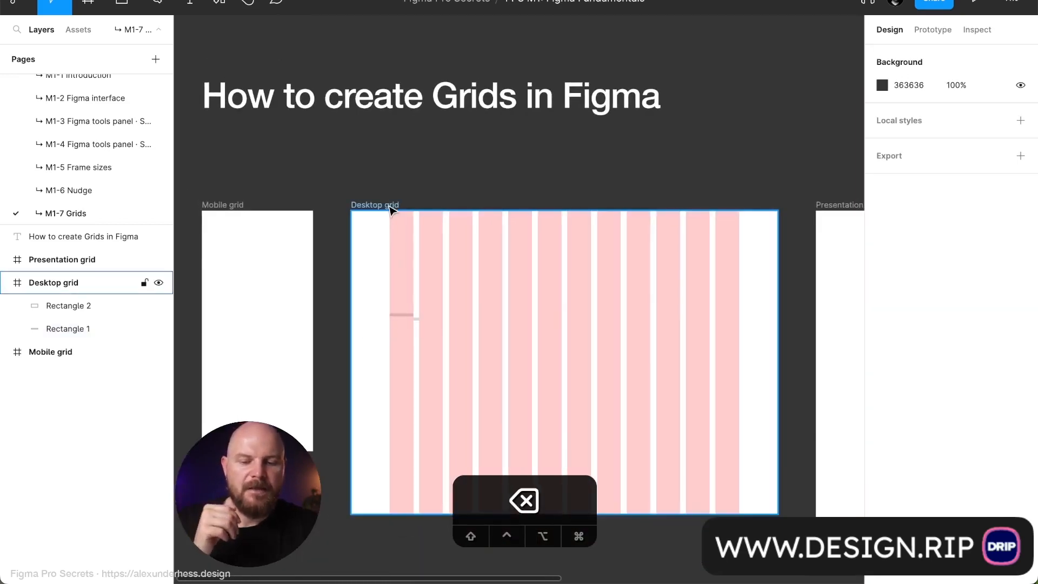
{"action": "left_click", "coordinate": [391, 205]}
{"action": "scroll", "coordinate": [390, 207], "scroll_direction": "right", "scroll_amount": 2}
{"action": "scroll", "coordinate": [391, 207], "scroll_direction": "down", "scroll_amount": 1}
{"action": "mouse_move", "coordinate": [276, 254]}
{"action": "left_mouse_down"}
{"action": "mouse_move", "coordinate": [344, 302]}
{"action": "mouse_move", "coordinate": [265, 257]}
{"action": "left_mouse_up"}
{"action": "key", "text": "super+z"}
{"action": "key", "text": "BackSpace"}
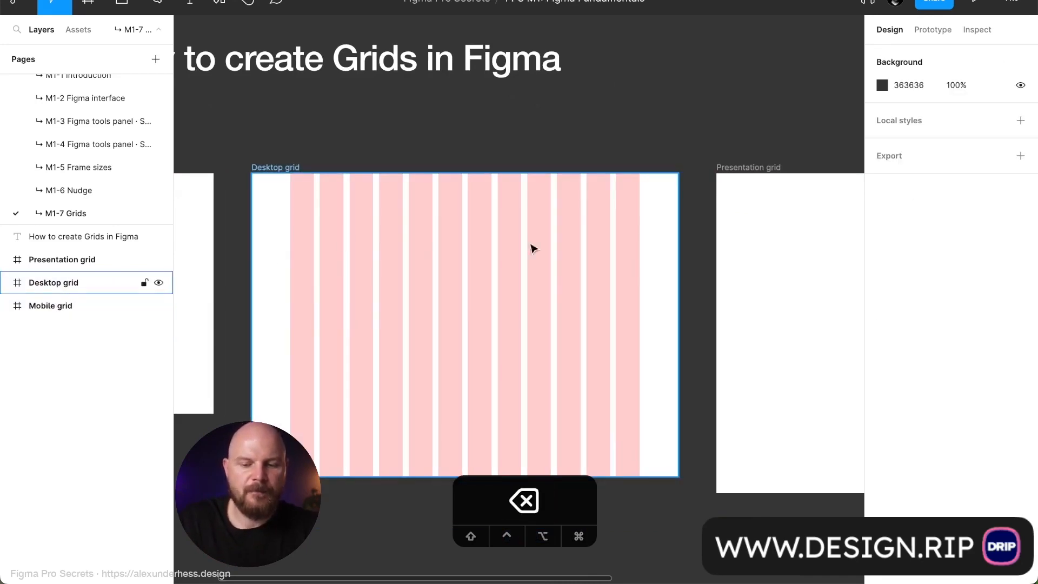
Try widening the Desktop grid frame symmetrically to 1630 with centred columns, and undo the resize.
{"action": "left_click", "coordinate": [305, 169]}
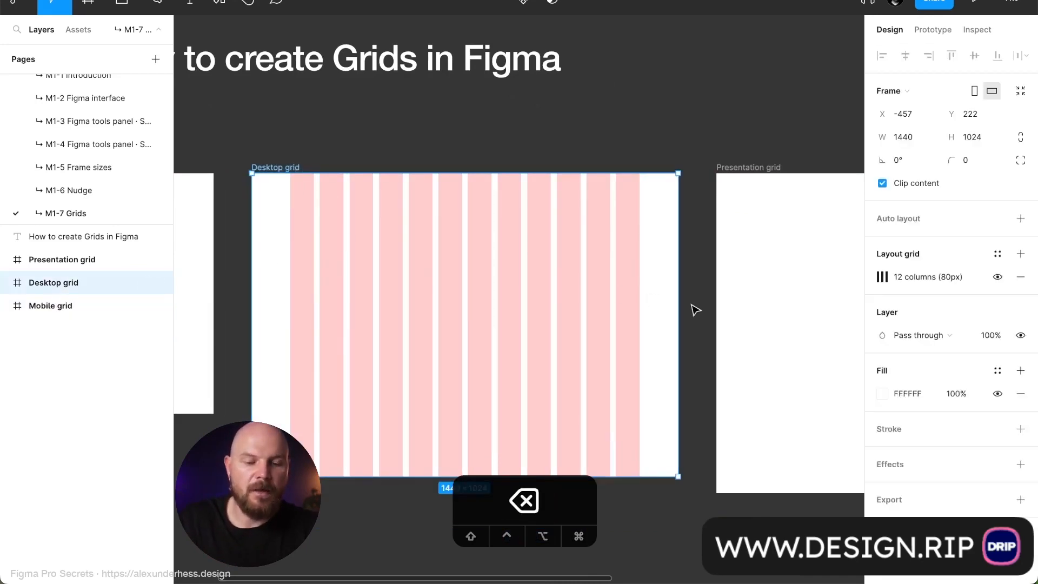
{"action": "left_click_drag", "start_coordinate": [682, 307], "coordinate": [707, 313]}
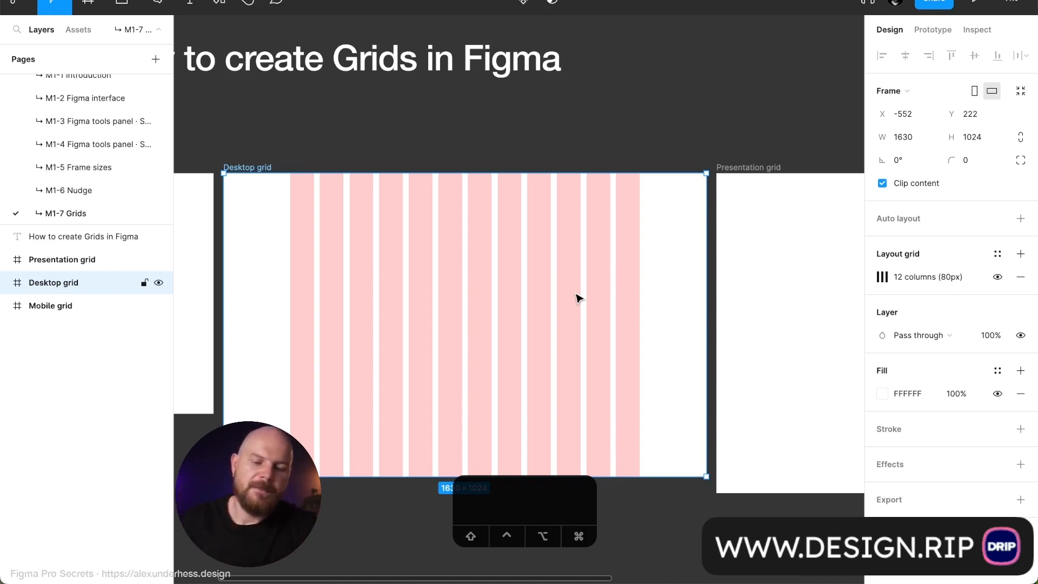
{"action": "key", "text": "super+z"}
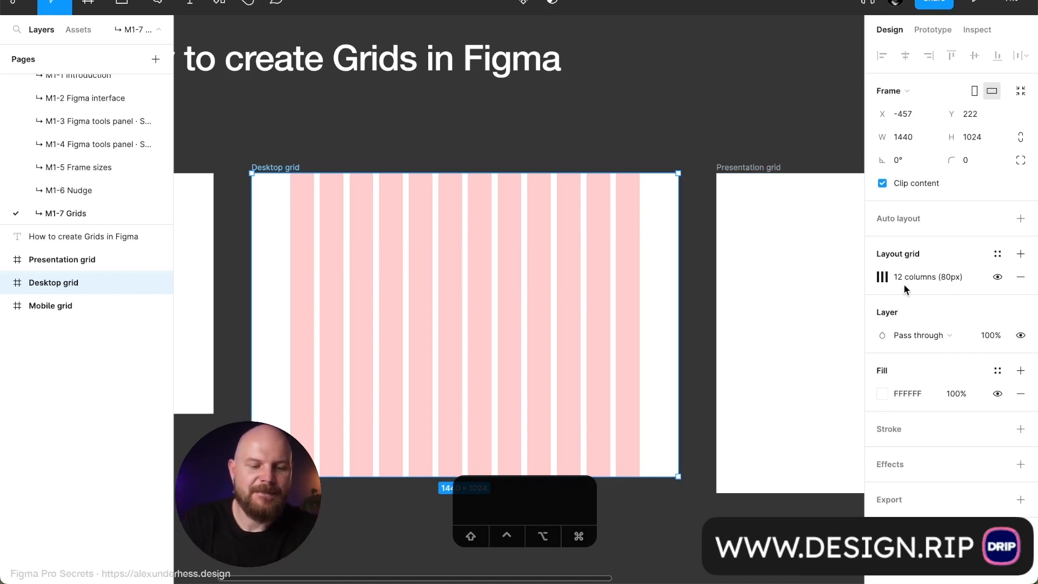
Change the Desktop grid's column type from Center to Left.
{"action": "left_click", "coordinate": [883, 274]}
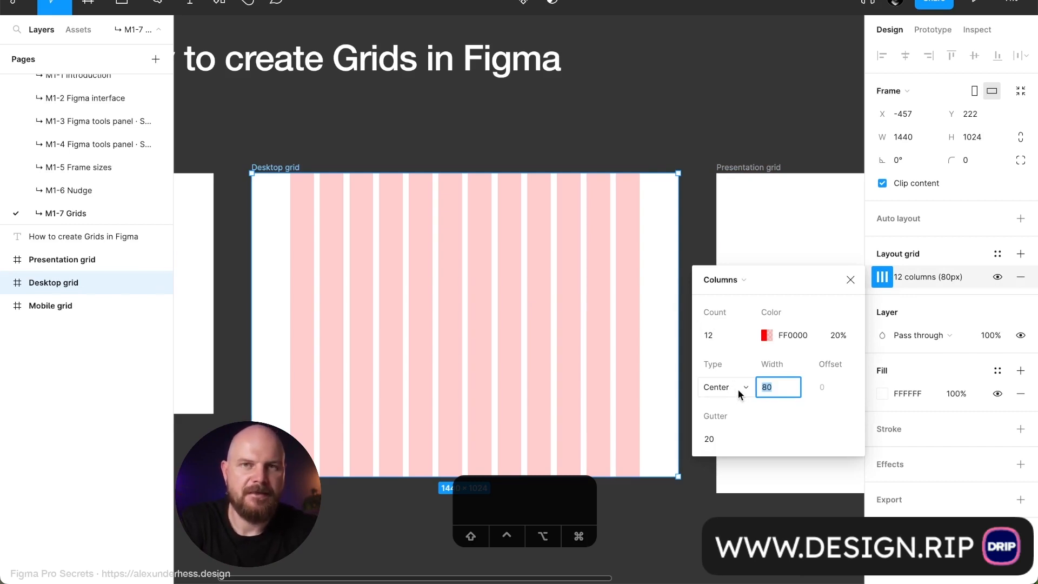
{"action": "scroll", "coordinate": [397, 339], "scroll_direction": "up", "scroll_amount": 3}
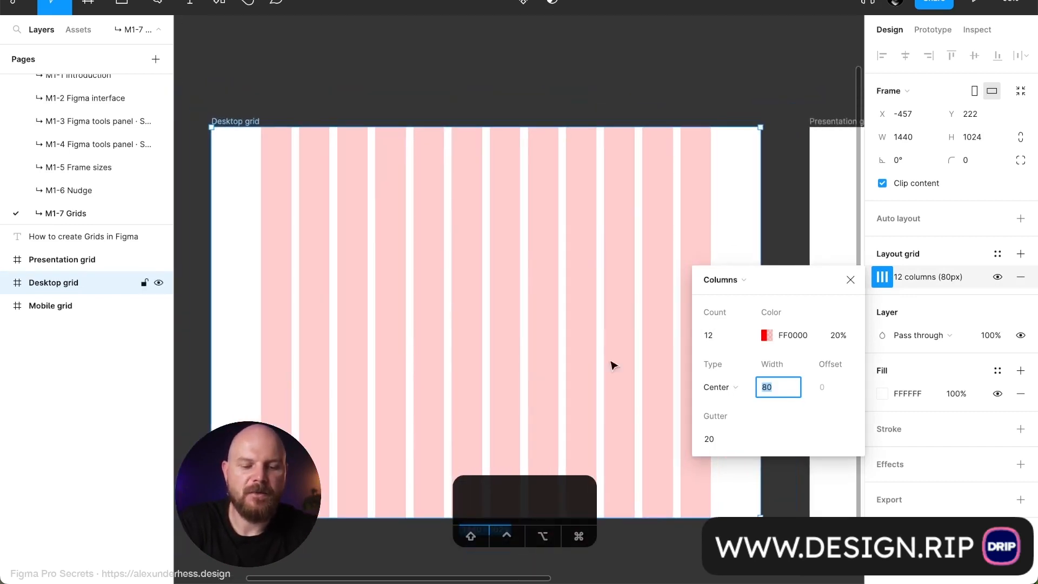
{"action": "left_click", "coordinate": [723, 387]}
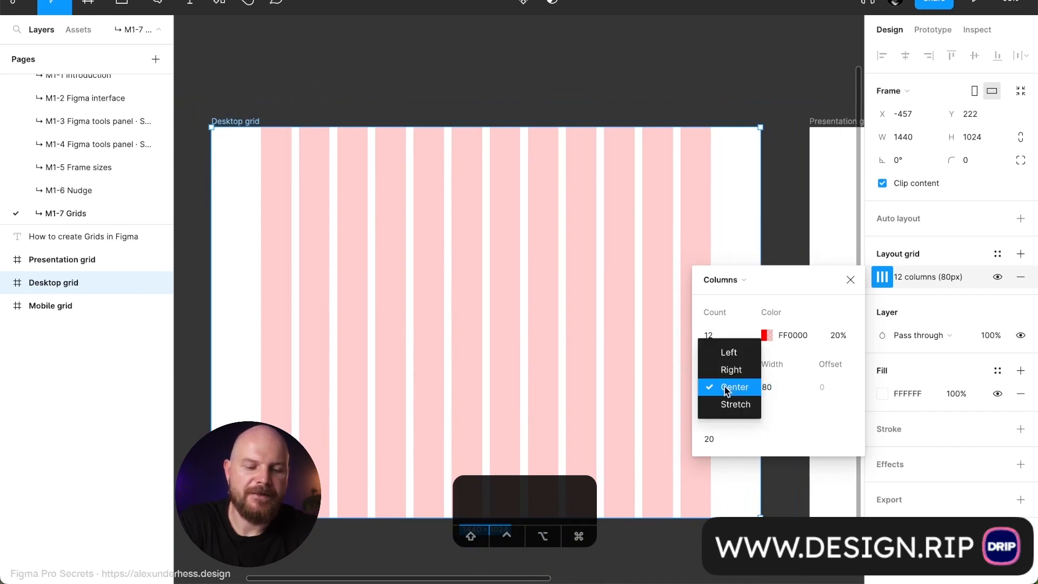
{"action": "left_click", "coordinate": [735, 355]}
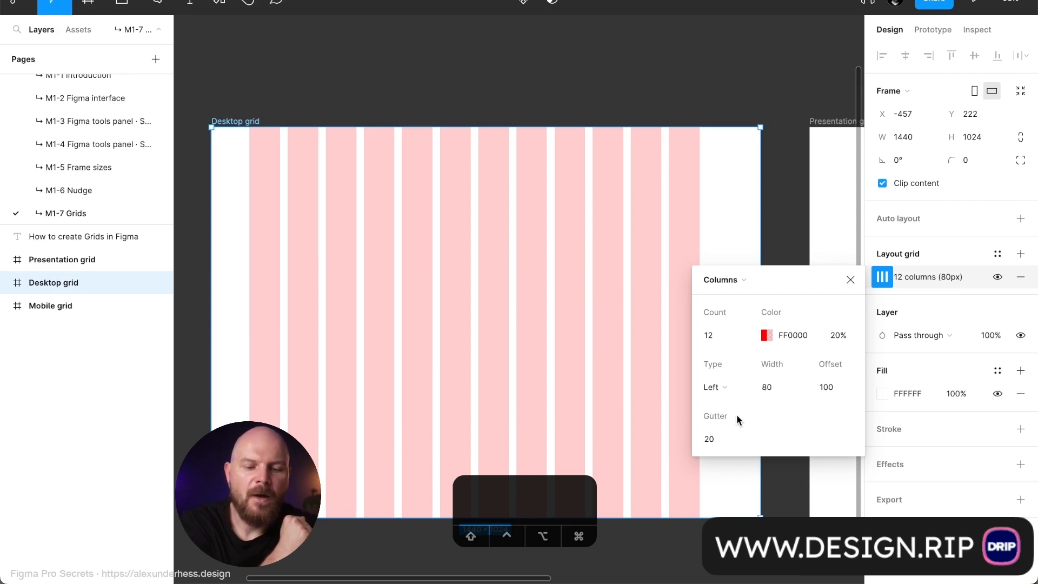
Duplicate the Desktop grid frame below, widen the copy to 2559 and delete it.
{"action": "scroll", "coordinate": [514, 231], "scroll_direction": "down", "scroll_amount": 5}
{"action": "left_click_drag", "start_coordinate": [498, 233], "coordinate": [498, 480]}
{"action": "scroll", "coordinate": [507, 468], "scroll_direction": "down", "scroll_amount": 5}
{"action": "left_click_drag", "start_coordinate": [618, 280], "coordinate": [713, 323]}
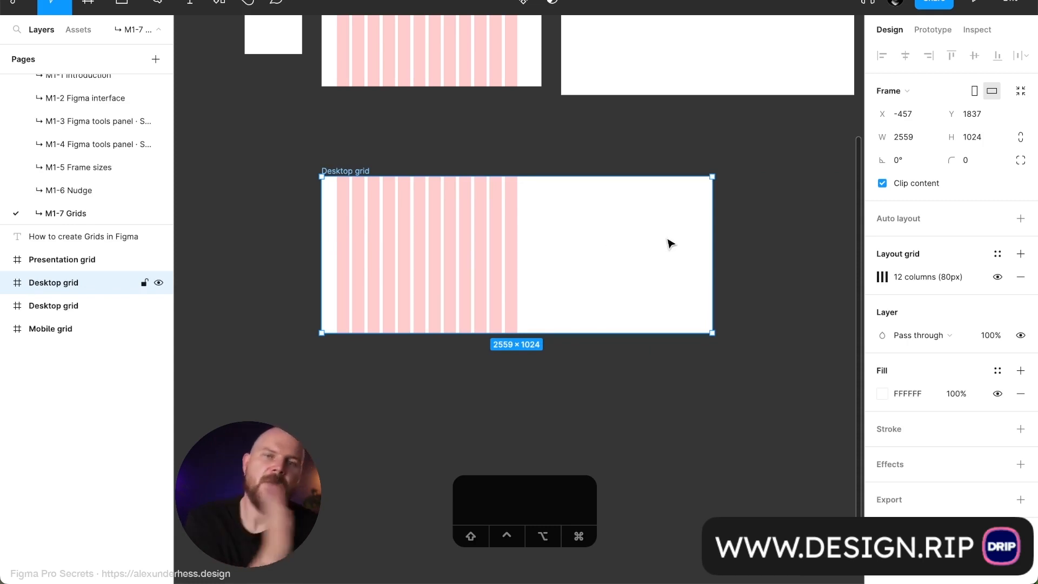
{"action": "key", "text": "BackSpace"}
{"action": "scroll", "coordinate": [368, 176], "scroll_direction": "up", "scroll_amount": 3}
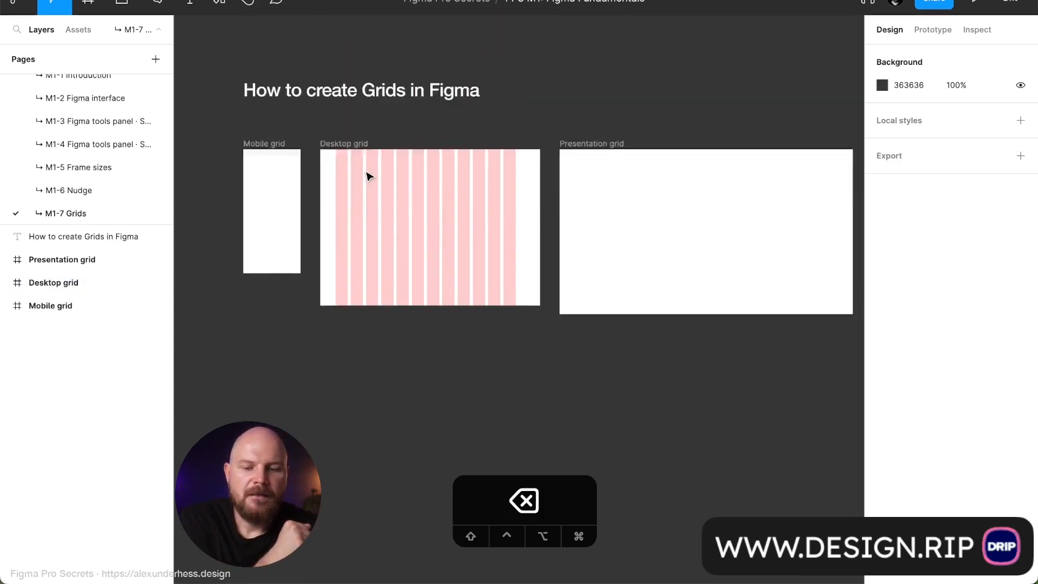
Set the offset of the Desktop grid's left-aligned columns to 40.
{"action": "scroll", "coordinate": [367, 174], "scroll_direction": "up", "scroll_amount": 3}
{"action": "scroll", "coordinate": [366, 174], "scroll_direction": "down", "scroll_amount": 4}
{"action": "left_click", "coordinate": [353, 192]}
{"action": "scroll", "coordinate": [353, 193], "scroll_direction": "up", "scroll_amount": 3}
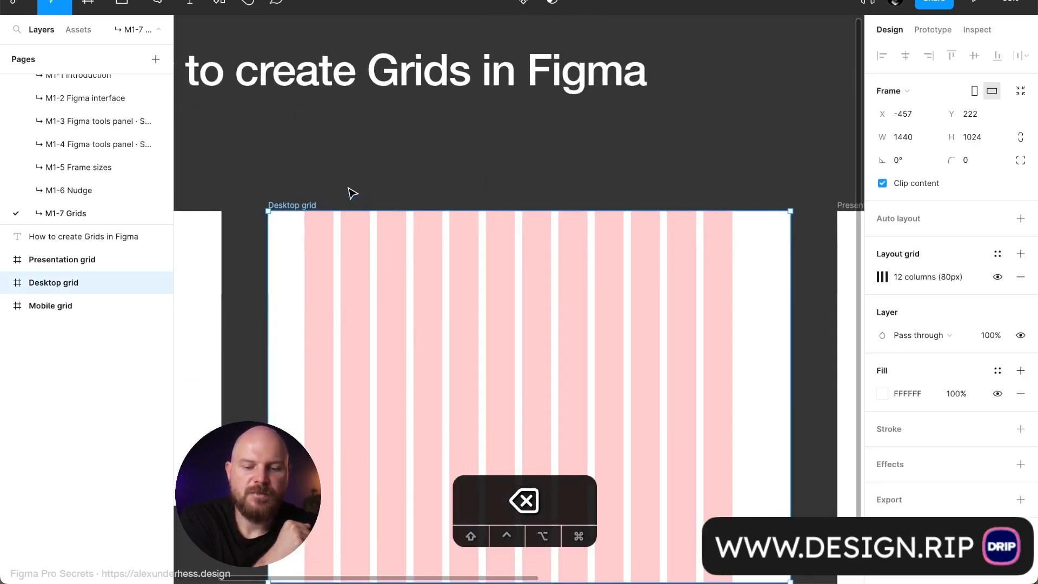
{"action": "scroll", "coordinate": [352, 192], "scroll_direction": "down", "scroll_amount": 3}
{"action": "left_click", "coordinate": [882, 277]}
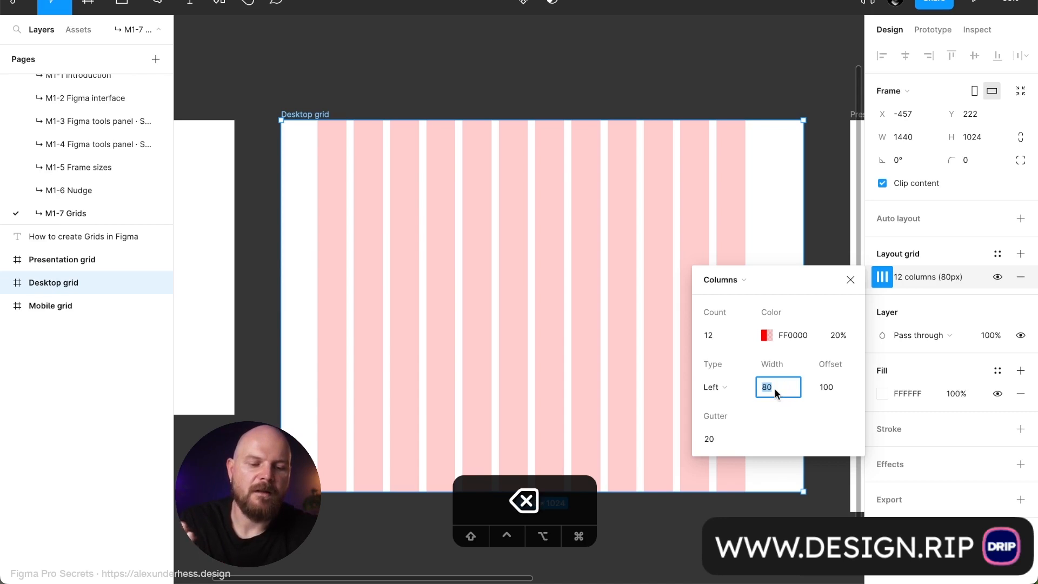
{"action": "left_click", "coordinate": [841, 389]}
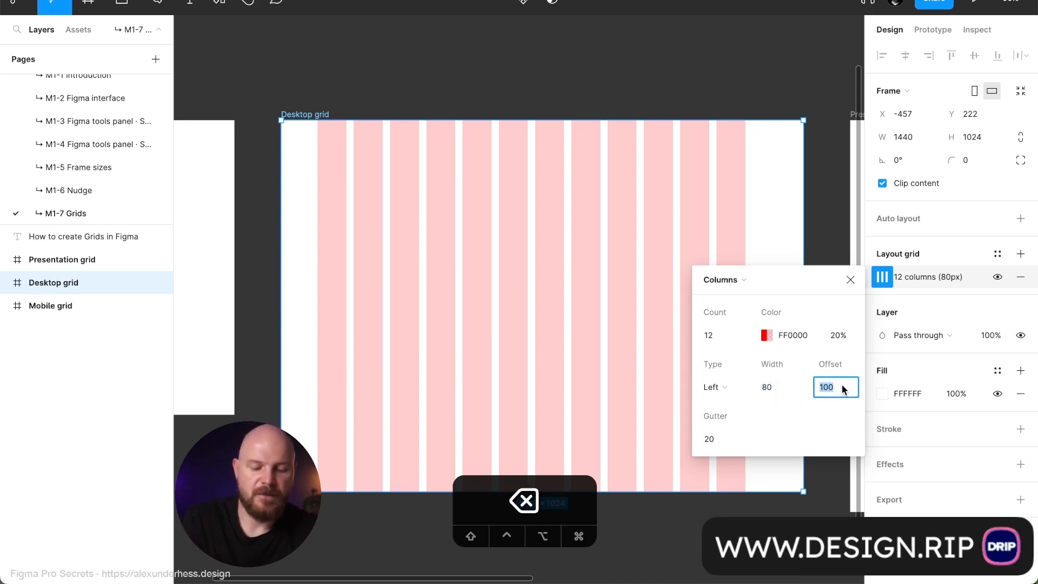
{"action": "key", "text": "BackSpace"}
{"action": "type", "text": "40"}
{"action": "key", "text": "Return"}
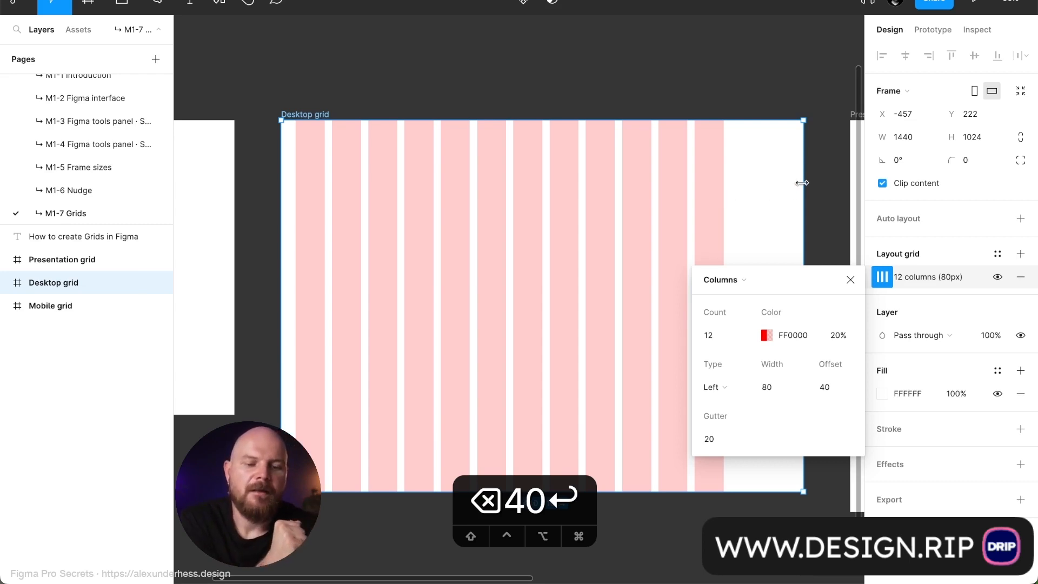
Switch the Desktop grid's column type to Right and back to Left.
{"action": "left_click", "coordinate": [741, 390]}
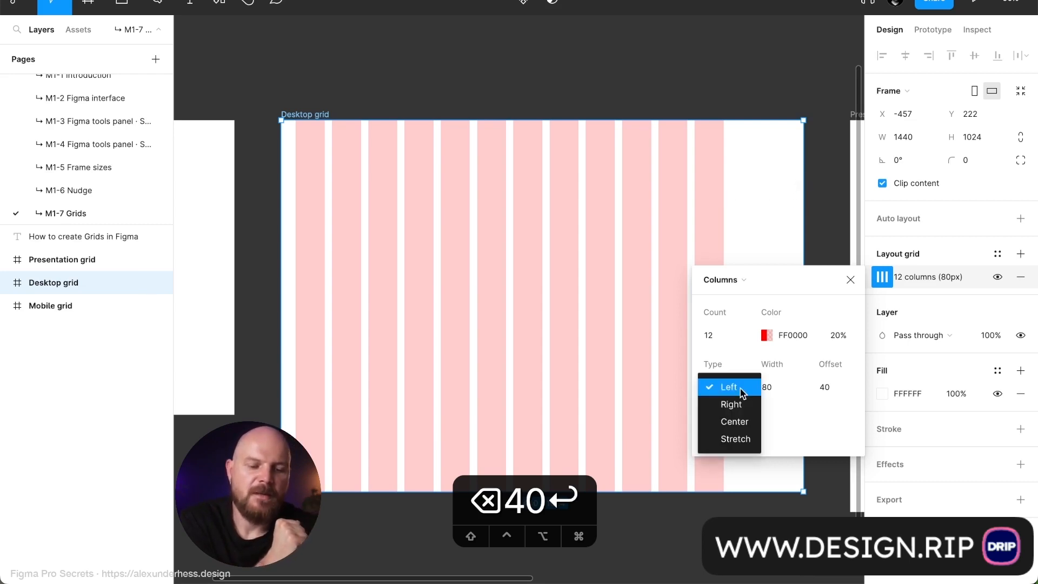
{"action": "left_click", "coordinate": [742, 406]}
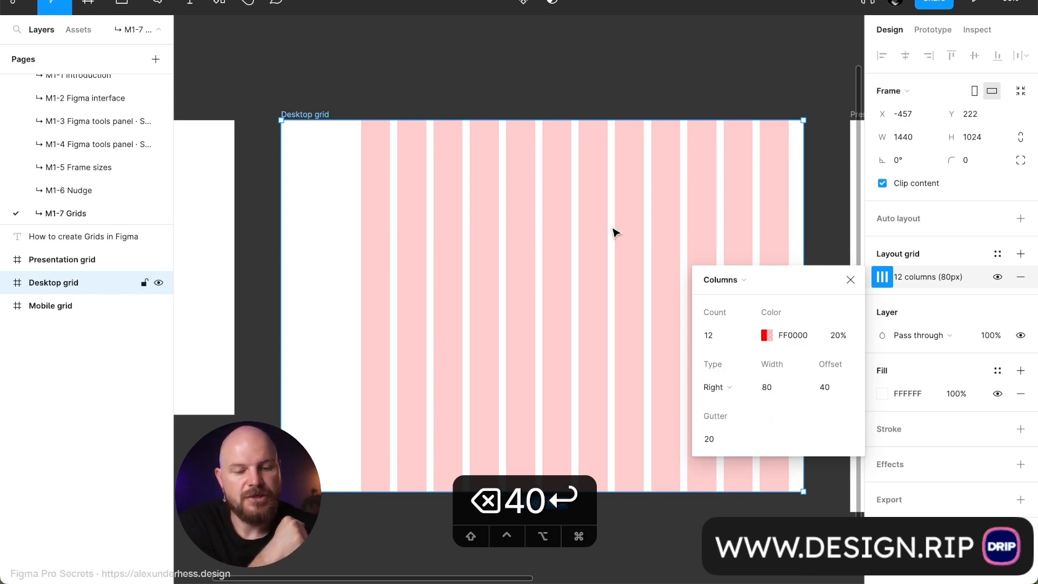
{"action": "left_click", "coordinate": [736, 388]}
{"action": "left_click", "coordinate": [736, 370]}
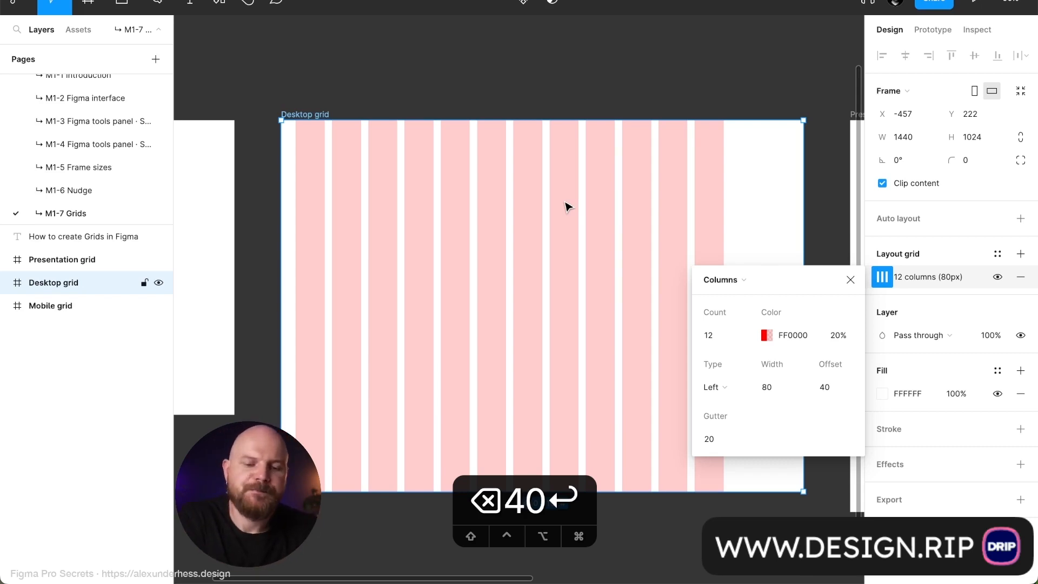
Set the Desktop grid's column type to Stretch with a margin of 100 and close the grid settings.
{"action": "left_click", "coordinate": [745, 391]}
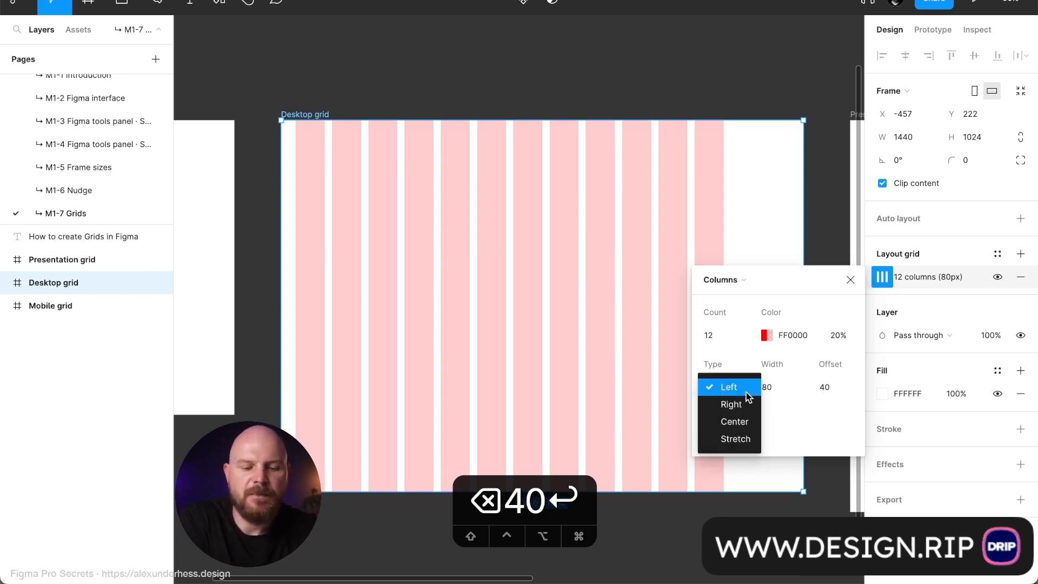
{"action": "left_click", "coordinate": [748, 421]}
{"action": "left_click", "coordinate": [744, 388]}
{"action": "left_click", "coordinate": [742, 405]}
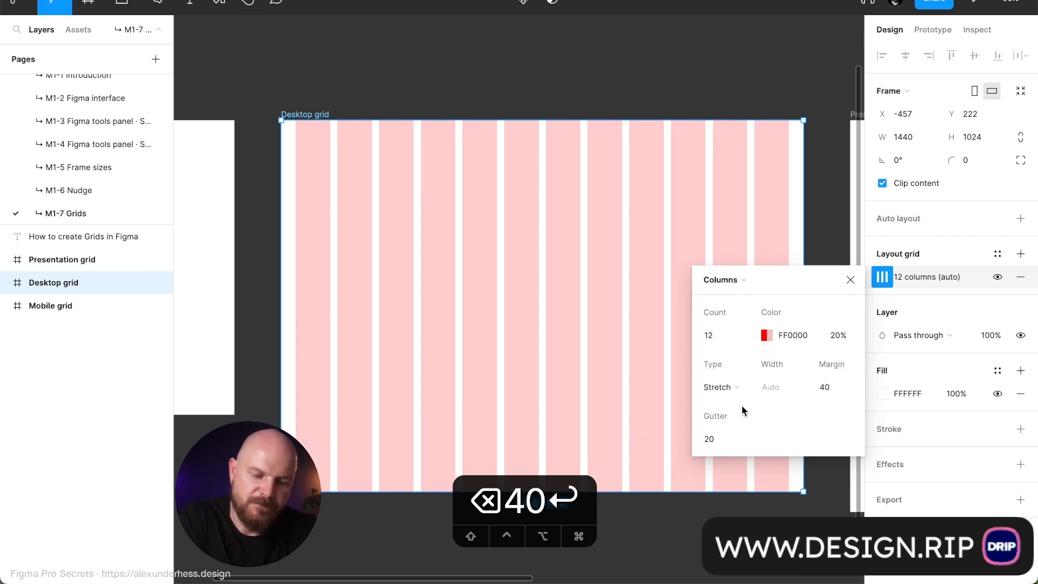
{"action": "left_click", "coordinate": [740, 388]}
{"action": "left_click", "coordinate": [741, 389]}
{"action": "left_click", "coordinate": [831, 385]}
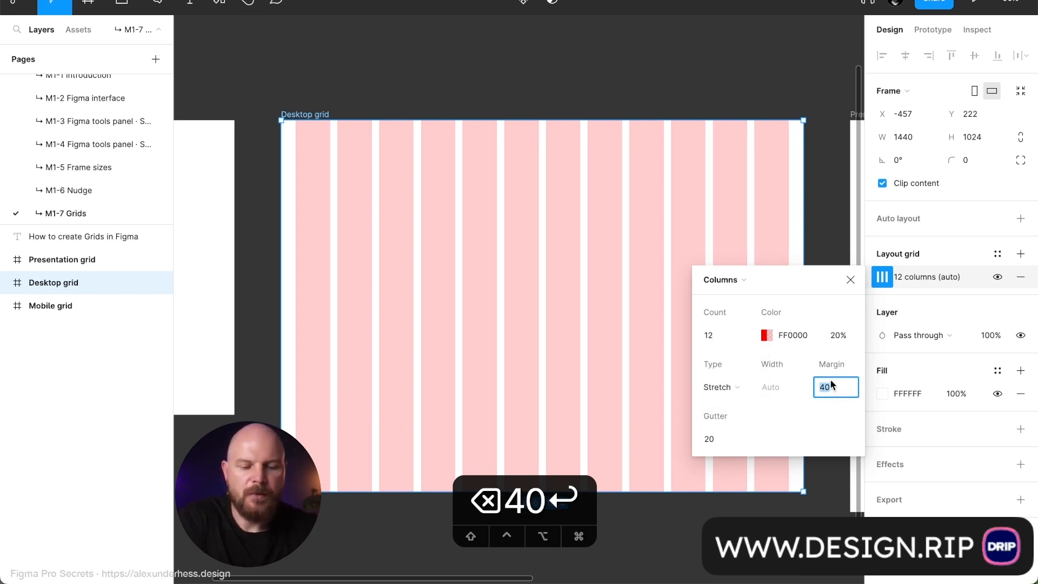
{"action": "type", "text": "100"}
{"action": "key", "text": "Return"}
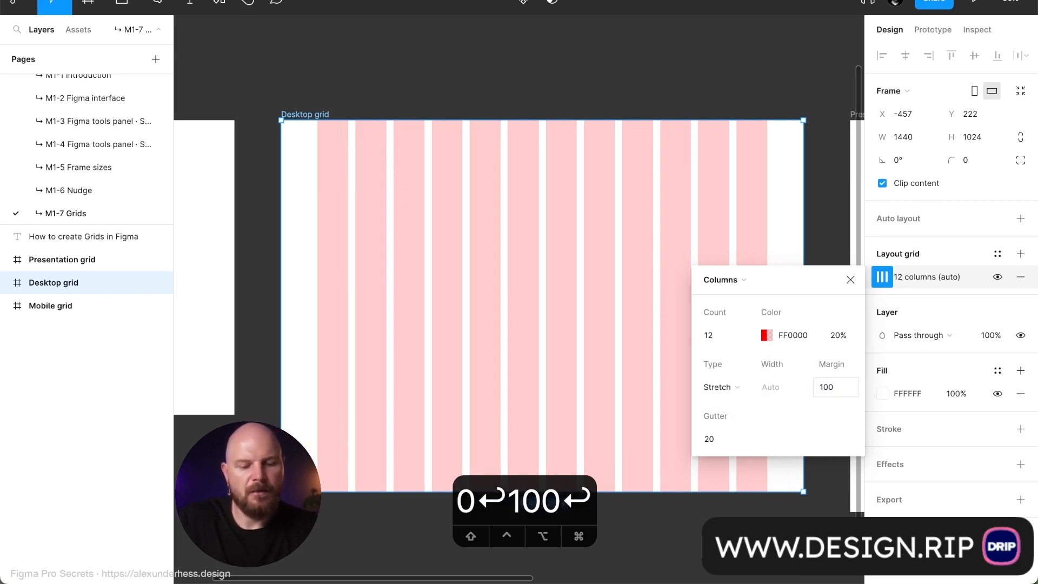
{"action": "left_click", "coordinate": [851, 280]}
{"action": "scroll", "coordinate": [622, 232], "scroll_direction": "left", "scroll_amount": 3}
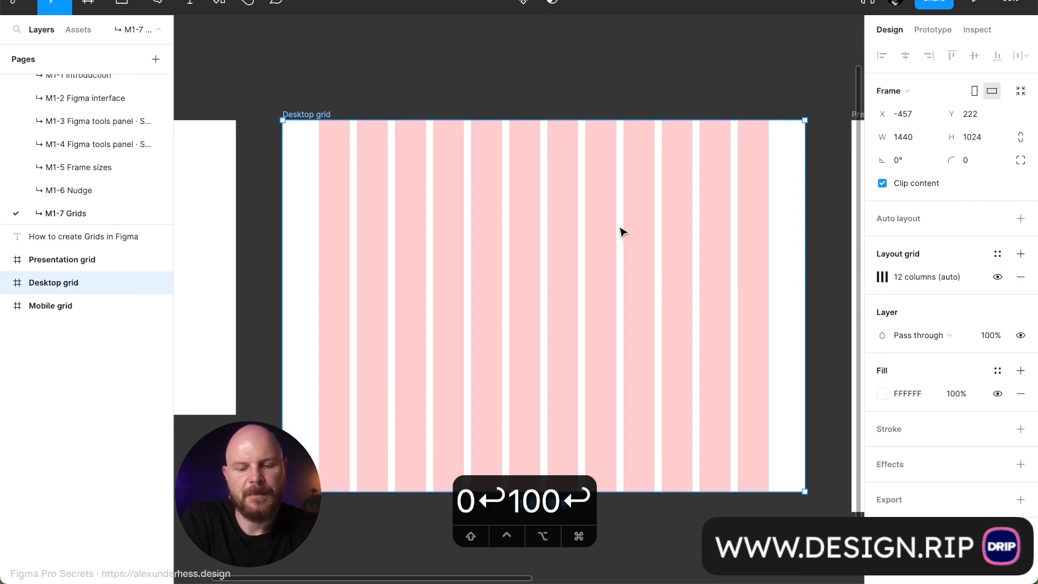
{"action": "scroll", "coordinate": [620, 214], "scroll_direction": "right", "scroll_amount": 3}
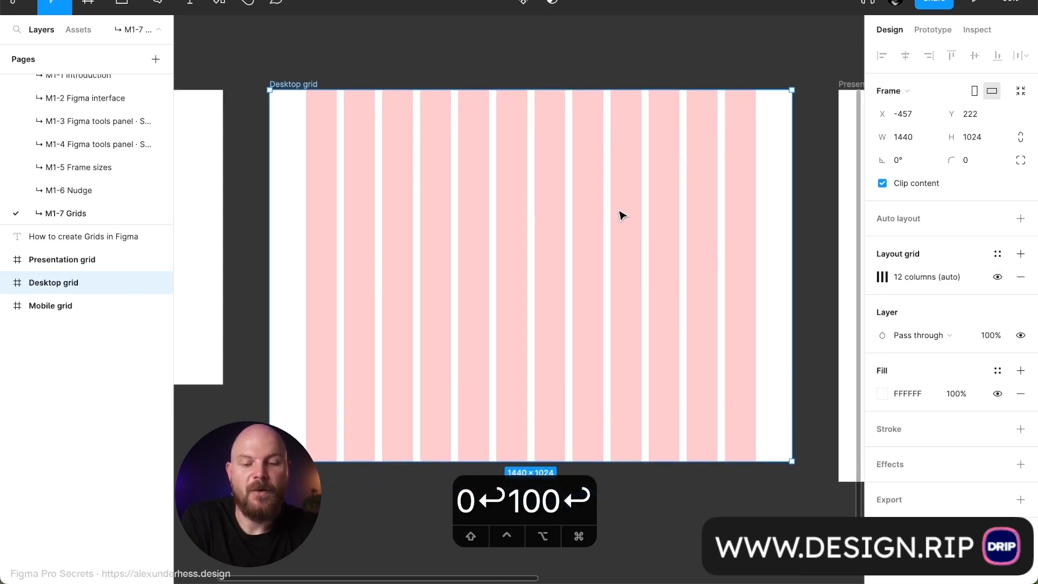
{"action": "left_click", "coordinate": [882, 277]}
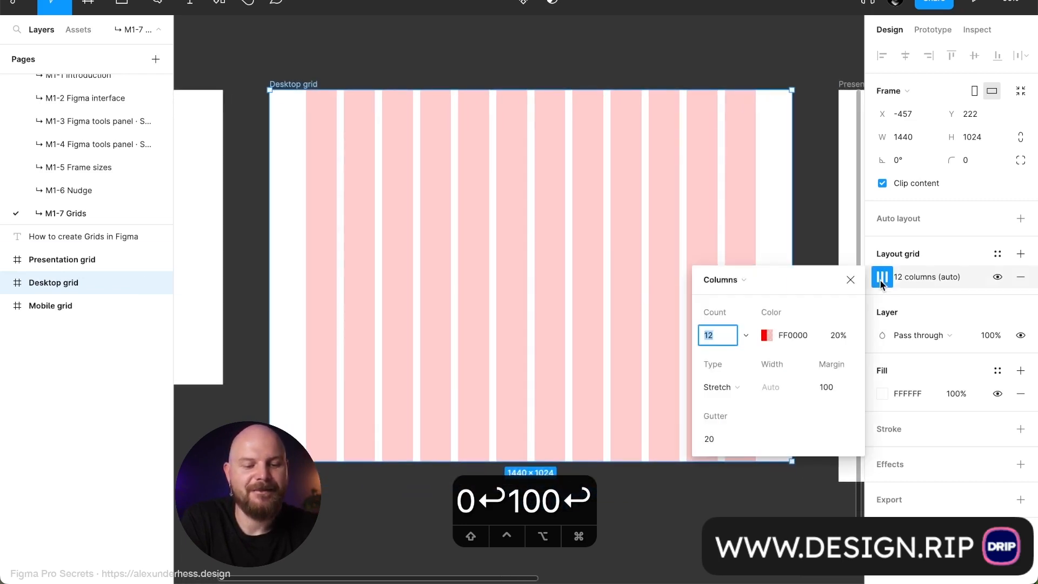
{"action": "left_click", "coordinate": [749, 280]}
{"action": "left_click", "coordinate": [748, 277]}
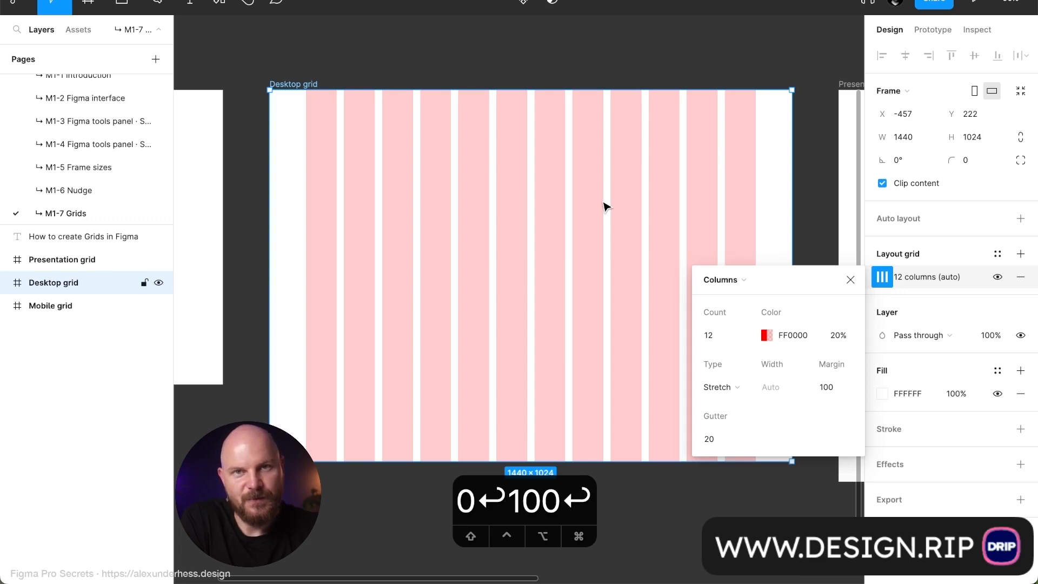
Add a layout grid to the Mobile grid frame and change its type to Columns.
{"action": "scroll", "coordinate": [605, 205], "scroll_direction": "left", "scroll_amount": 8}
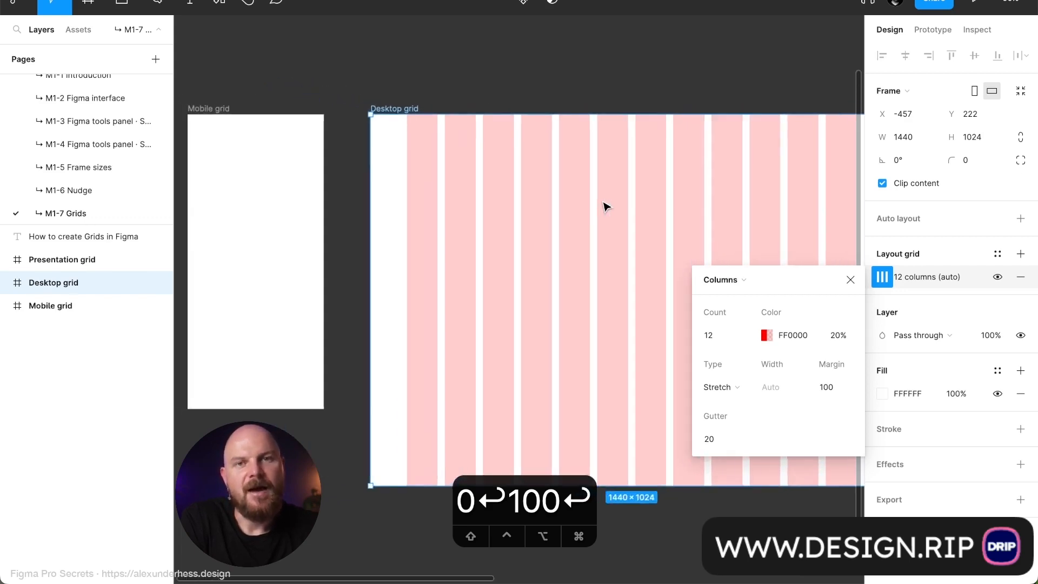
{"action": "scroll", "coordinate": [447, 200], "scroll_direction": "up", "scroll_amount": 3}
{"action": "scroll", "coordinate": [422, 146], "scroll_direction": "left", "scroll_amount": 3}
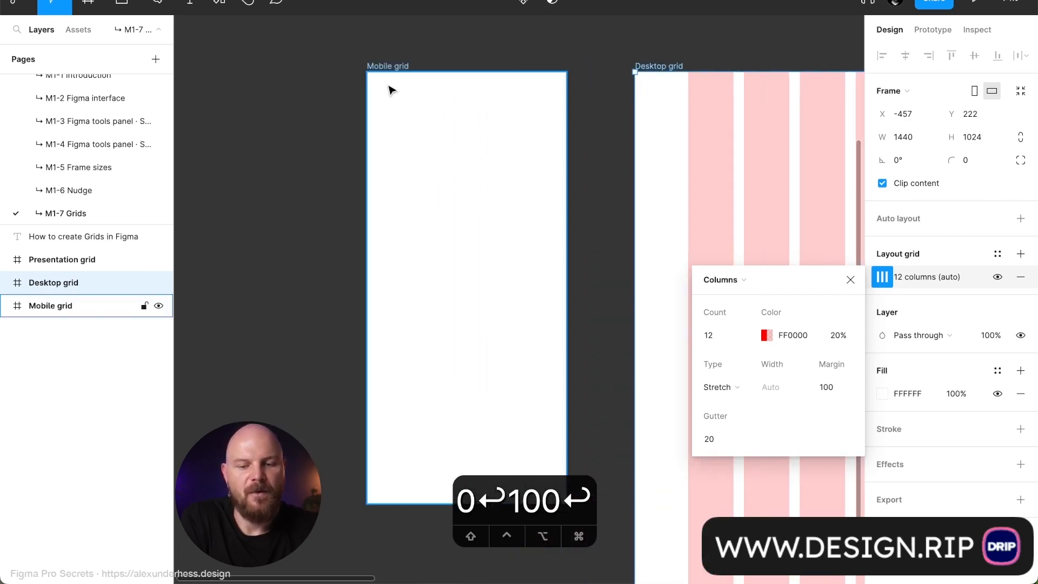
{"action": "left_click", "coordinate": [399, 67]}
{"action": "scroll", "coordinate": [557, 181], "scroll_direction": "left", "scroll_amount": 4}
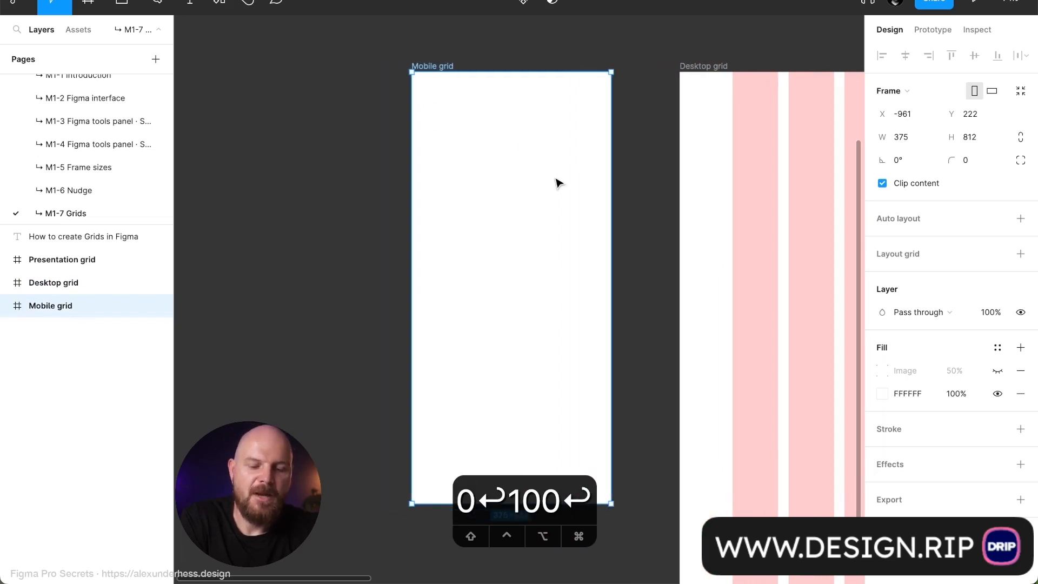
{"action": "scroll", "coordinate": [557, 181], "scroll_direction": "down", "scroll_amount": 1}
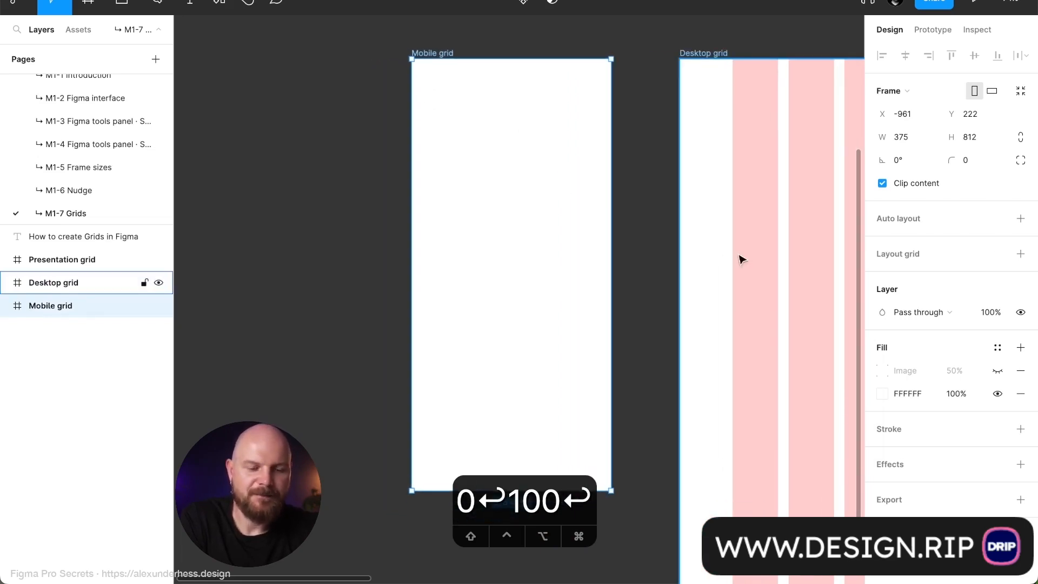
{"action": "left_click", "coordinate": [1020, 255]}
{"action": "left_click", "coordinate": [881, 276]}
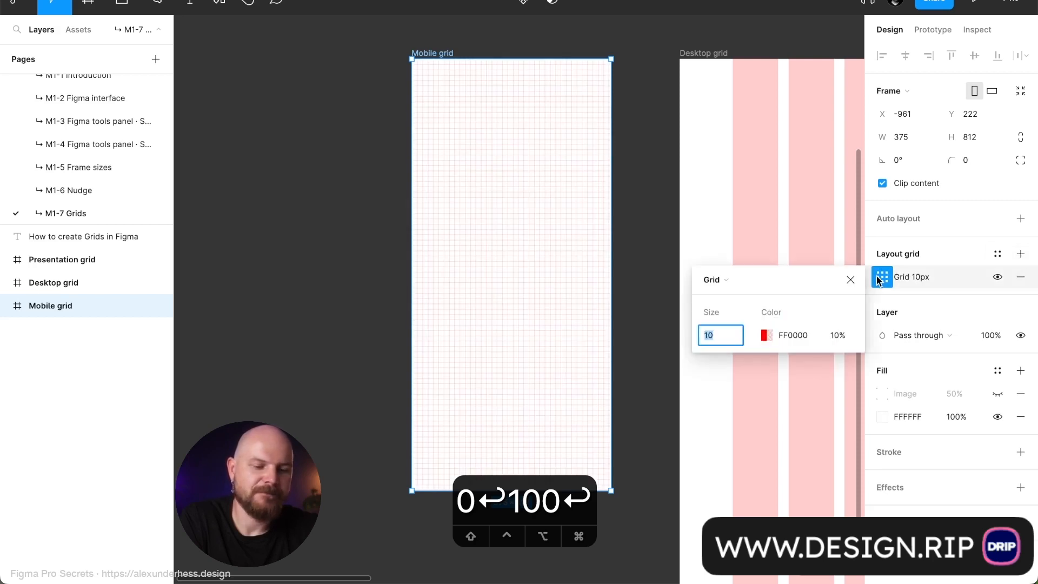
{"action": "left_click", "coordinate": [762, 281]}
{"action": "left_click", "coordinate": [738, 298]}
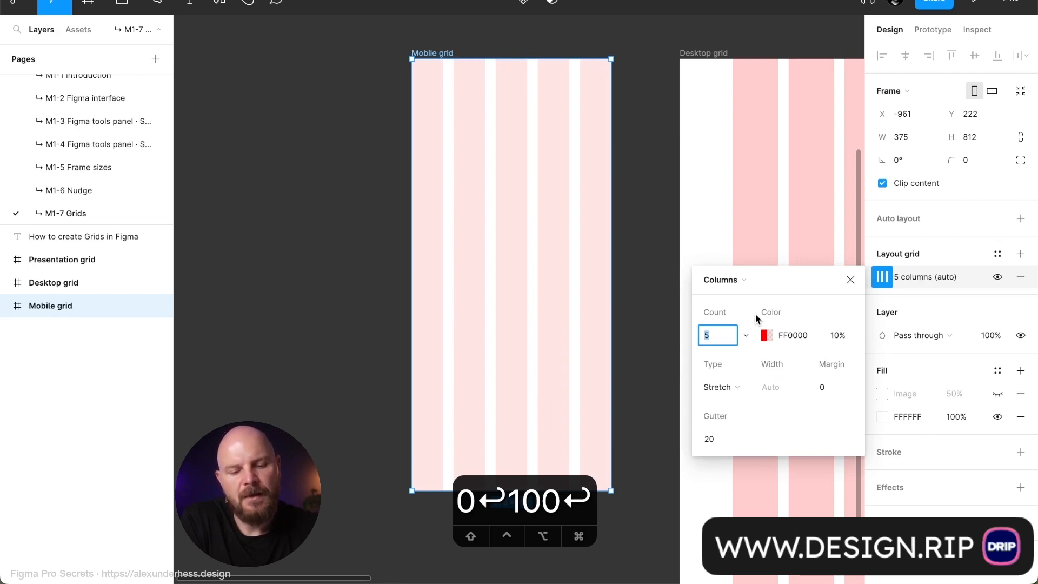
Reduce the Mobile grid's column count to 4 and then to 2.
{"action": "left_click", "coordinate": [749, 338]}
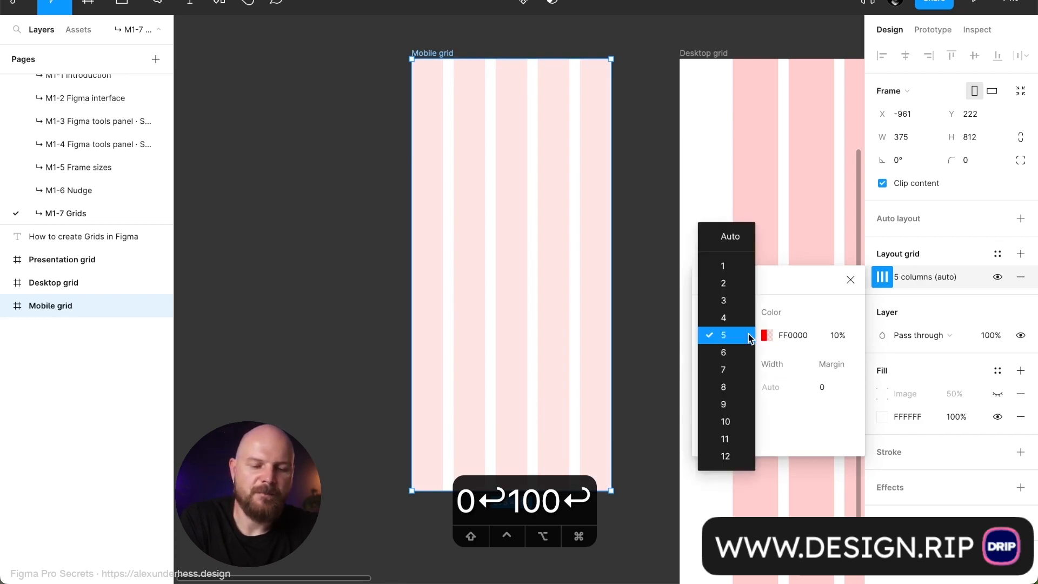
{"action": "left_click", "coordinate": [739, 319]}
{"action": "left_click", "coordinate": [741, 333]}
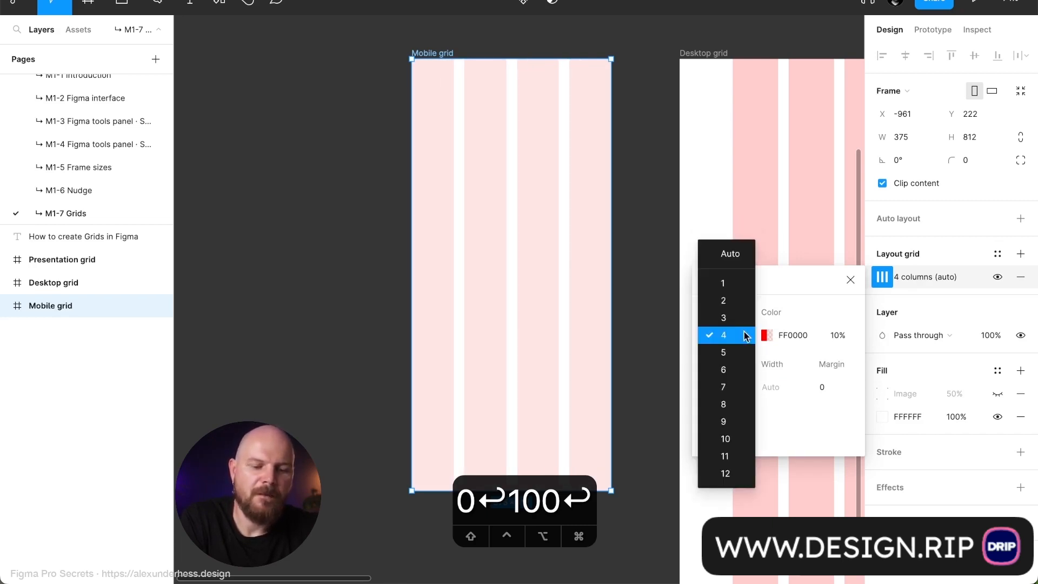
{"action": "left_click", "coordinate": [735, 297]}
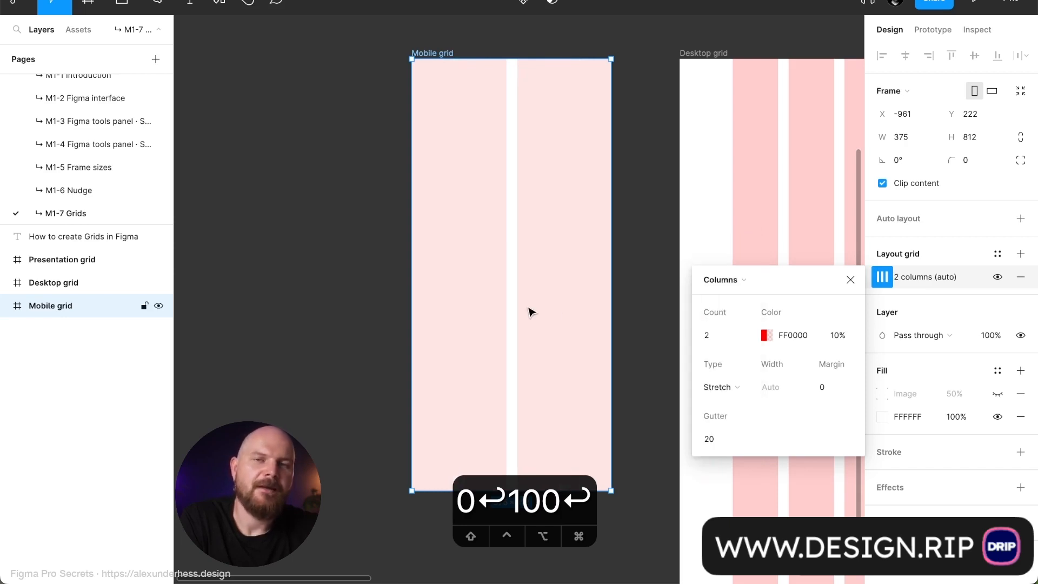
{"action": "scroll", "coordinate": [450, 257], "scroll_direction": "up", "scroll_amount": 5}
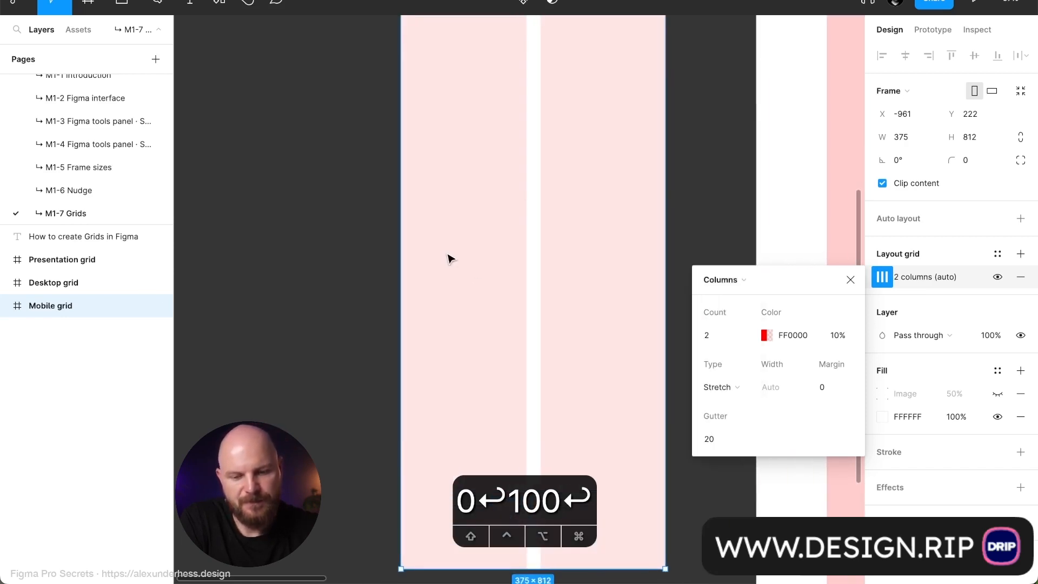
{"action": "scroll", "coordinate": [451, 267], "scroll_direction": "down", "scroll_amount": 3}
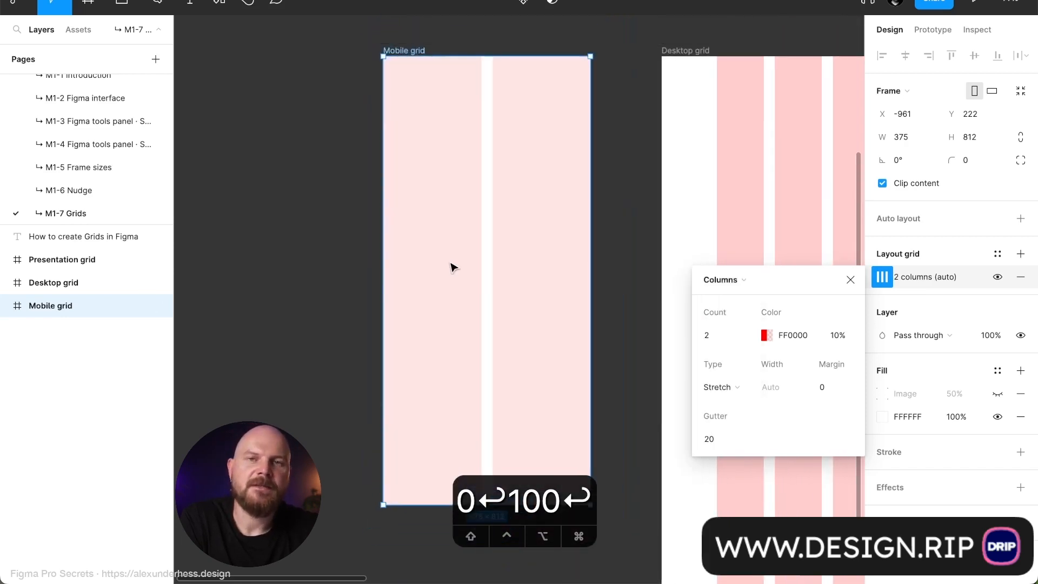
Try a column count of 7 on the Mobile grid, then change it to 4.
{"action": "left_click", "coordinate": [746, 335]}
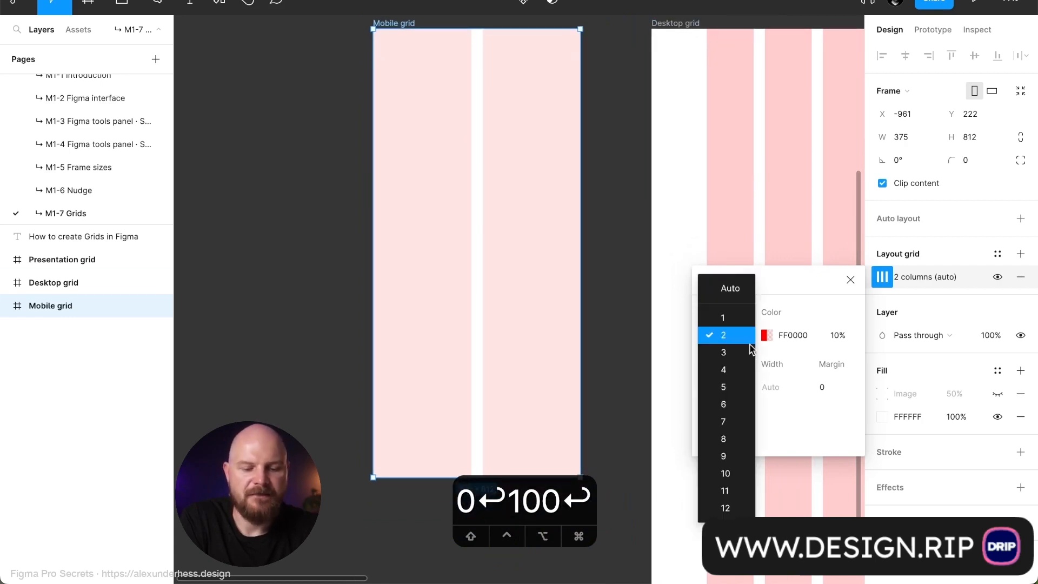
{"action": "left_click", "coordinate": [738, 423]}
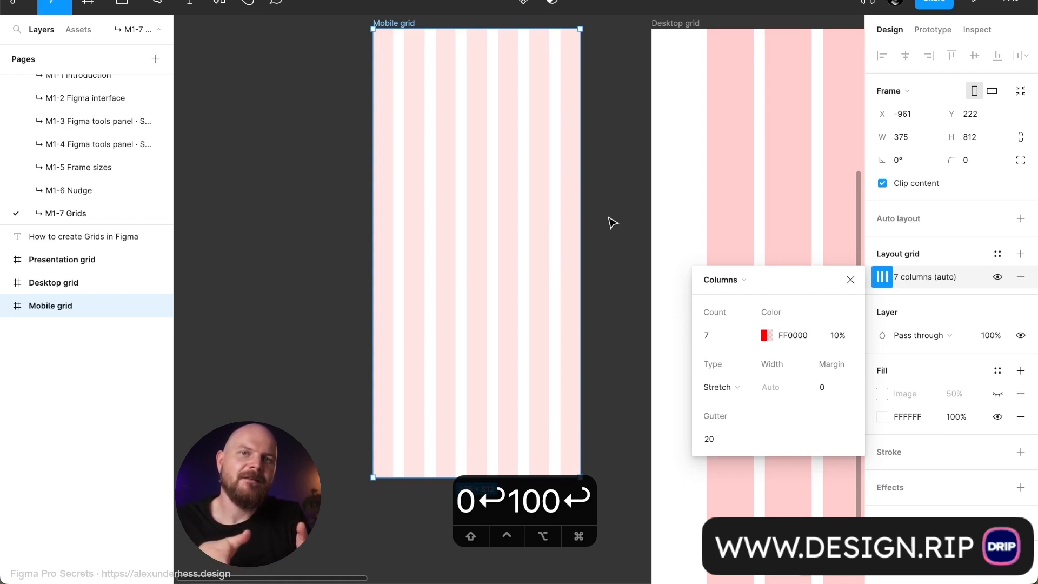
{"action": "left_click", "coordinate": [745, 337]}
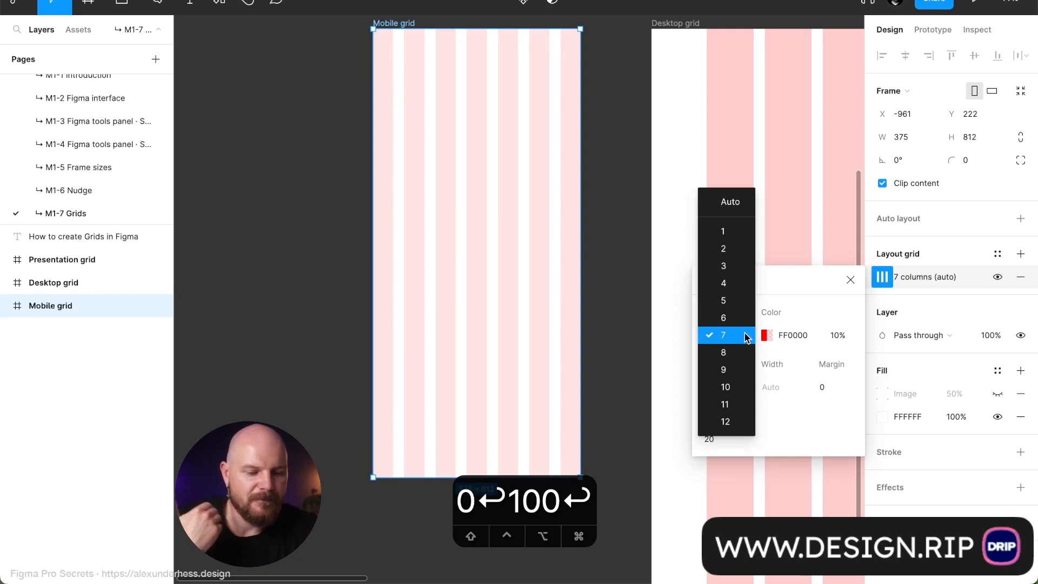
{"action": "left_click", "coordinate": [734, 283]}
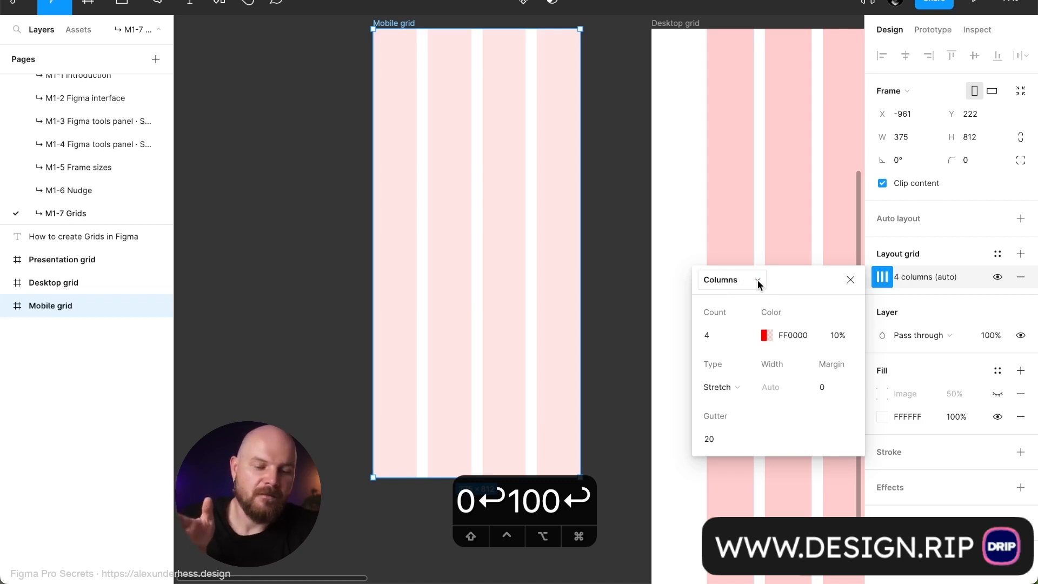
Set the Mobile grid's column count to 2.
{"action": "left_click", "coordinate": [757, 280]}
{"action": "left_click", "coordinate": [757, 281]}
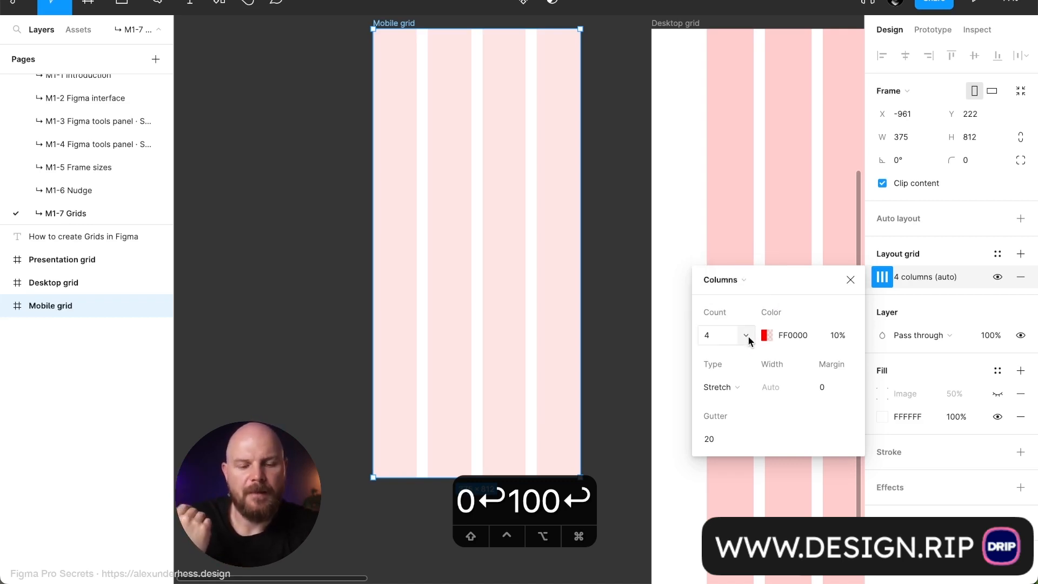
{"action": "left_click", "coordinate": [748, 336]}
{"action": "left_click", "coordinate": [748, 336]}
{"action": "left_click", "coordinate": [747, 335]}
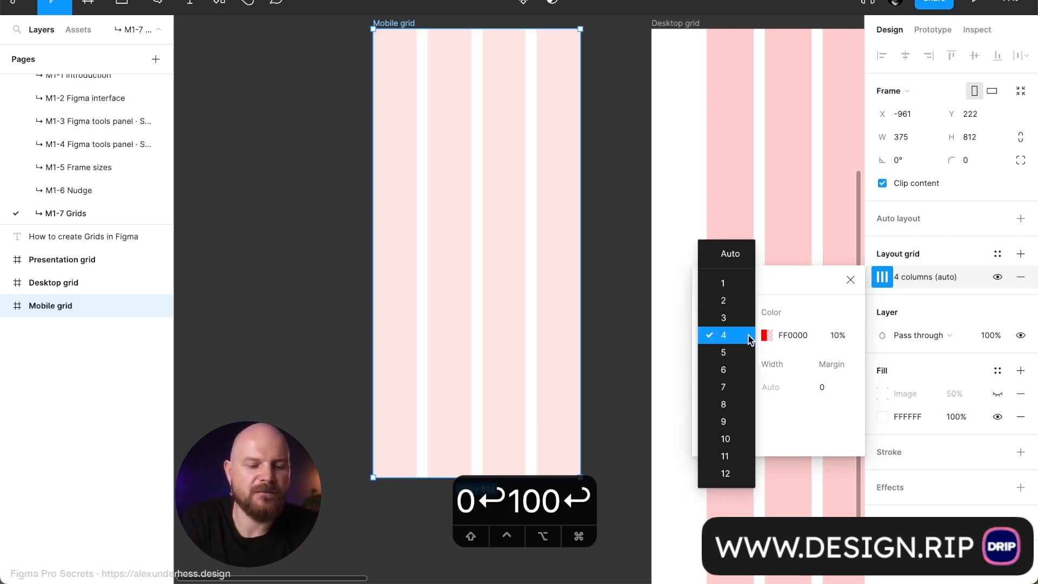
{"action": "left_click", "coordinate": [741, 303]}
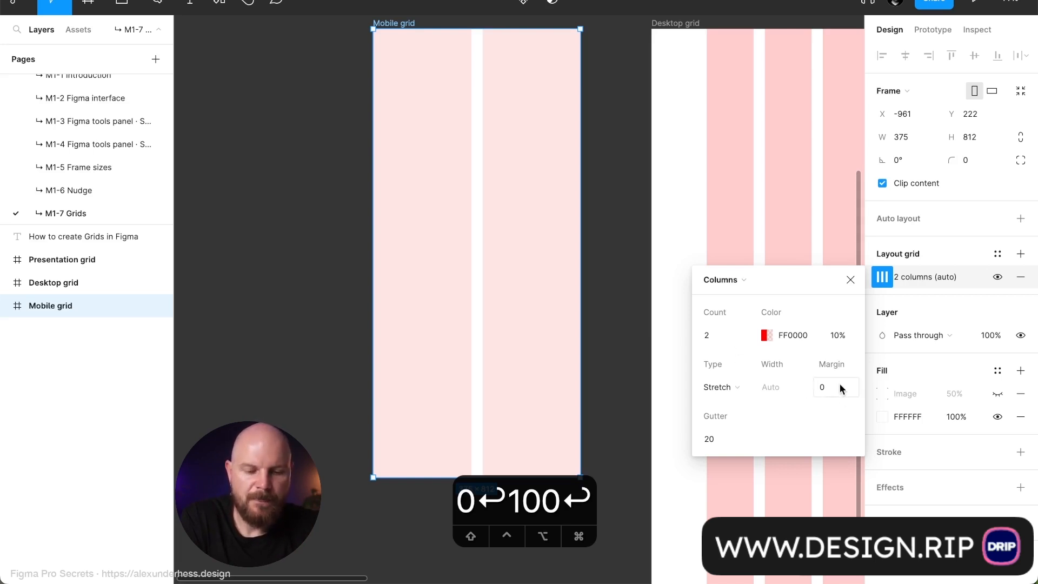
Set the Mobile grid's margin to 24, enter the range 16-32 as a trial, and replace it with 24.
{"action": "type", "text": "24"}
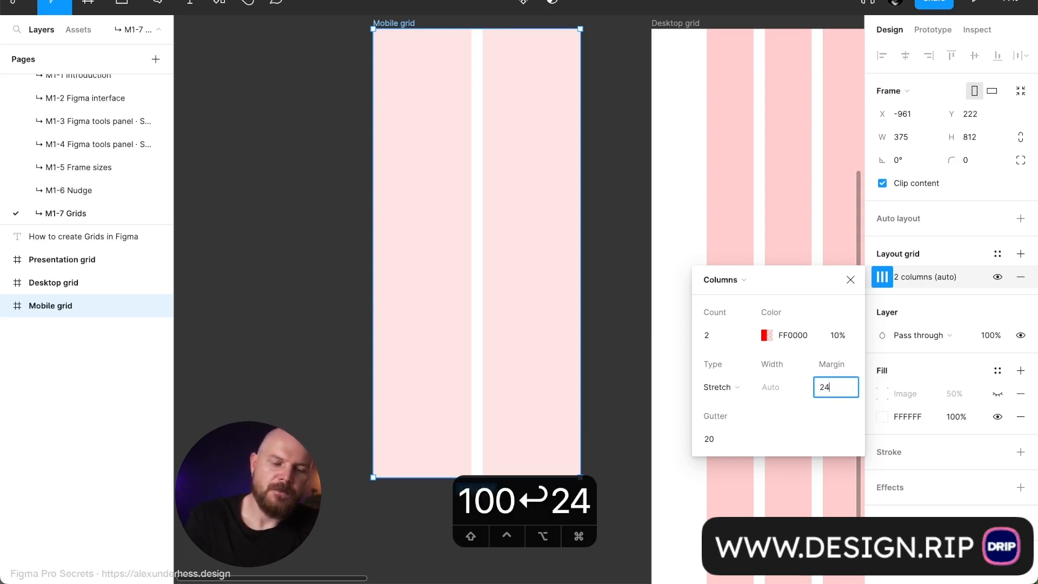
{"action": "key", "text": "Return"}
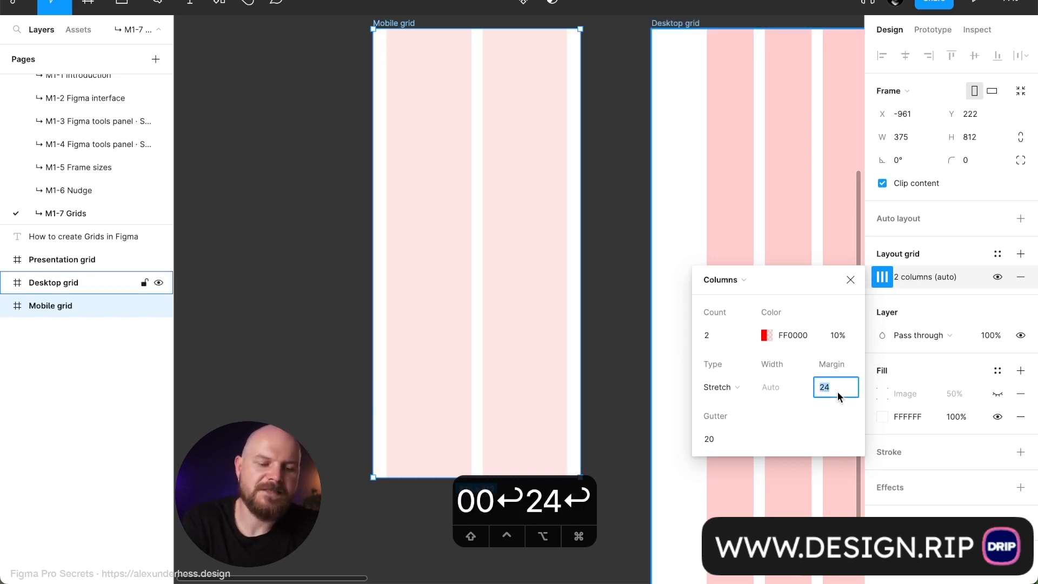
{"action": "type", "text": "16-"}
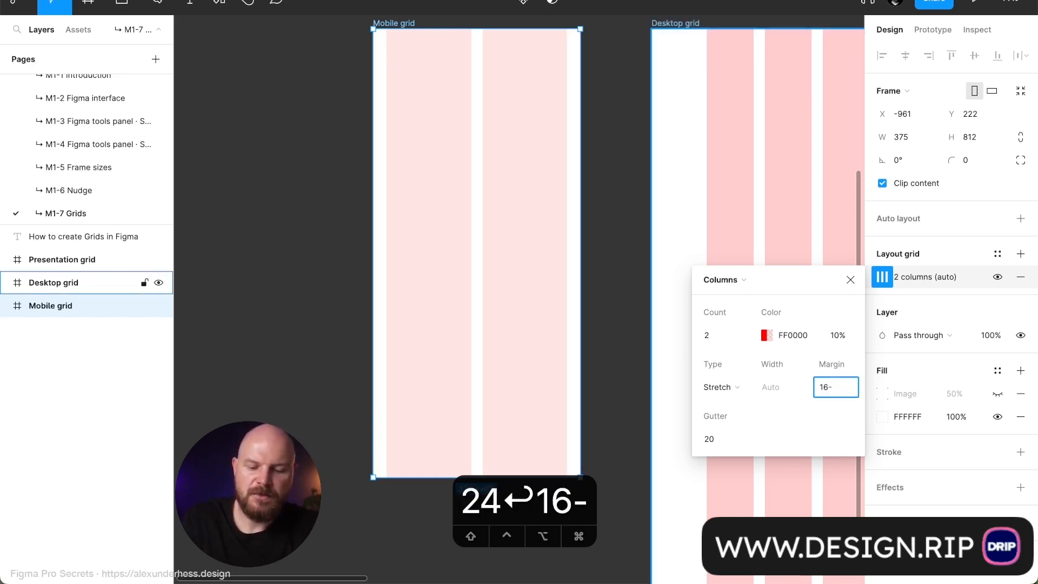
{"action": "type", "text": "32"}
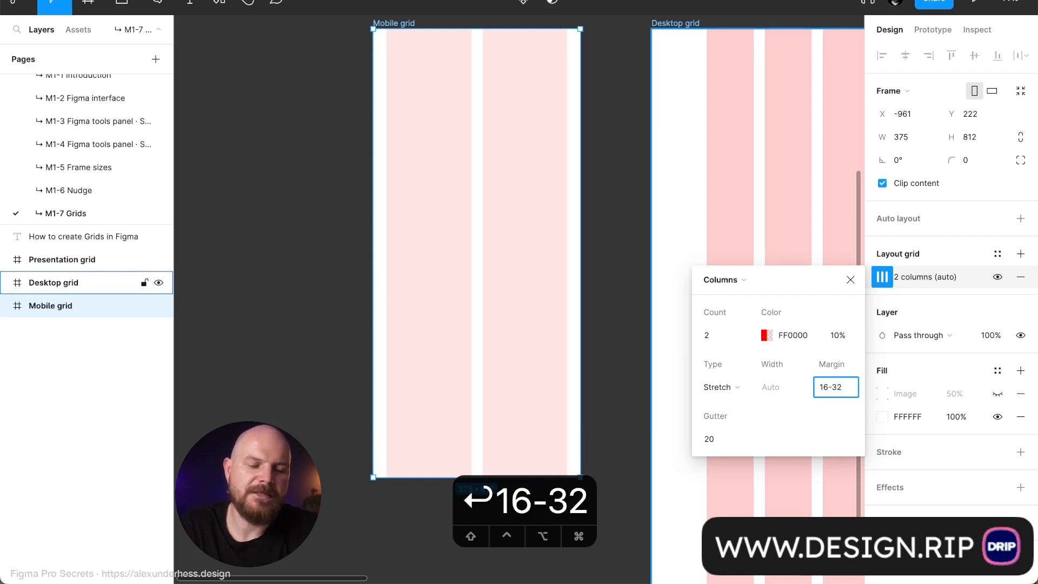
{"action": "key", "text": "BackSpace"}
{"action": "key", "text": "BackSpace"}
{"action": "key", "text": "BackSpace"}
{"action": "key", "text": "BackSpace"}
{"action": "key", "text": "BackSpace"}
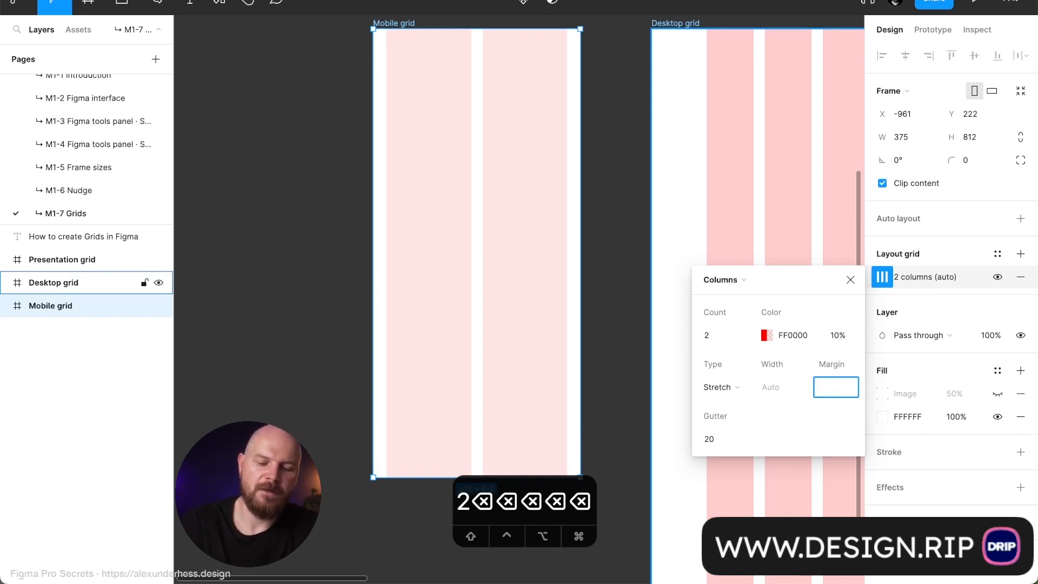
{"action": "type", "text": "24"}
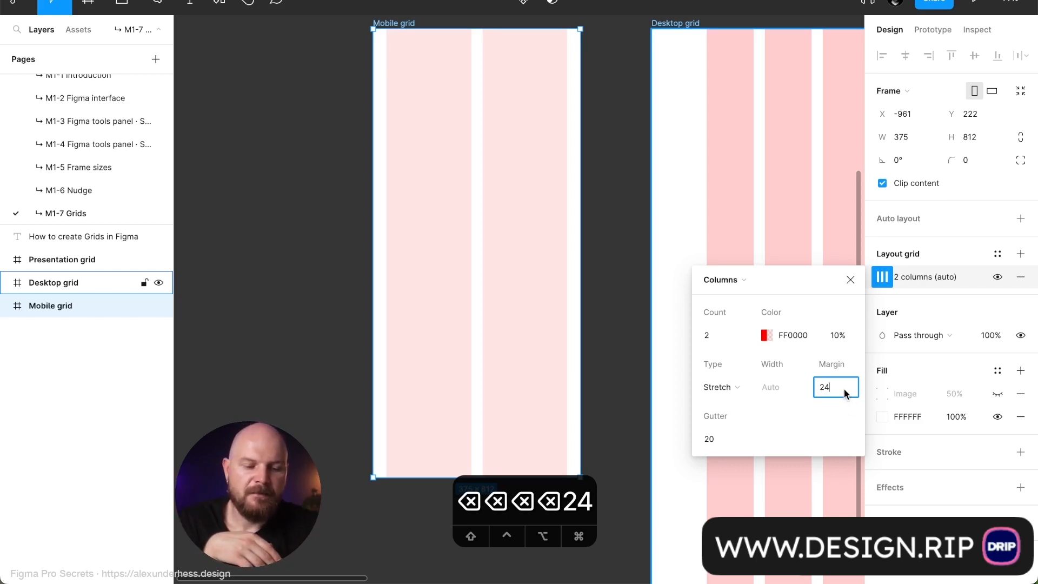
{"action": "key", "text": "Return"}
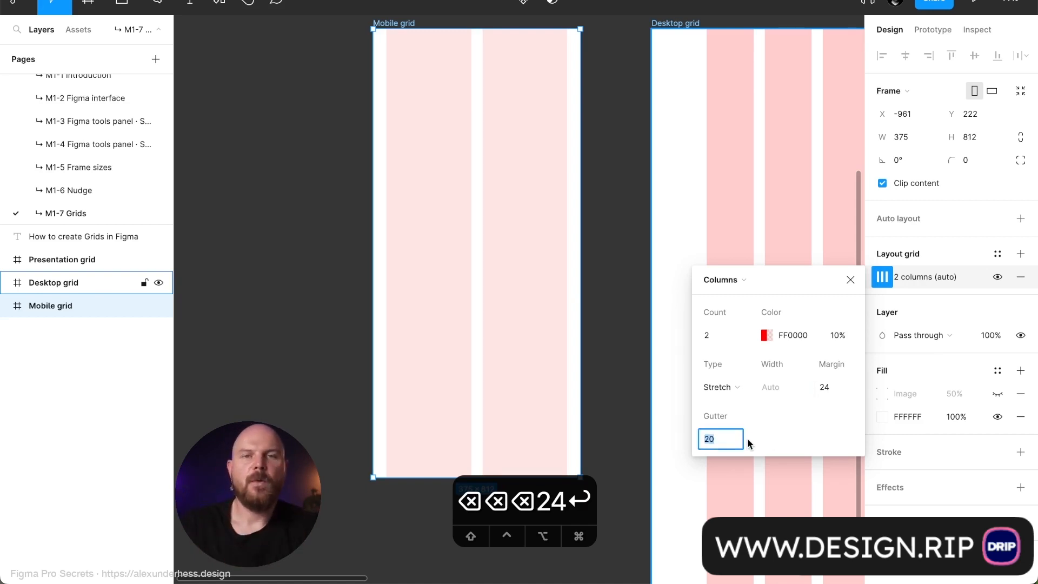
Enter the range 16-24 as the Mobile grid's gutter, then shorten it to 16 and apply it.
{"action": "type", "text": "16"}
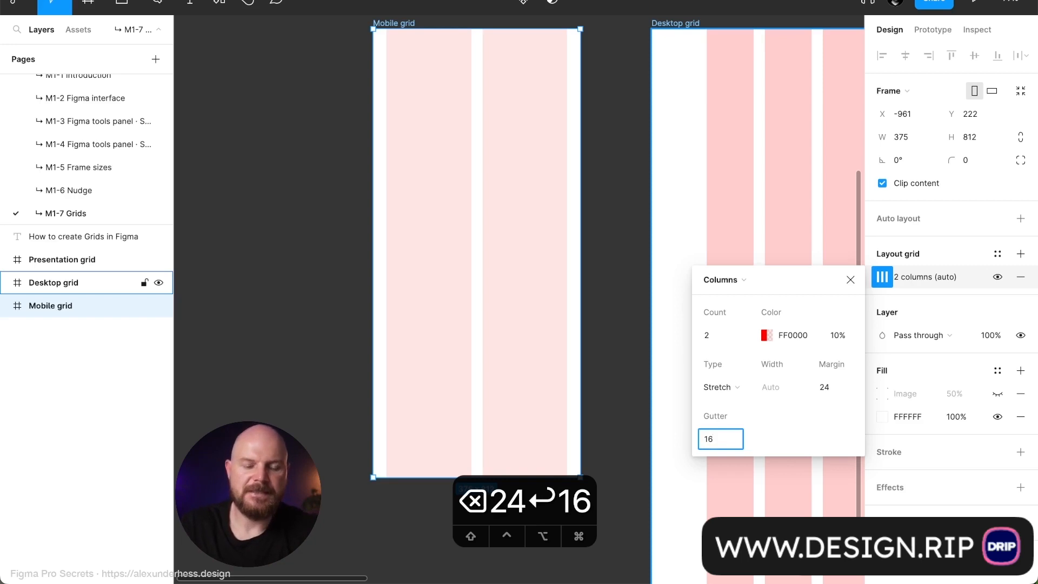
{"action": "type", "text": "-"}
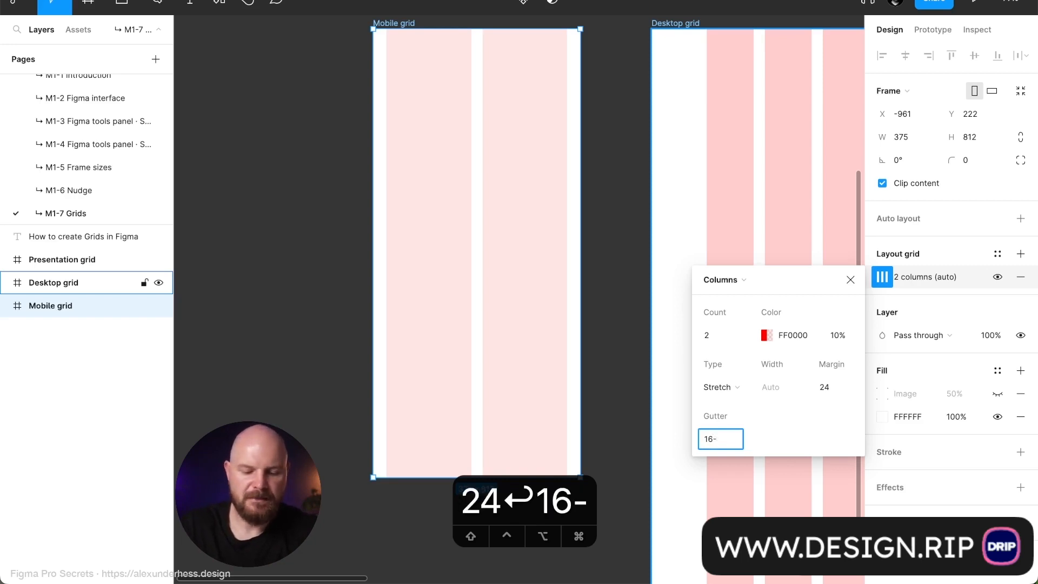
{"action": "type", "text": "24"}
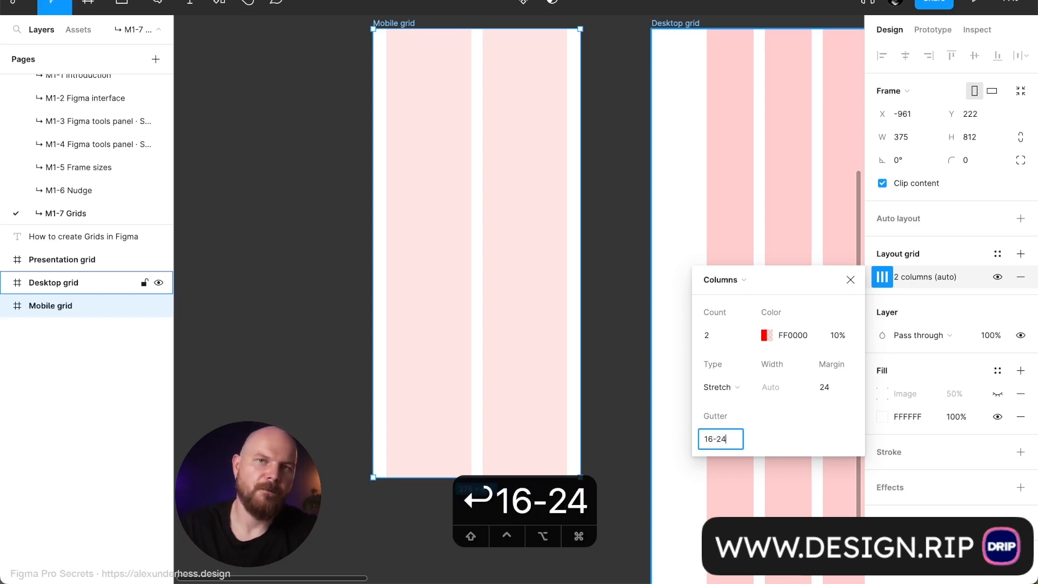
{"action": "key", "text": "BackSpace"}
{"action": "key", "text": "BackSpace"}
{"action": "key", "text": "BackSpace"}
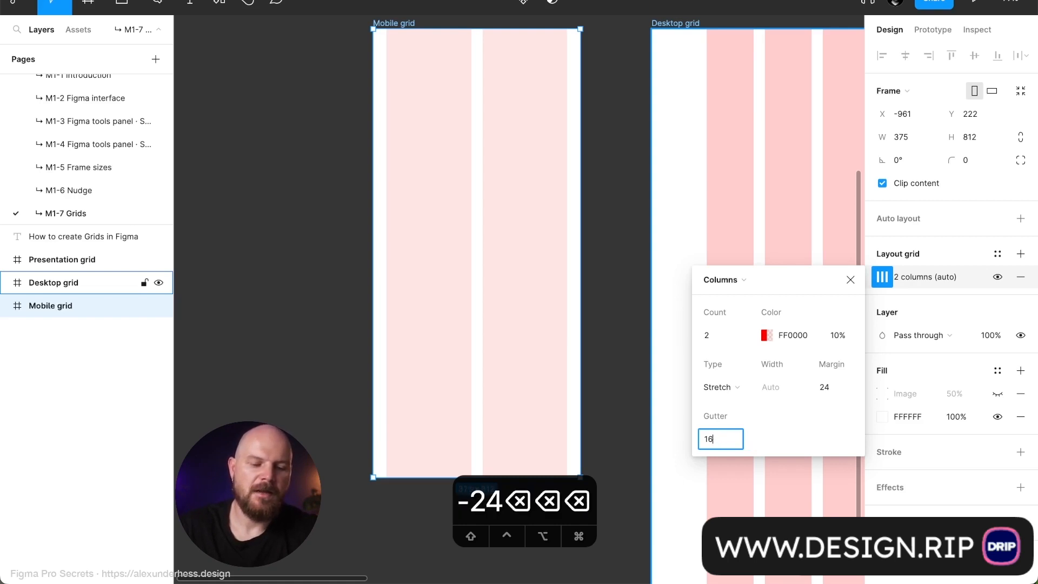
{"action": "key", "text": "Return"}
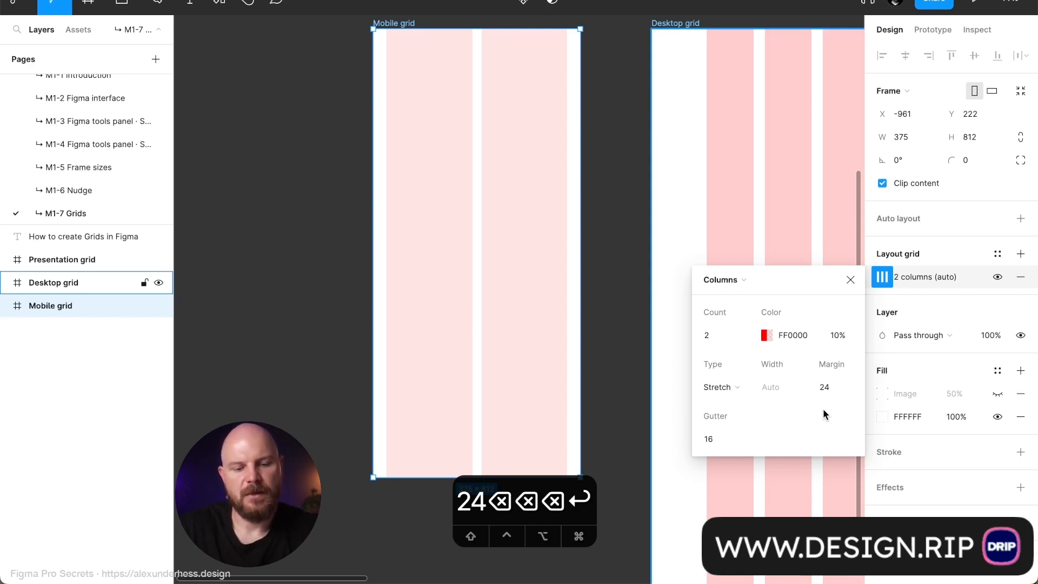
Switch the Mobile grid's column count to 4 and back to 2.
{"action": "left_click", "coordinate": [744, 339]}
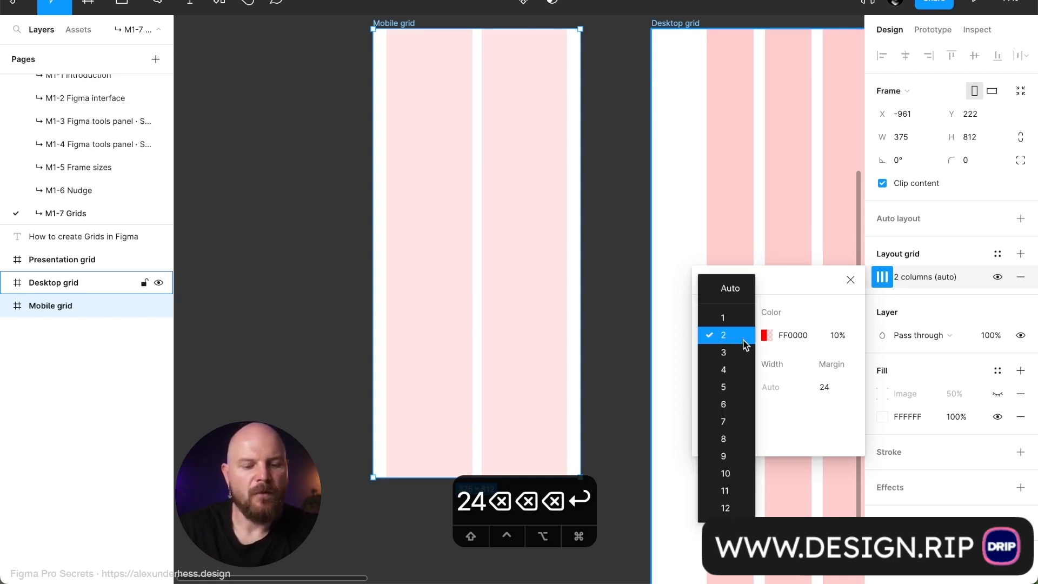
{"action": "left_click", "coordinate": [725, 369]}
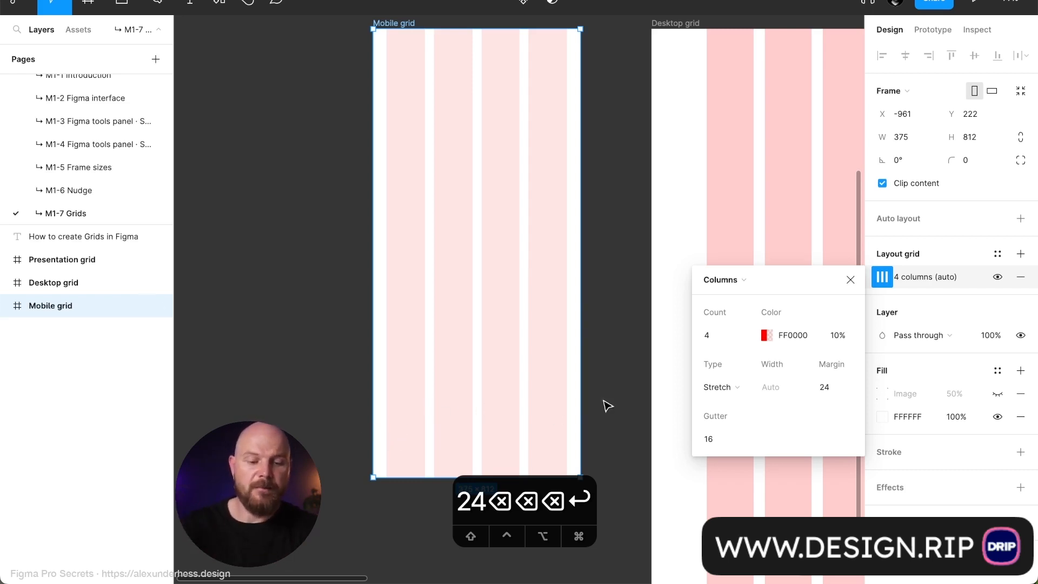
{"action": "left_click", "coordinate": [744, 336]}
{"action": "left_click", "coordinate": [739, 300]}
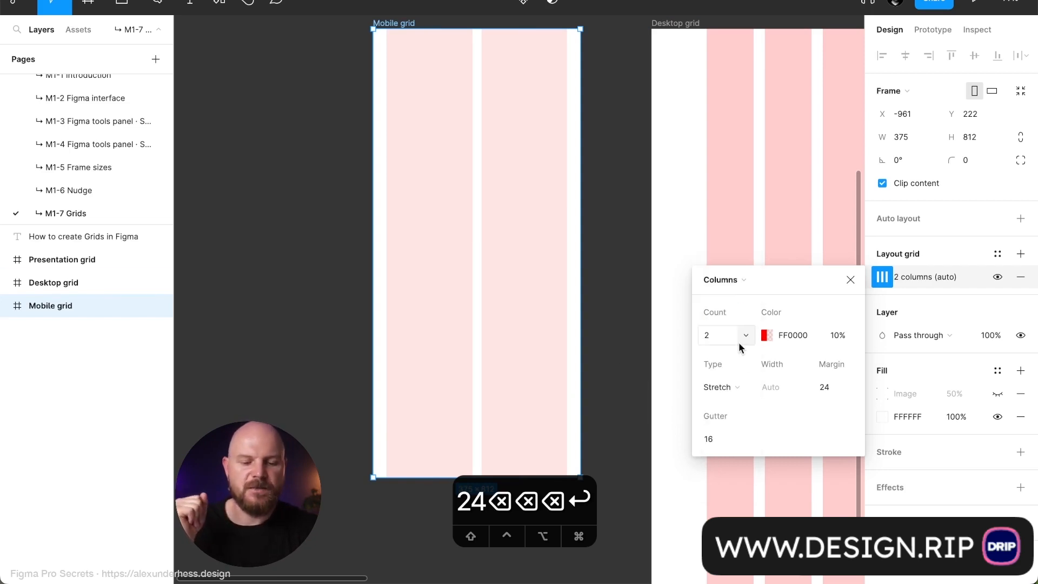
Try margins of 32, 16 and 0 on the Mobile grid's two columns.
{"action": "left_click", "coordinate": [840, 389]}
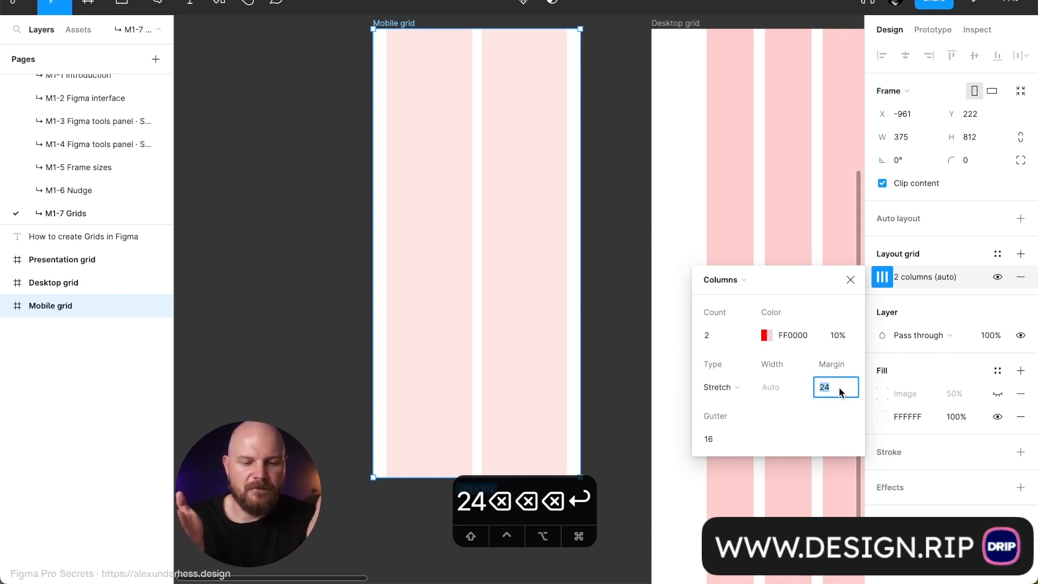
{"action": "type", "text": "32"}
{"action": "key", "text": "Return"}
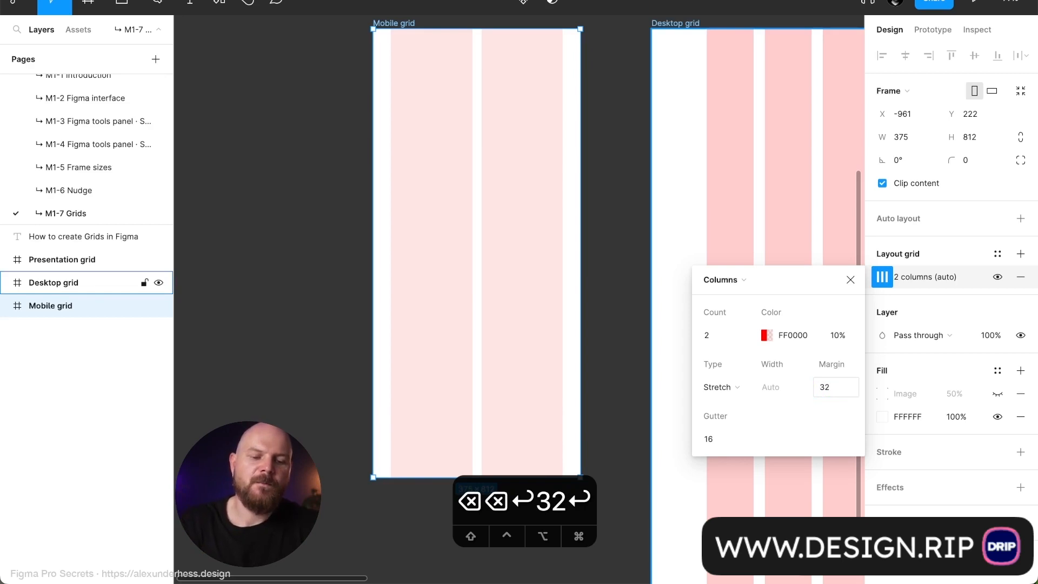
{"action": "left_click", "coordinate": [844, 388]}
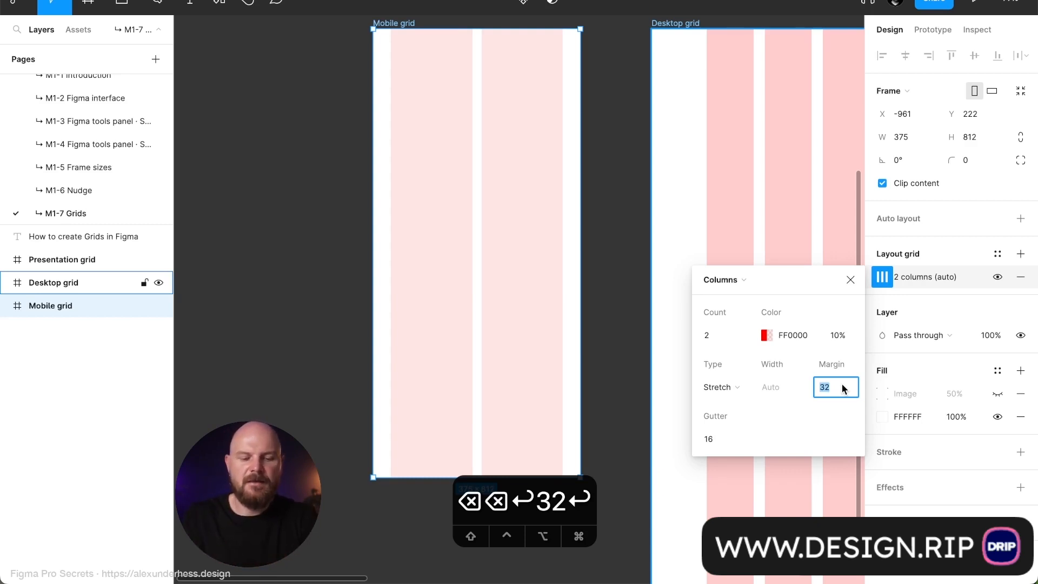
{"action": "type", "text": "16"}
{"action": "key", "text": "Return"}
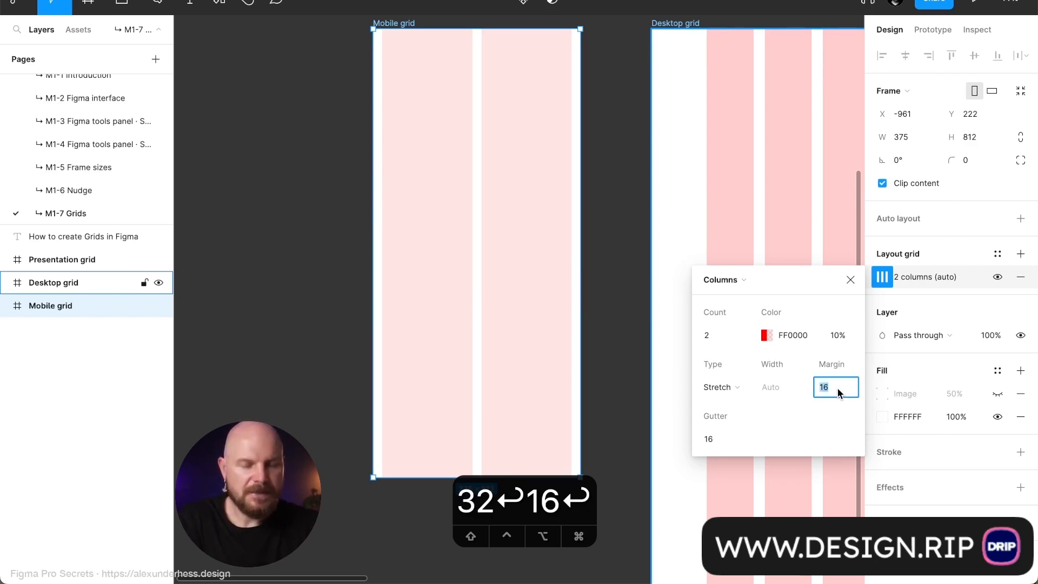
{"action": "type", "text": "0"}
{"action": "key", "text": "Return"}
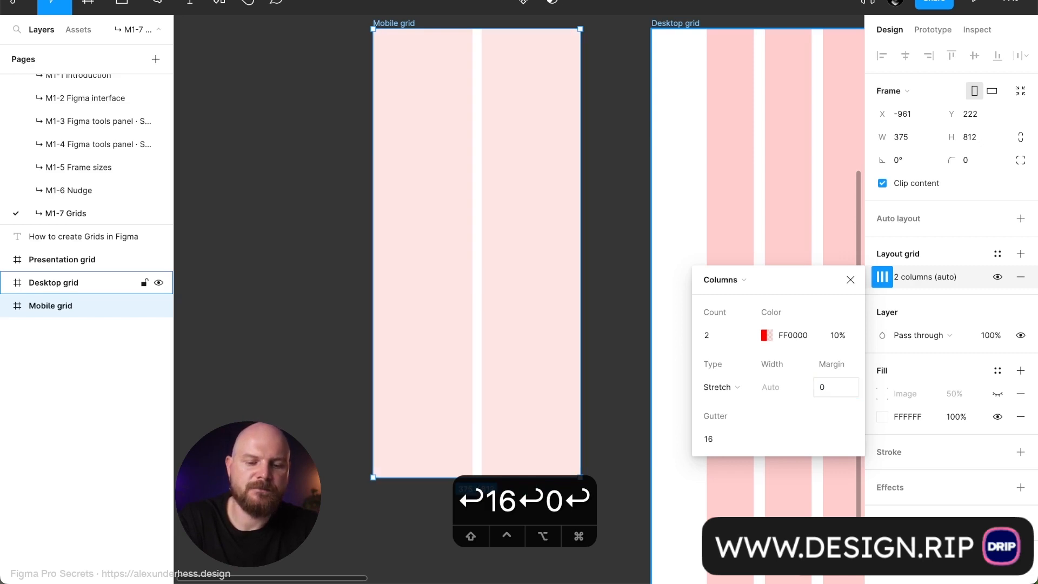
Set the Mobile grid's margin to 16 and close the grid settings.
{"action": "left_click", "coordinate": [839, 393]}
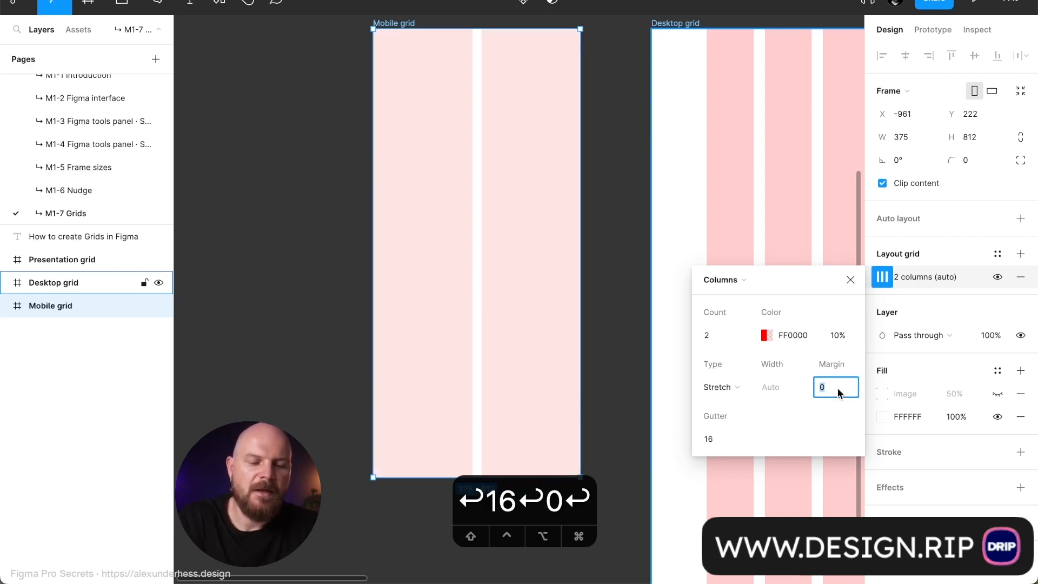
{"action": "type", "text": "16"}
{"action": "key", "text": "Return"}
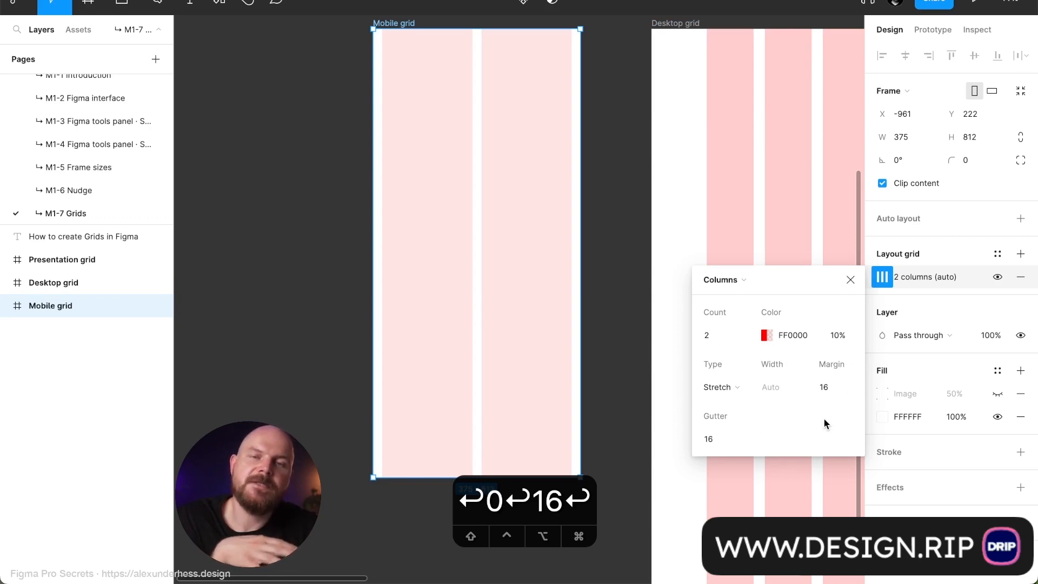
{"action": "left_click", "coordinate": [850, 280]}
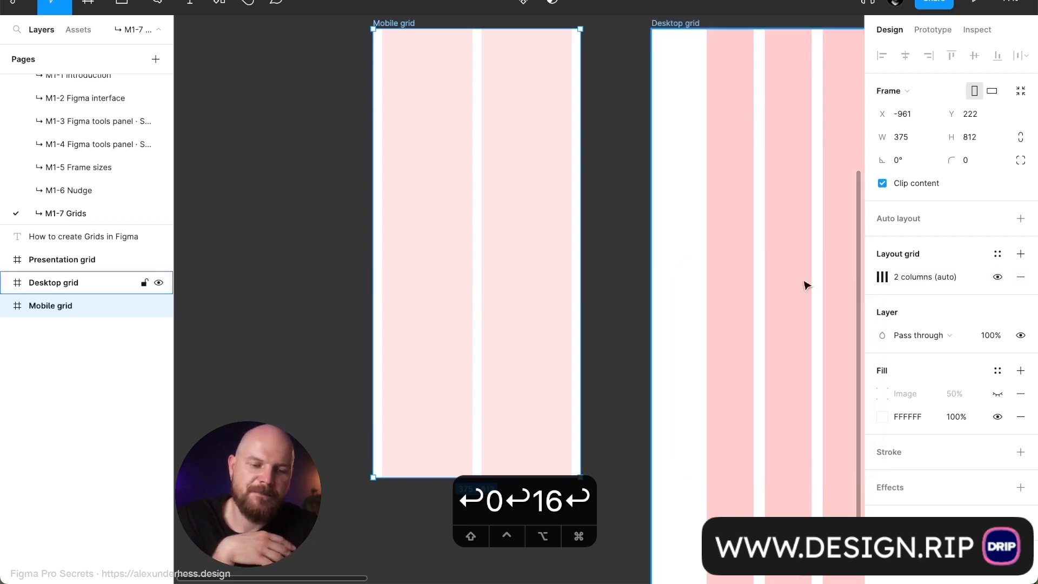
Add a layout grid to the Presentation grid frame and switch its type to columns.
{"action": "scroll", "coordinate": [598, 257], "scroll_direction": "right", "scroll_amount": 20}
{"action": "scroll", "coordinate": [598, 257], "scroll_direction": "down", "scroll_amount": 10}
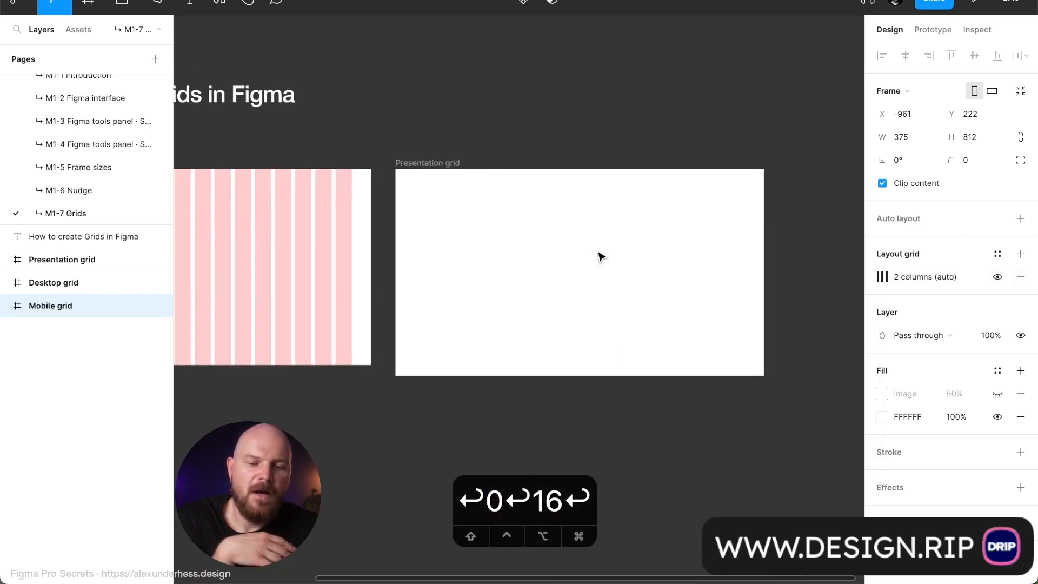
{"action": "scroll", "coordinate": [599, 255], "scroll_direction": "up", "scroll_amount": 4}
{"action": "left_click", "coordinate": [334, 122]}
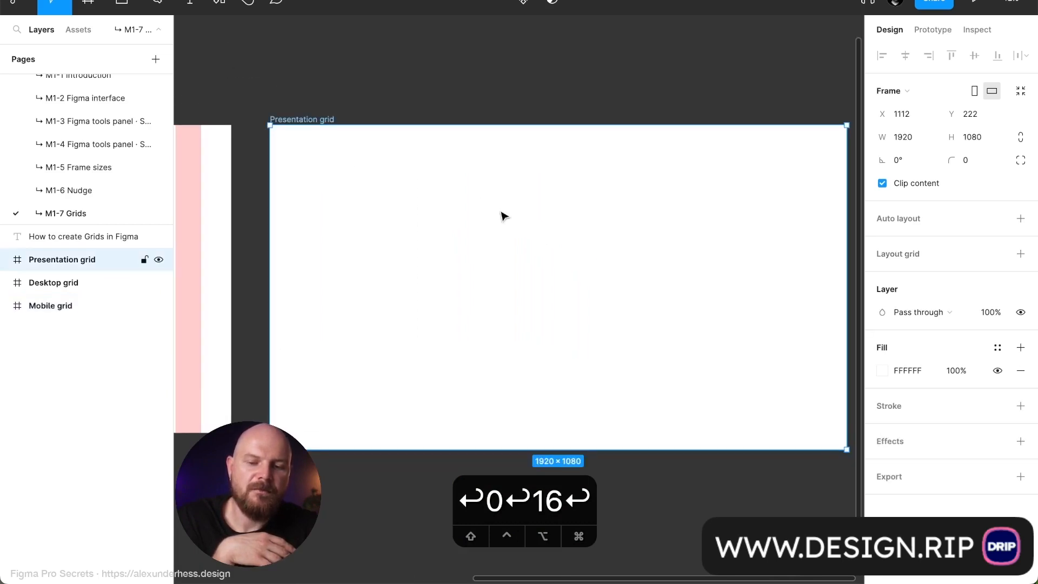
{"action": "scroll", "coordinate": [503, 216], "scroll_direction": "right", "scroll_amount": 2}
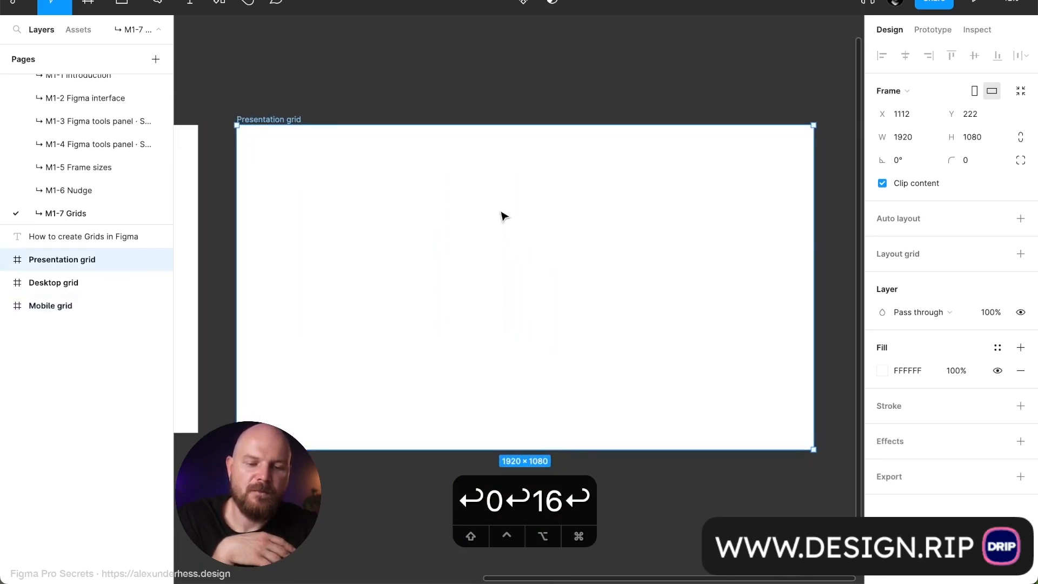
{"action": "left_click", "coordinate": [1021, 254]}
{"action": "left_click", "coordinate": [882, 277]}
{"action": "left_click", "coordinate": [753, 286]}
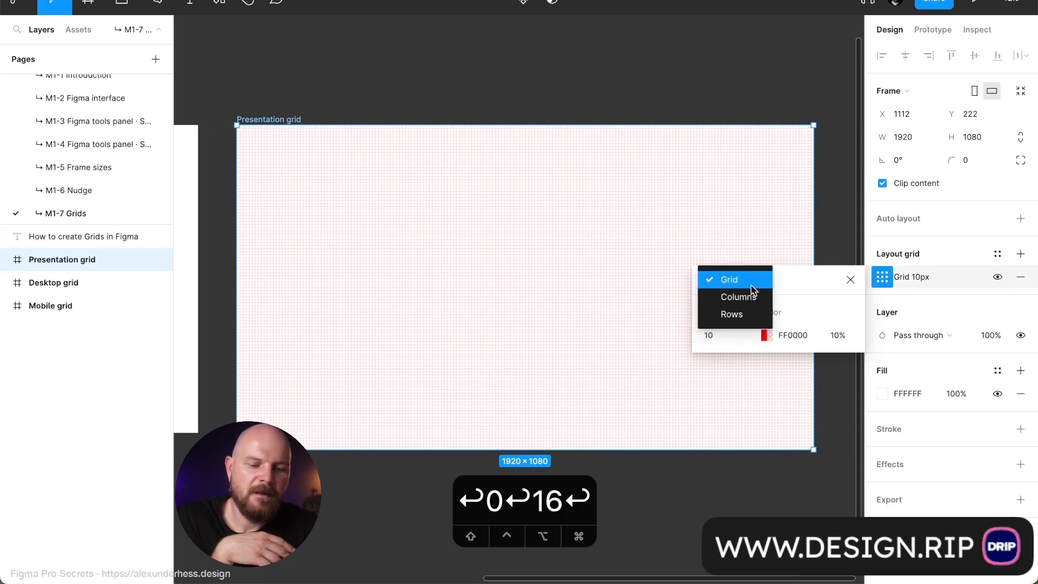
{"action": "left_click", "coordinate": [751, 297]}
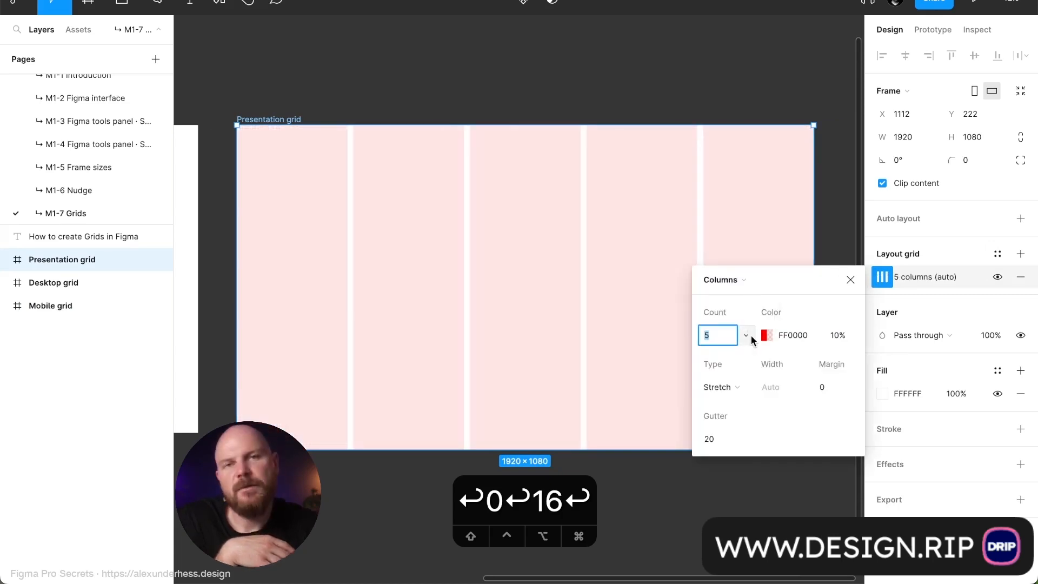
Set the Presentation grid's column count to 8, try 7, and return it to 8.
{"action": "left_click", "coordinate": [751, 336]}
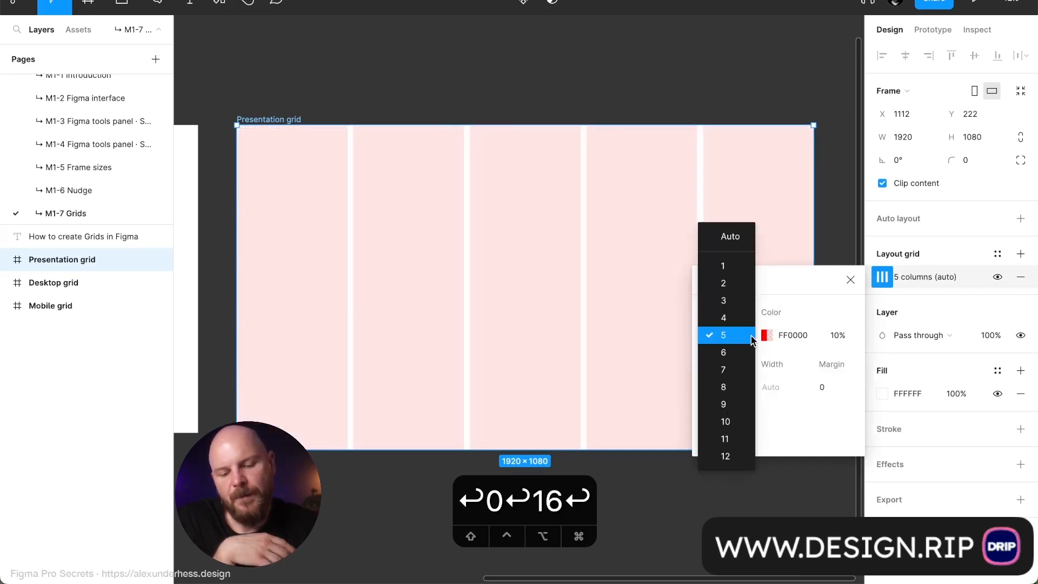
{"action": "left_click", "coordinate": [740, 388]}
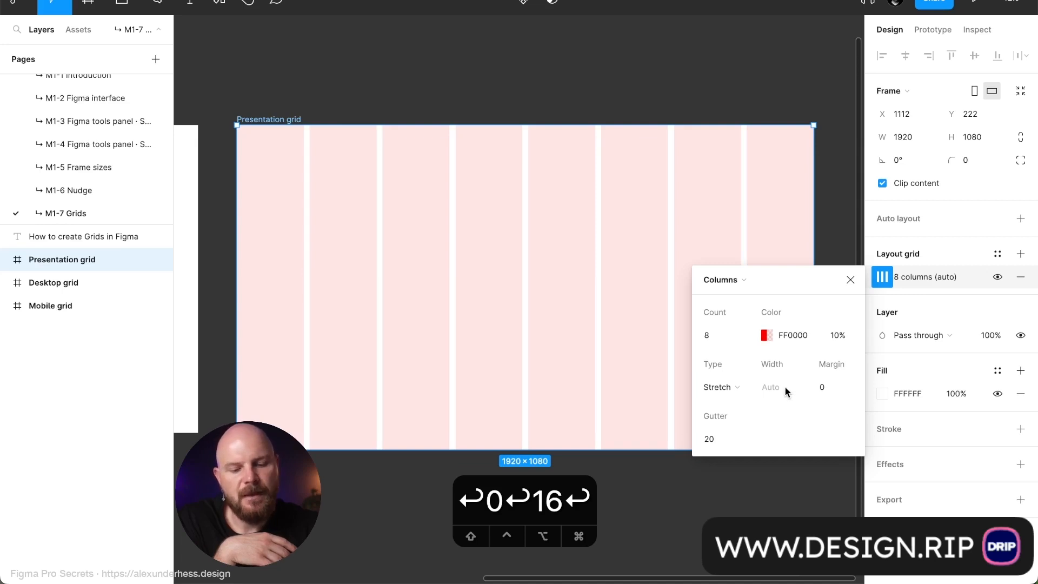
{"action": "left_click", "coordinate": [741, 334]}
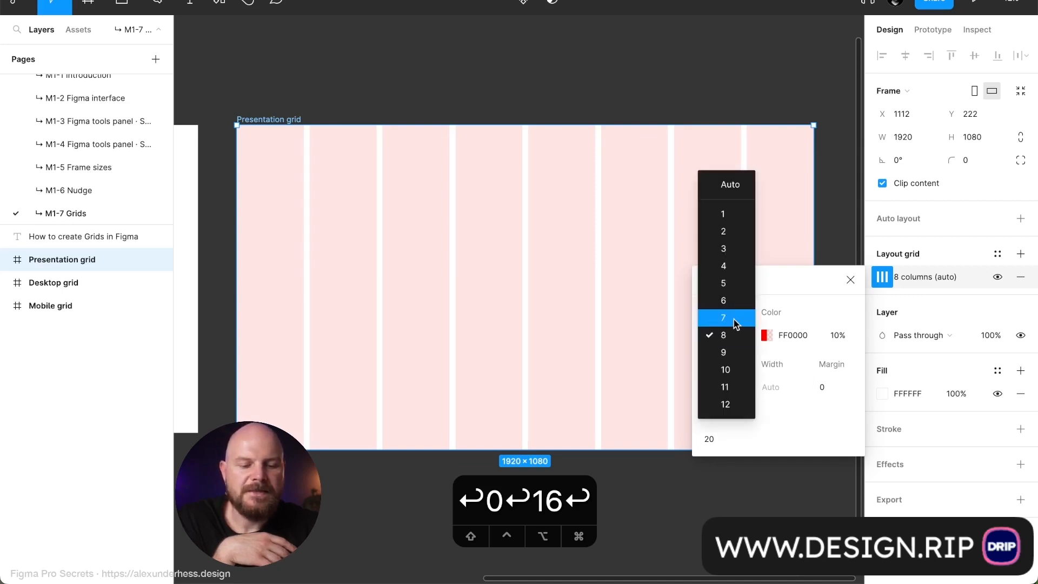
{"action": "left_click", "coordinate": [738, 318]}
{"action": "left_click", "coordinate": [747, 343]}
{"action": "left_click", "coordinate": [745, 352]}
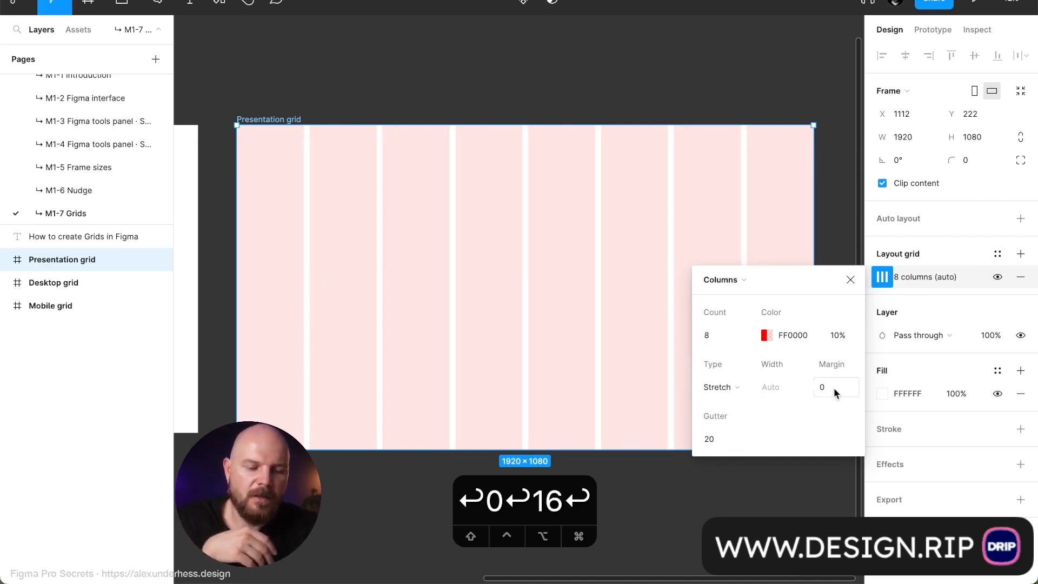
Set the Presentation grid's margin to 120 and its gutter to 0.
{"action": "left_click", "coordinate": [826, 383]}
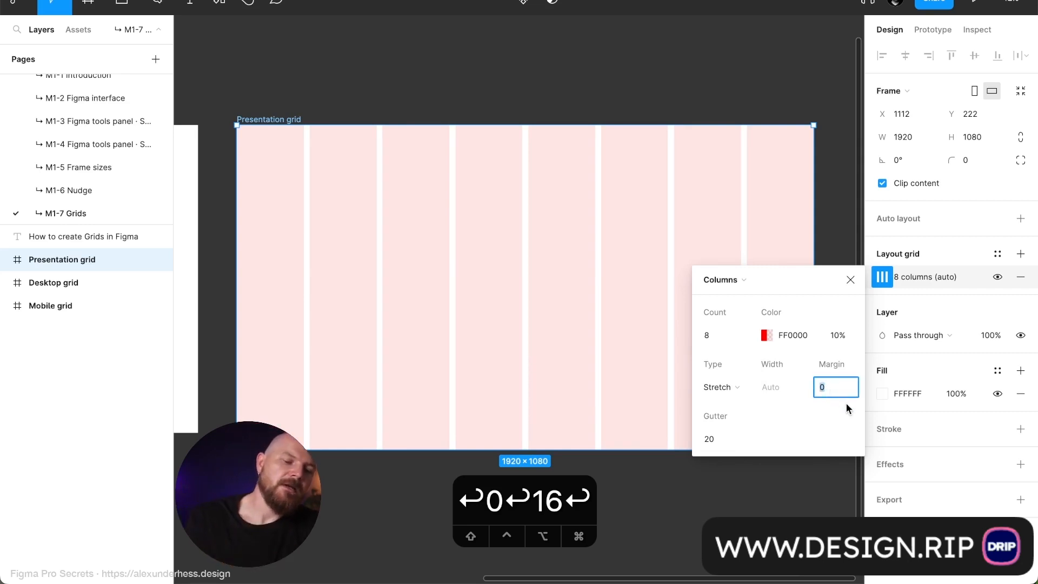
{"action": "type", "text": "1"}
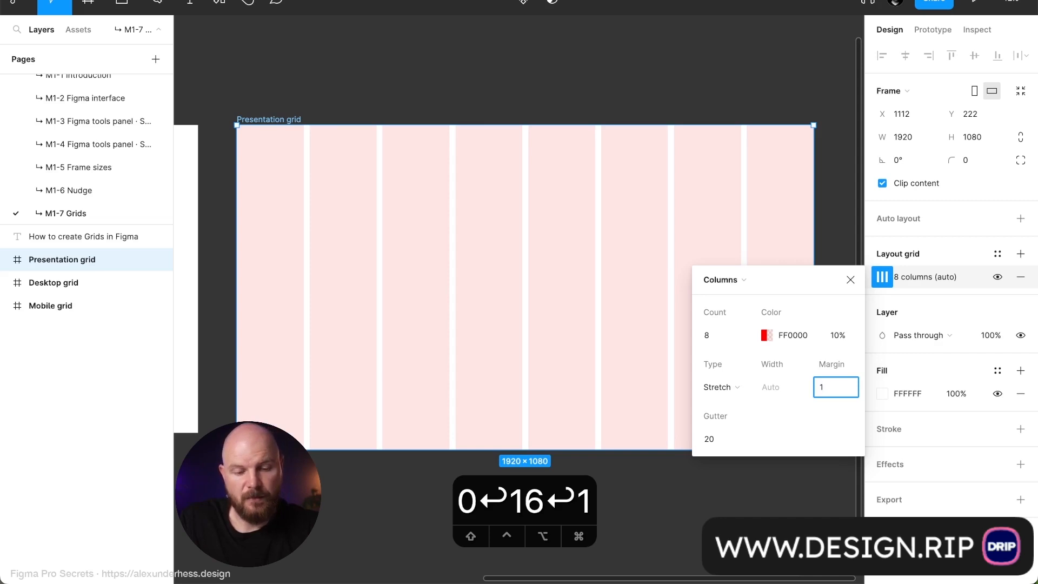
{"action": "type", "text": "20"}
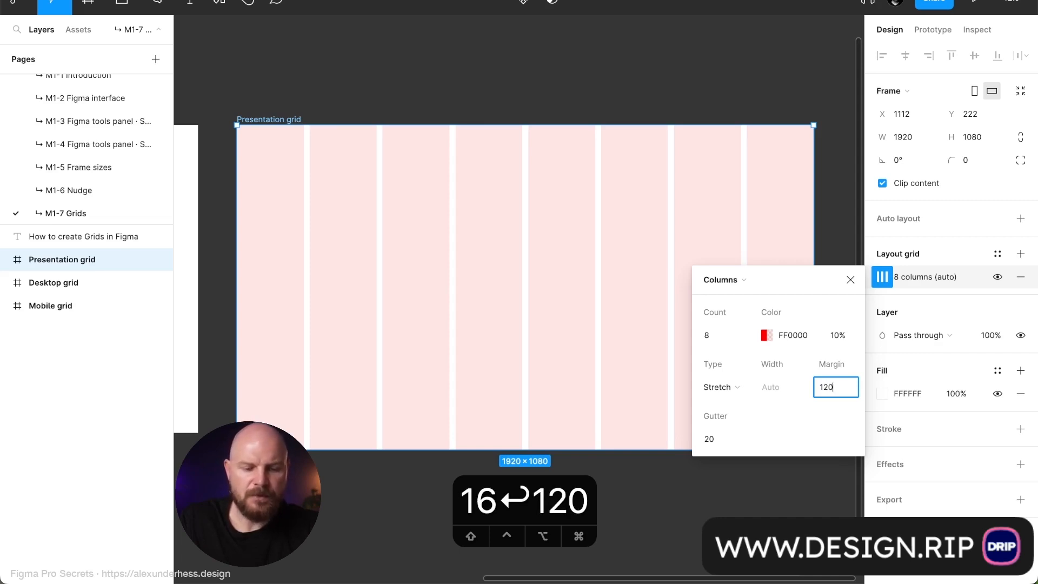
{"action": "key", "text": "Return"}
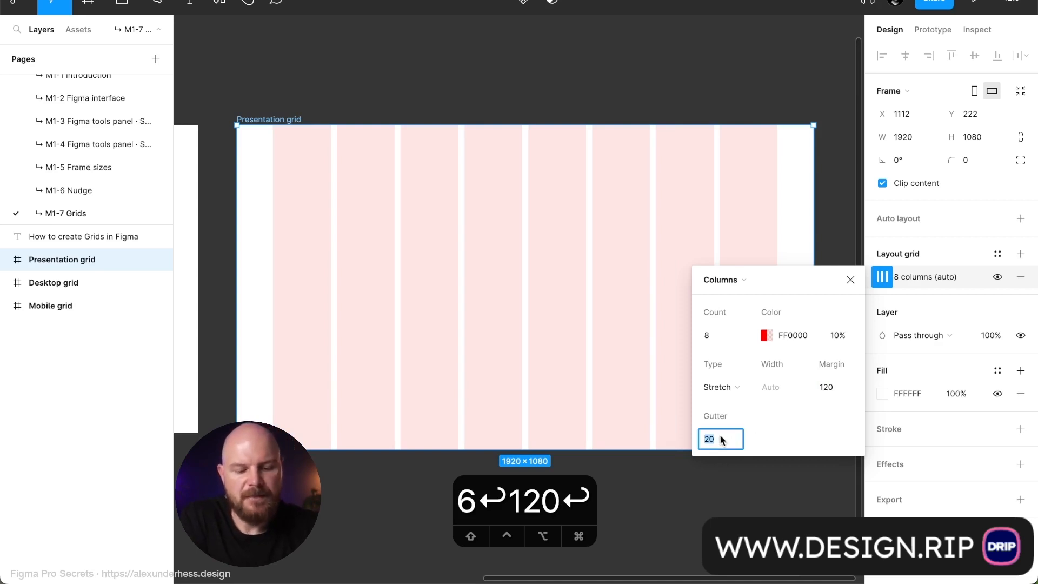
{"action": "type", "text": "0"}
{"action": "key", "text": "Return"}
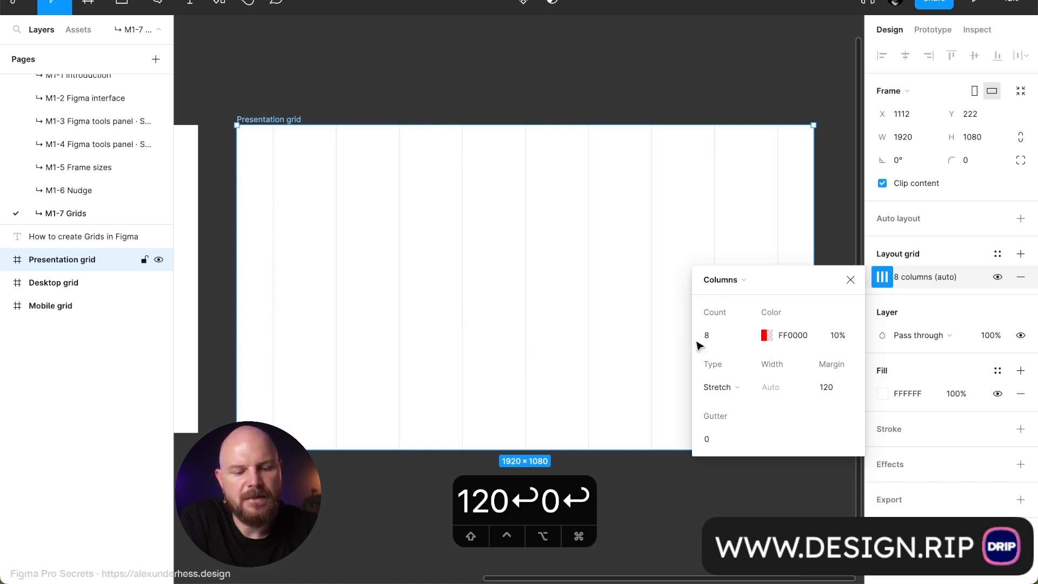
Set the opacity of the Presentation grid's column color to 30% and close the grid settings.
{"action": "left_click", "coordinate": [838, 336]}
{"action": "type", "text": "30"}
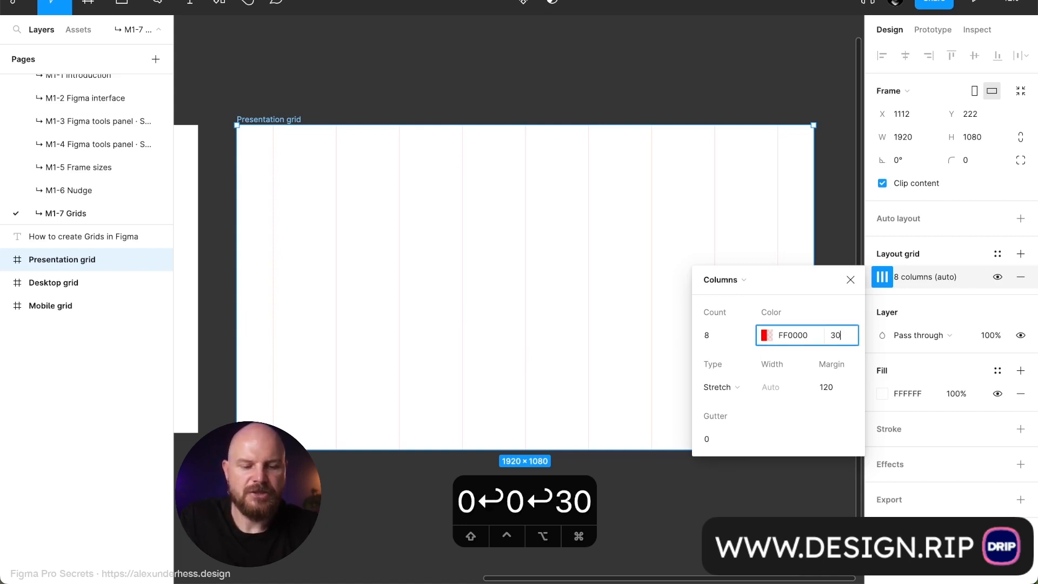
{"action": "key", "text": "Return"}
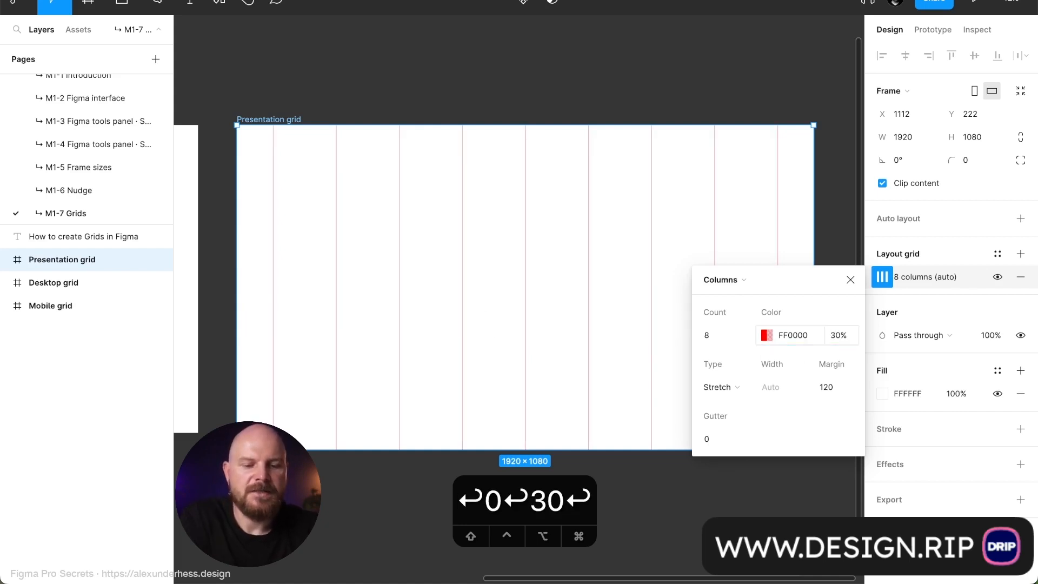
{"action": "left_click", "coordinate": [850, 280]}
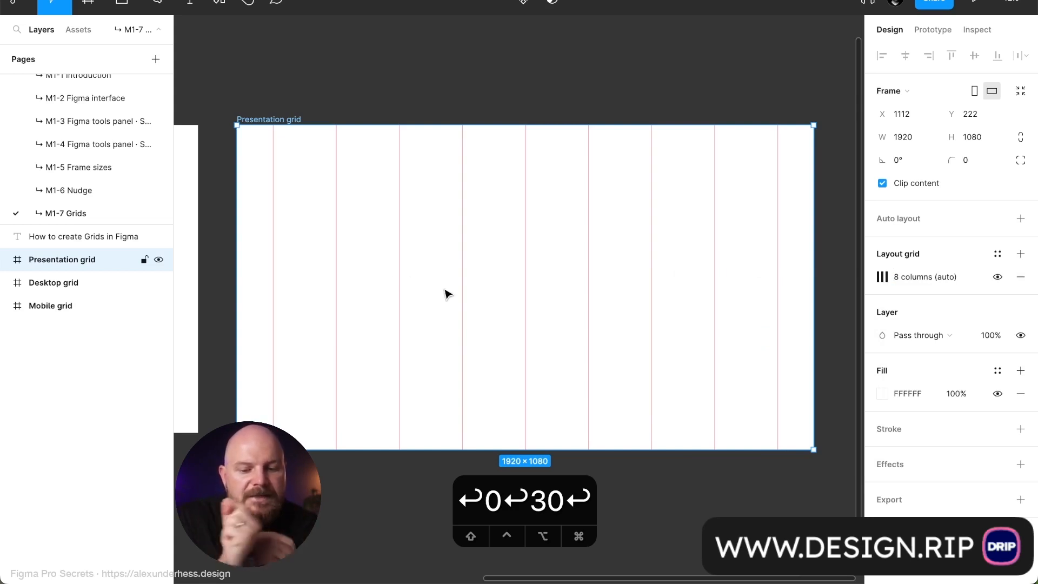
Draw a rectangle four columns wide in the Presentation grid and fit it over the last four columns at 840 × 1080.
{"action": "key", "text": "r"}
{"action": "mouse_move", "coordinate": [275, 267]}
{"action": "left_mouse_down"}
{"action": "mouse_move", "coordinate": [414, 322]}
{"action": "mouse_move", "coordinate": [524, 330]}
{"action": "left_mouse_up"}
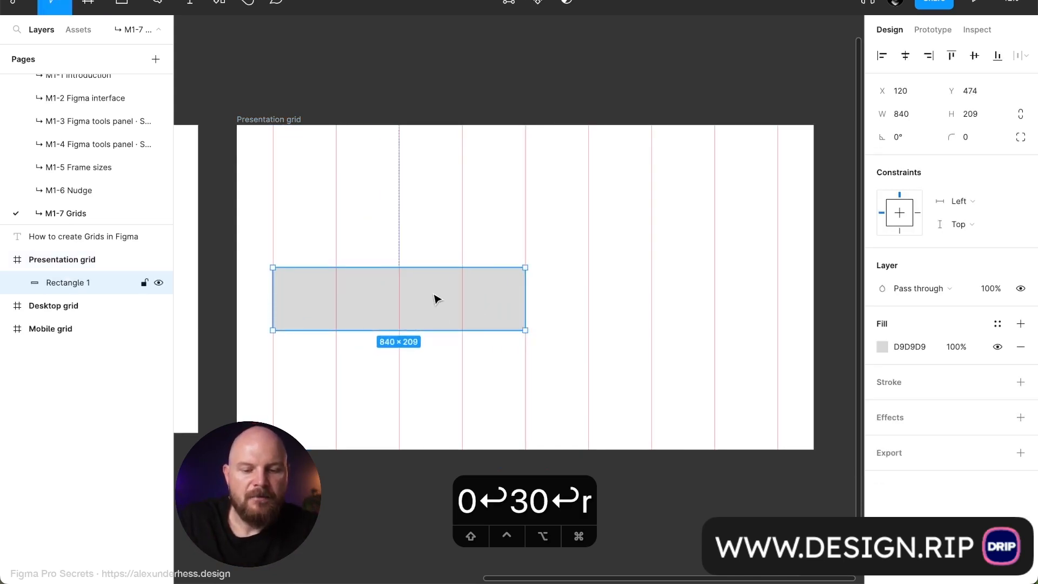
{"action": "left_click_drag", "start_coordinate": [436, 297], "coordinate": [698, 451]}
{"action": "left_click_drag", "start_coordinate": [683, 265], "coordinate": [675, 125]}
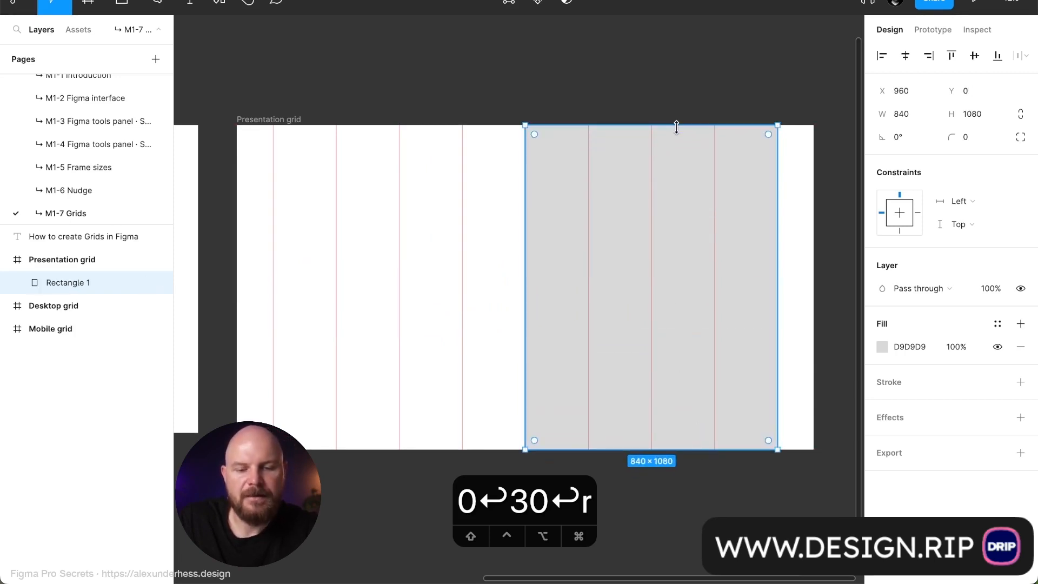
Undo the rectangle in the Presentation grid frame and the grid color's opacity change.
{"action": "left_click", "coordinate": [520, 92]}
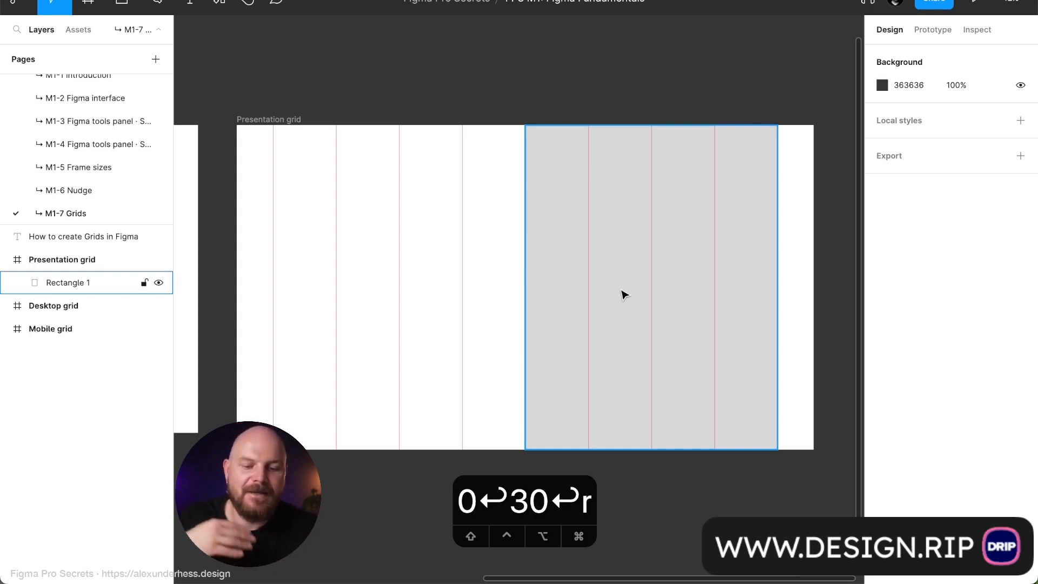
{"action": "left_click", "coordinate": [627, 327]}
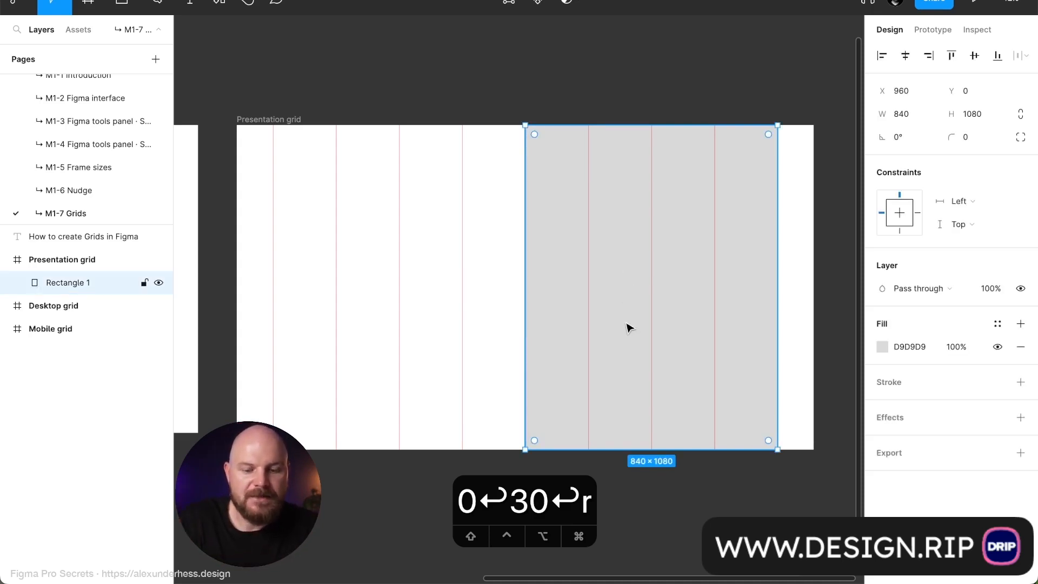
{"action": "key", "text": "super+z"}
{"action": "key", "text": "super+z"}
{"action": "key", "text": "super+z"}
{"action": "key", "text": "super+z"}
{"action": "key", "text": "super+z"}
{"action": "key", "text": "super+z"}
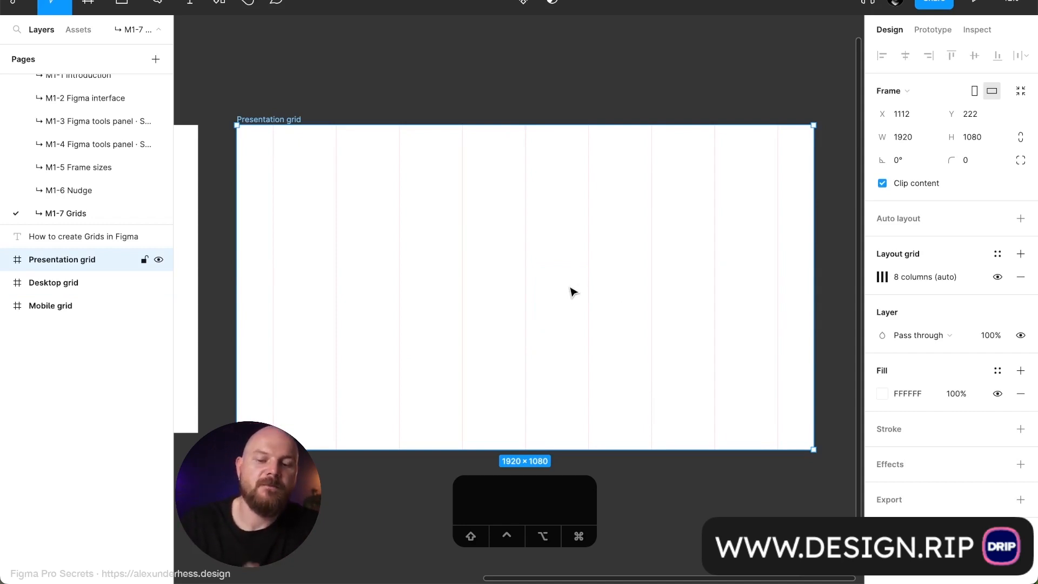
Set the Presentation grid's color opacity to 30% and its column count to 7, then close the grid settings.
{"action": "left_click", "coordinate": [881, 277]}
{"action": "left_click", "coordinate": [840, 333]}
{"action": "type", "text": "30"}
{"action": "key", "text": "Return"}
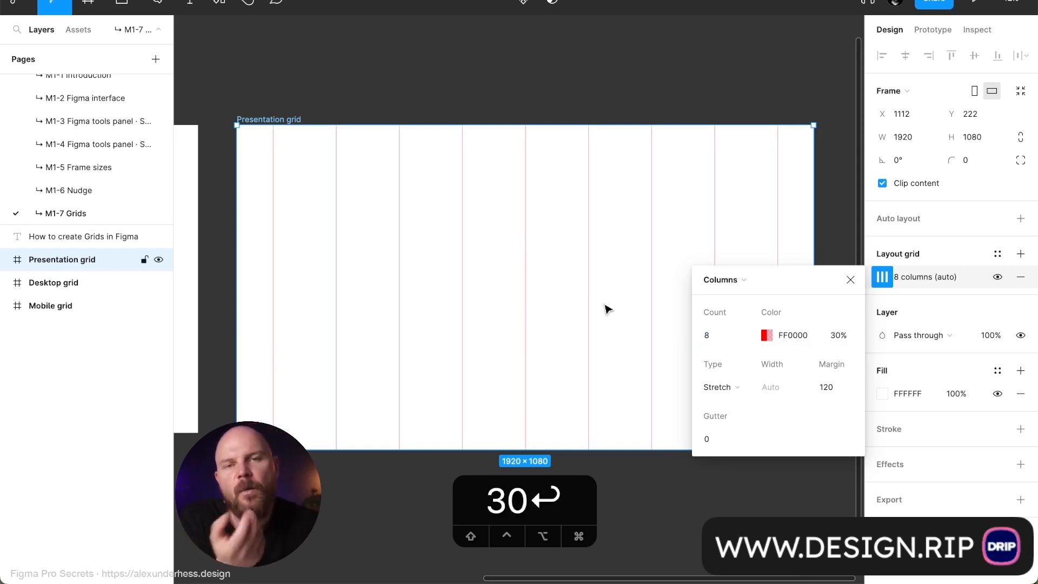
{"action": "left_click", "coordinate": [747, 336]}
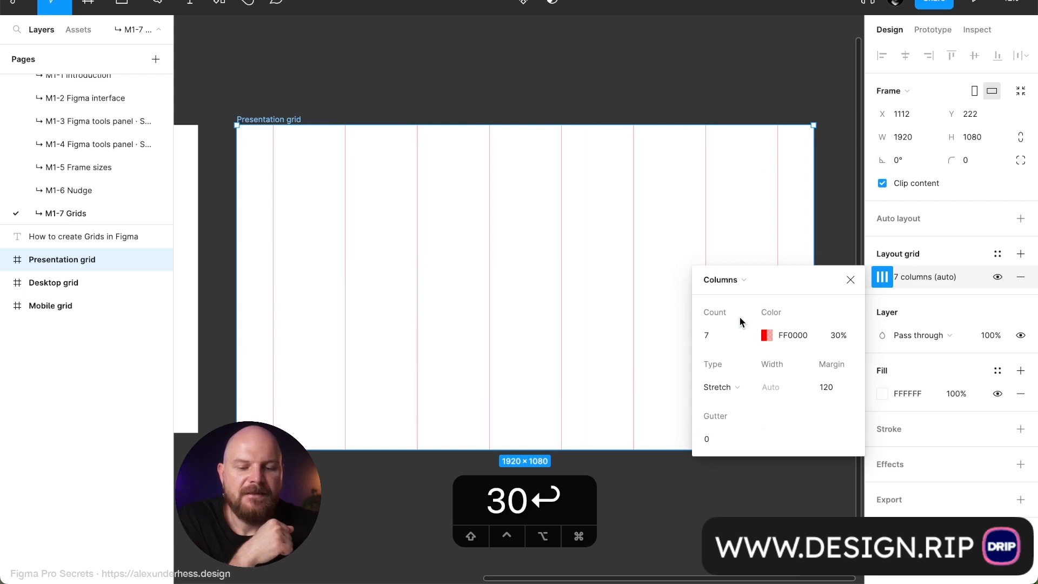
{"action": "left_click", "coordinate": [858, 291]}
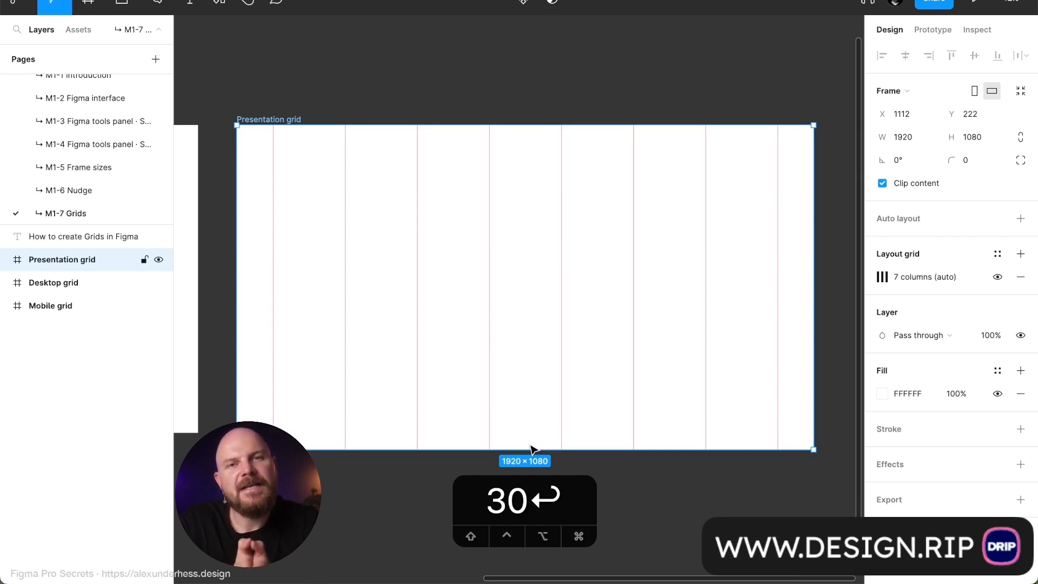
Draw a rectangle about 721 × 1074 over the last three columns of the Presentation grid and deselect it.
{"action": "key", "text": "r"}
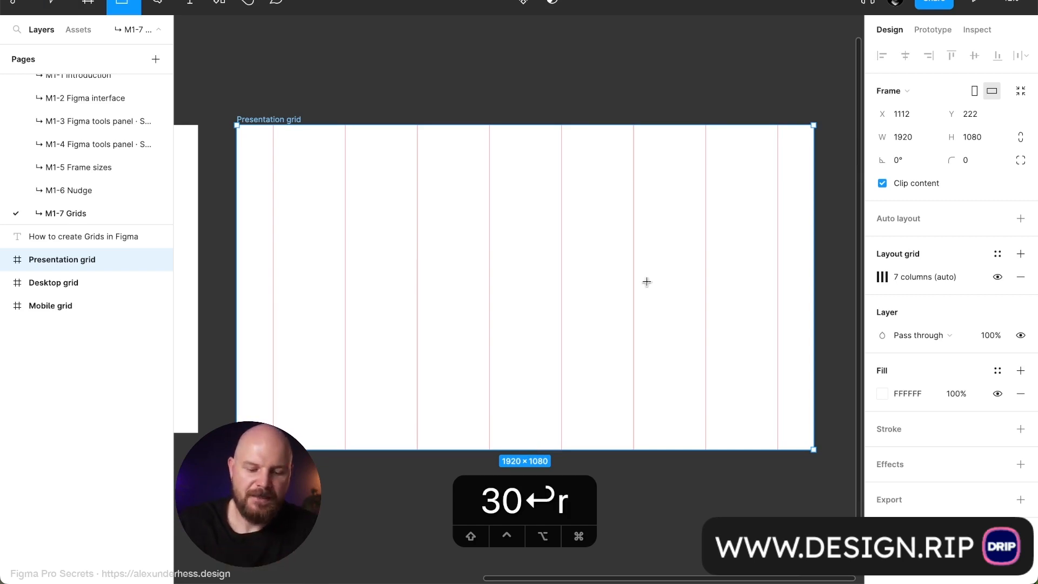
{"action": "left_click_drag", "start_coordinate": [561, 127], "coordinate": [779, 452]}
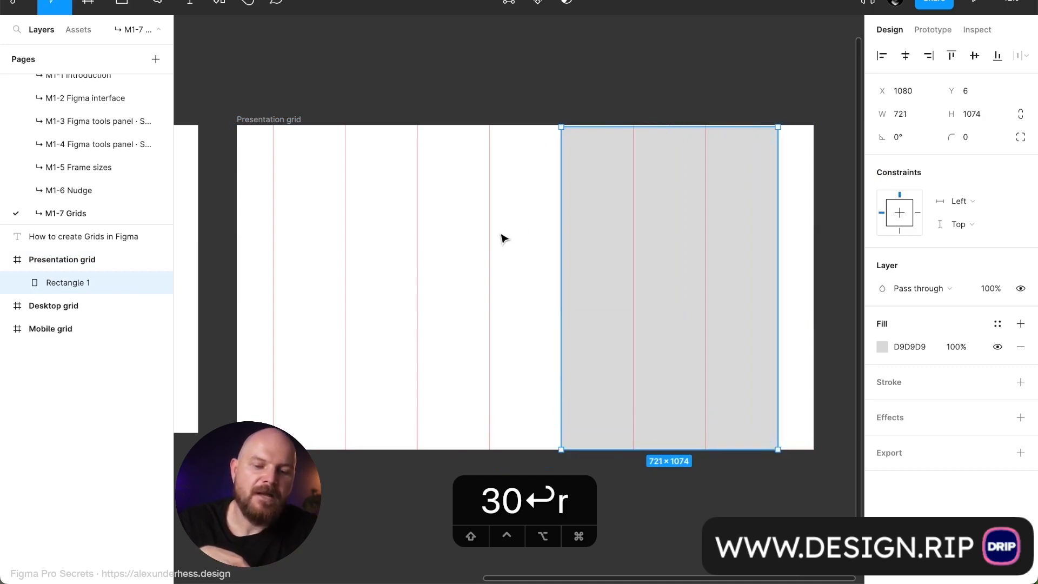
{"action": "left_click", "coordinate": [400, 232]}
Draw a wide rectangle across the first four columns, then duplicate it below and make the copy narrower and shorter.
{"action": "key", "text": "r"}
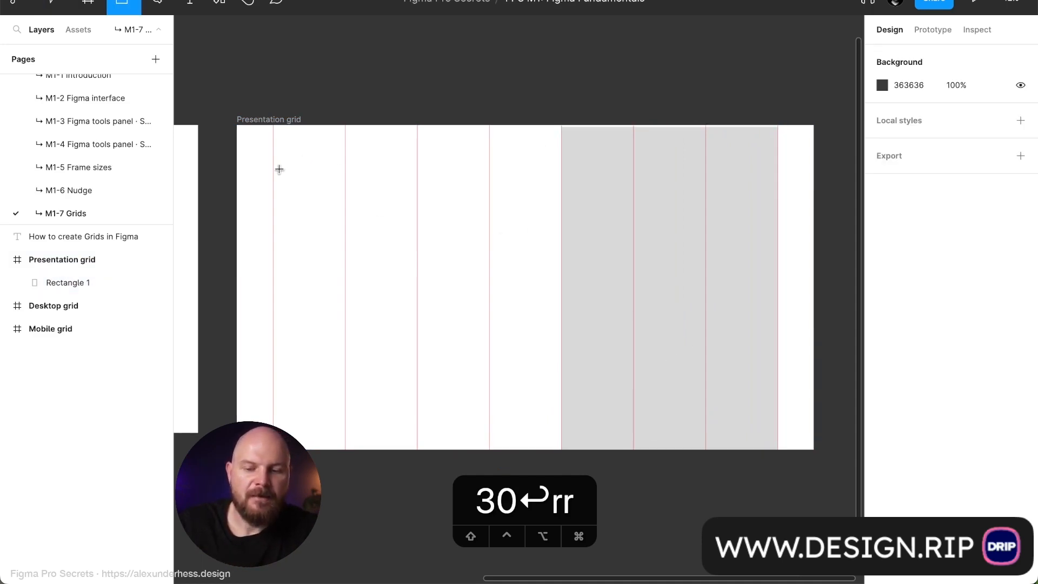
{"action": "mouse_move", "coordinate": [274, 171]}
{"action": "left_mouse_down"}
{"action": "mouse_move", "coordinate": [352, 211]}
{"action": "mouse_move", "coordinate": [482, 238]}
{"action": "mouse_move", "coordinate": [549, 232]}
{"action": "left_mouse_up"}
{"action": "left_click_drag", "start_coordinate": [493, 206], "coordinate": [496, 279]}
{"action": "left_click_drag", "start_coordinate": [545, 303], "coordinate": [499, 273]}
{"action": "key", "text": "Escape"}
Hide and show the layout grids again, then inspect the margin in the Presentation grid's column settings.
{"action": "key", "text": "ctrl+g"}
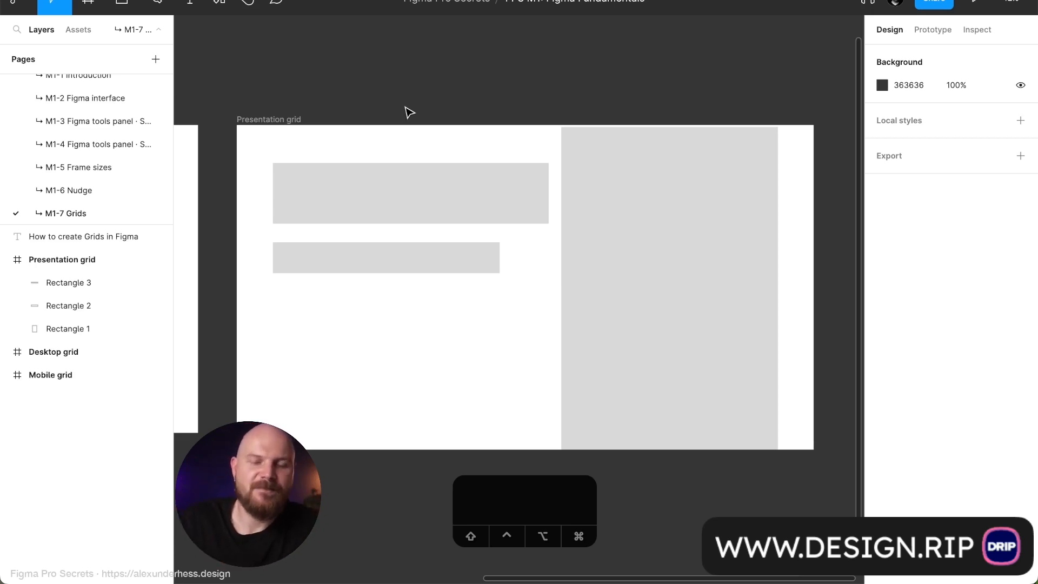
{"action": "key", "text": "ctrl+g"}
{"action": "left_click", "coordinate": [281, 119]}
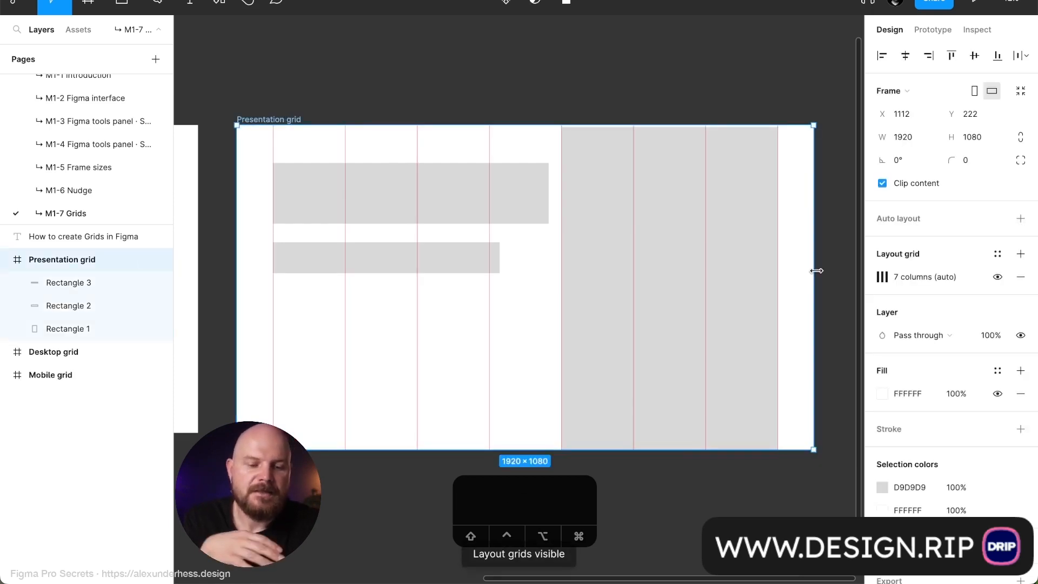
{"action": "left_click", "coordinate": [883, 277]}
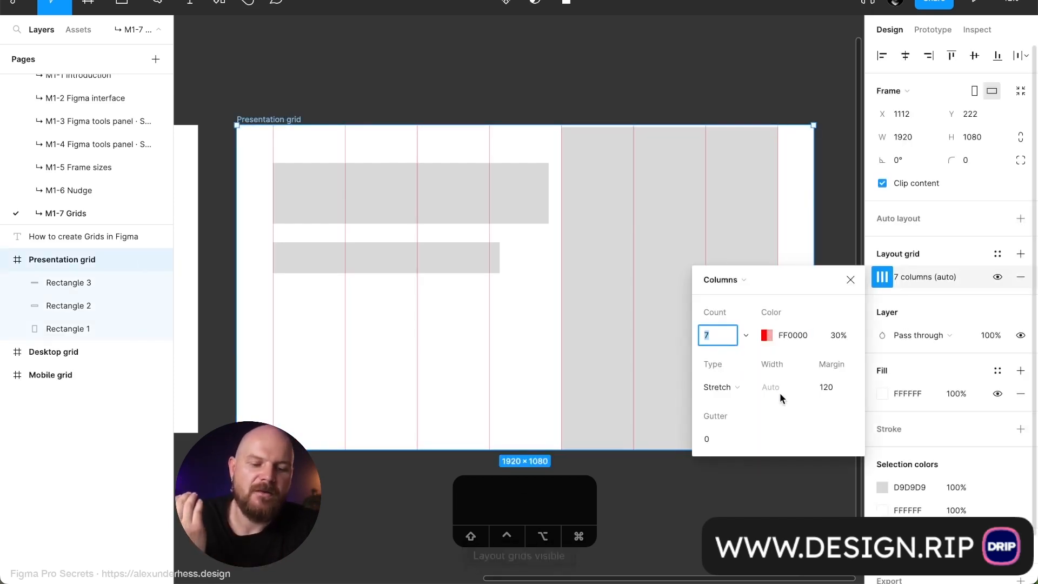
{"action": "left_click", "coordinate": [838, 387]}
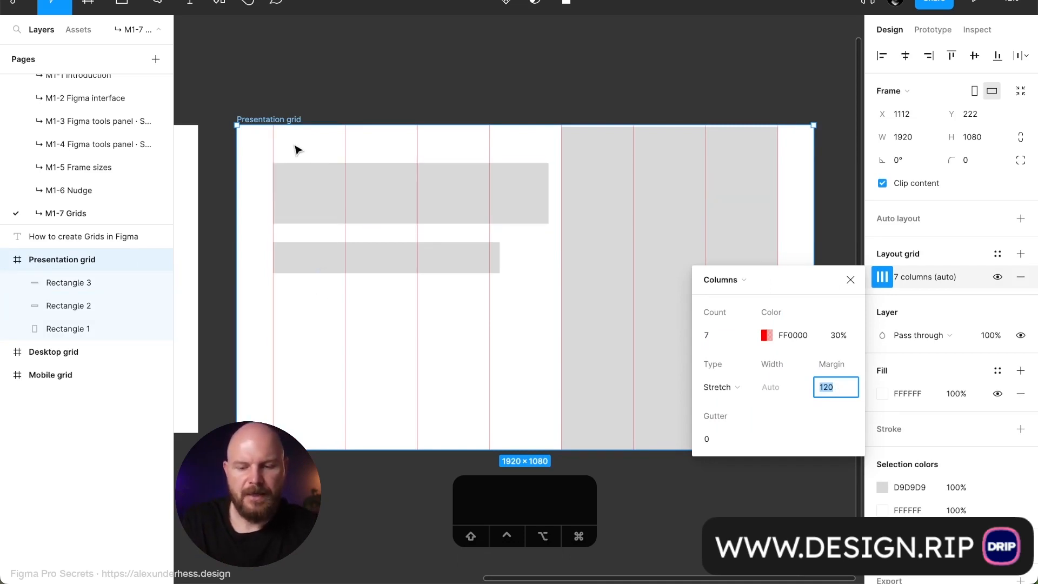
Add the text "Figma Pro Secrets" at the first column line above the wide rectangle, with a font size of 20.
{"action": "type", "text": "t"}
{"action": "left_click", "coordinate": [833, 256]}
{"action": "key", "text": "t"}
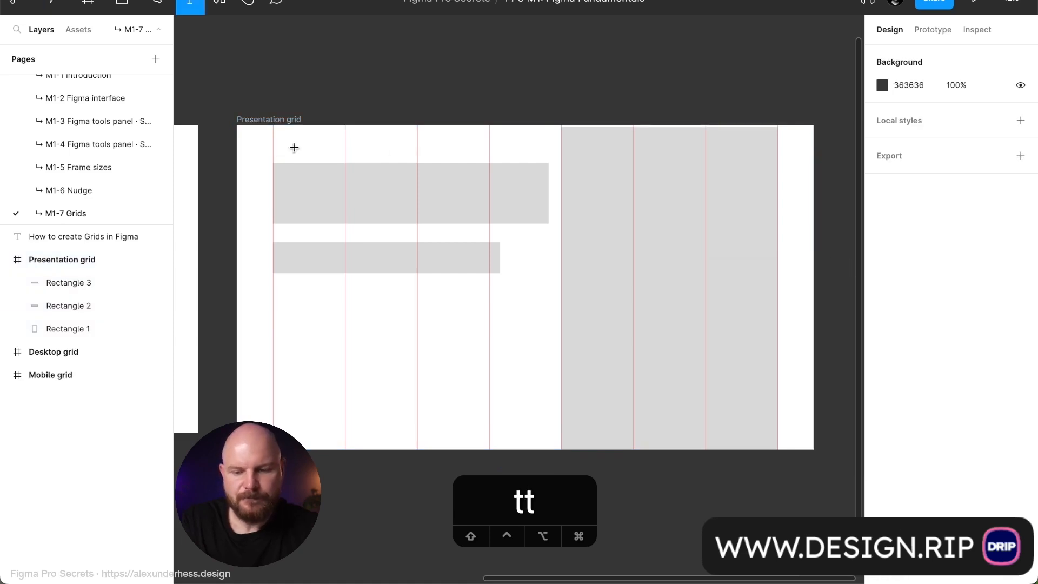
{"action": "left_click", "coordinate": [275, 144]}
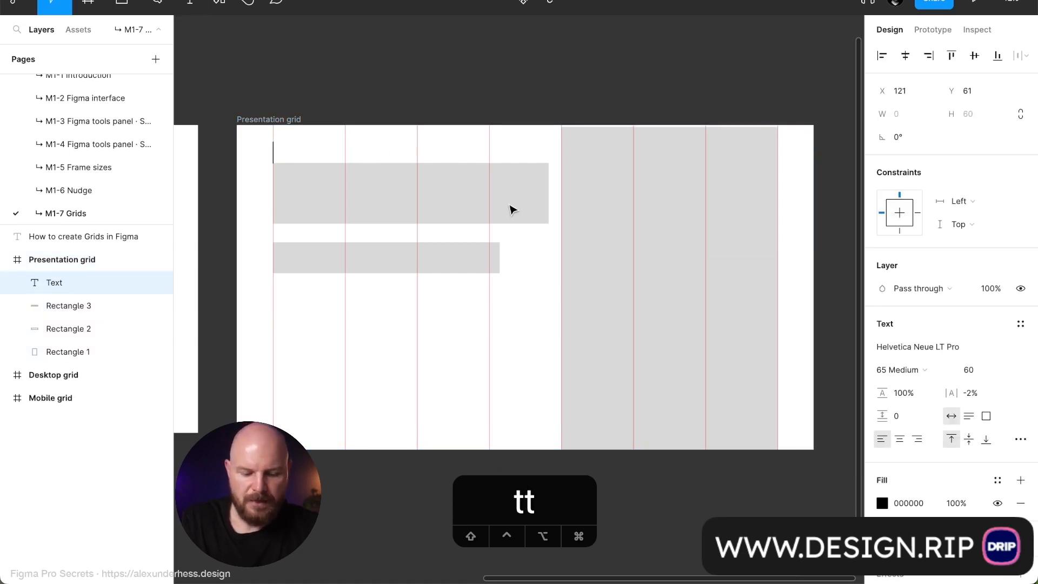
{"action": "type", "text": "Fi"}
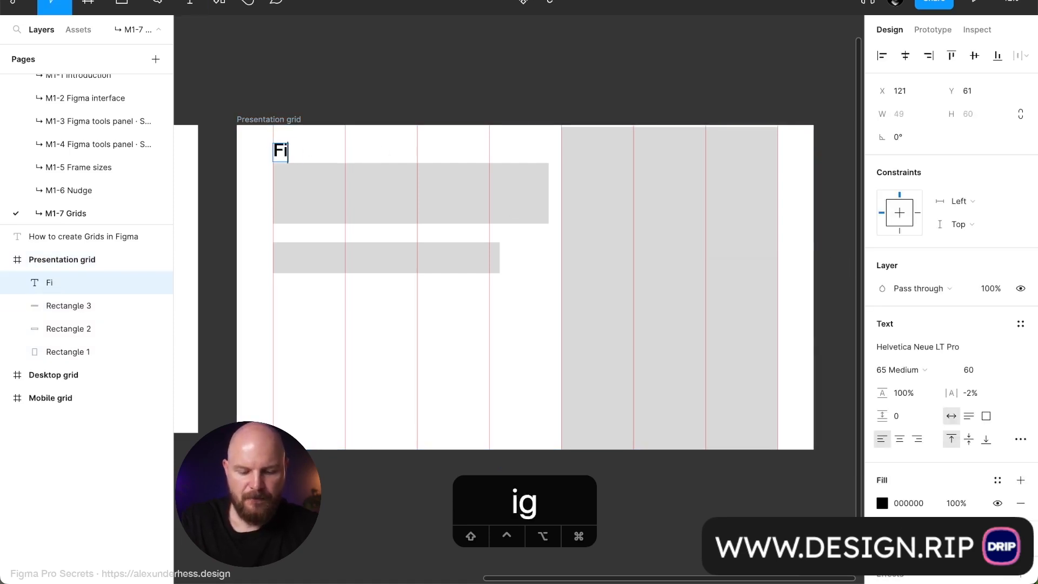
{"action": "type", "text": "gma Pro "}
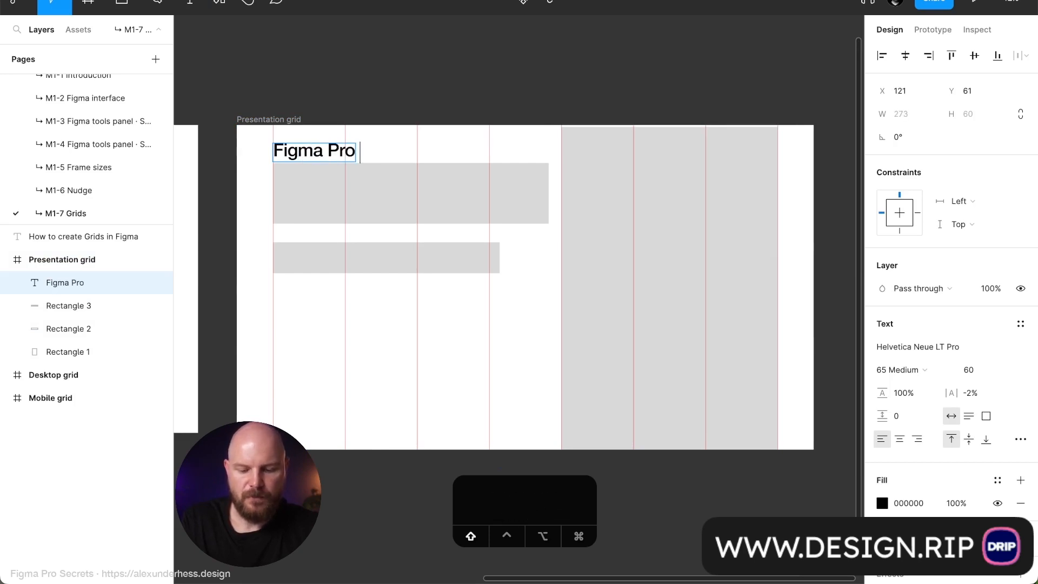
{"action": "type", "text": "Secrets"}
{"action": "key", "text": "Escape"}
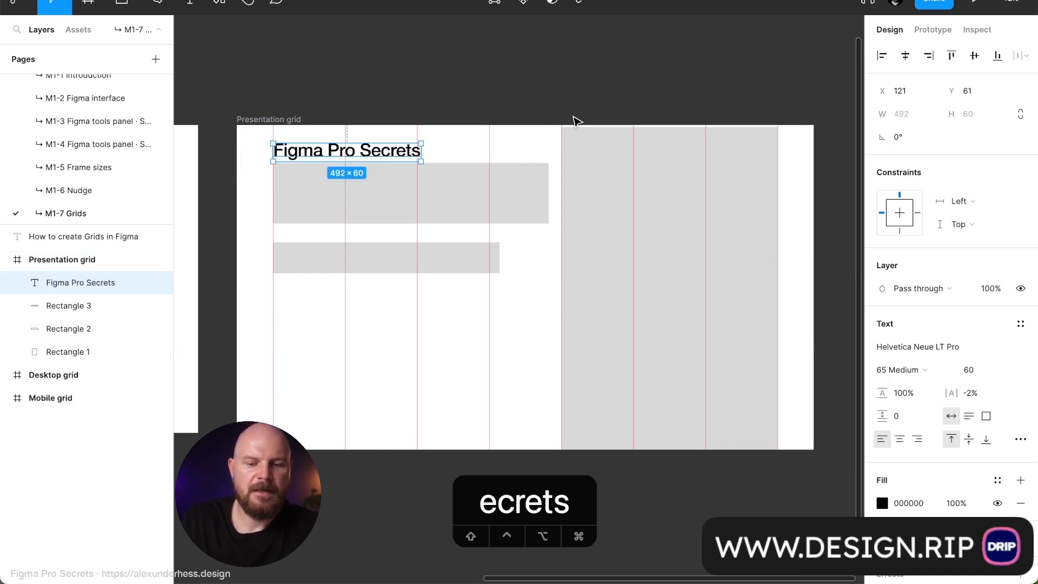
{"action": "left_click", "coordinate": [978, 373]}
{"action": "type", "text": "20"}
{"action": "key", "text": "Return"}
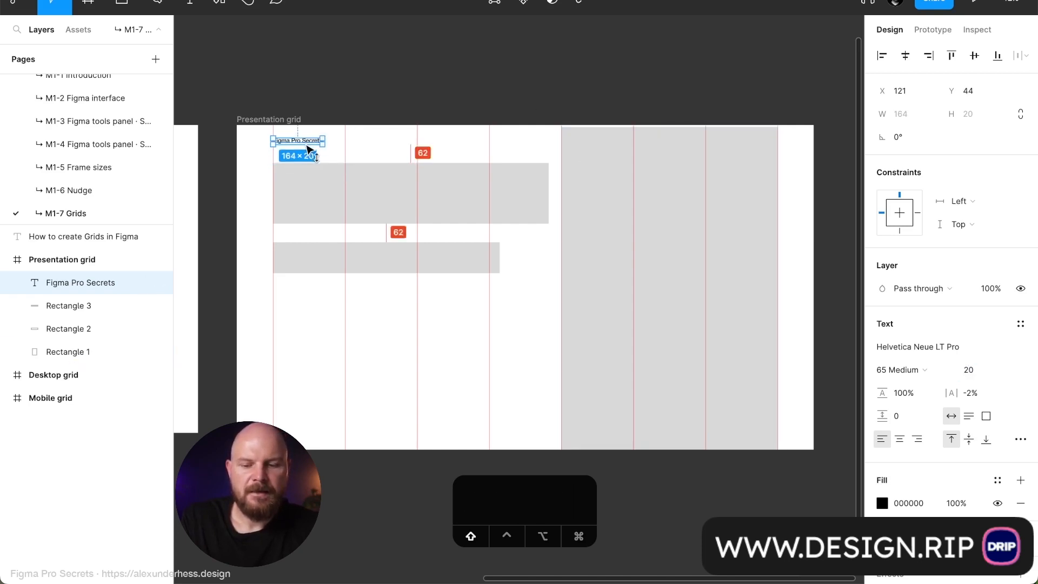
Duplicate the small text label straight down near the frame's bottom edge and change the copy's text to "AHDESIGN ACADEMY".
{"action": "left_click_drag", "start_coordinate": [307, 154], "coordinate": [319, 427]}
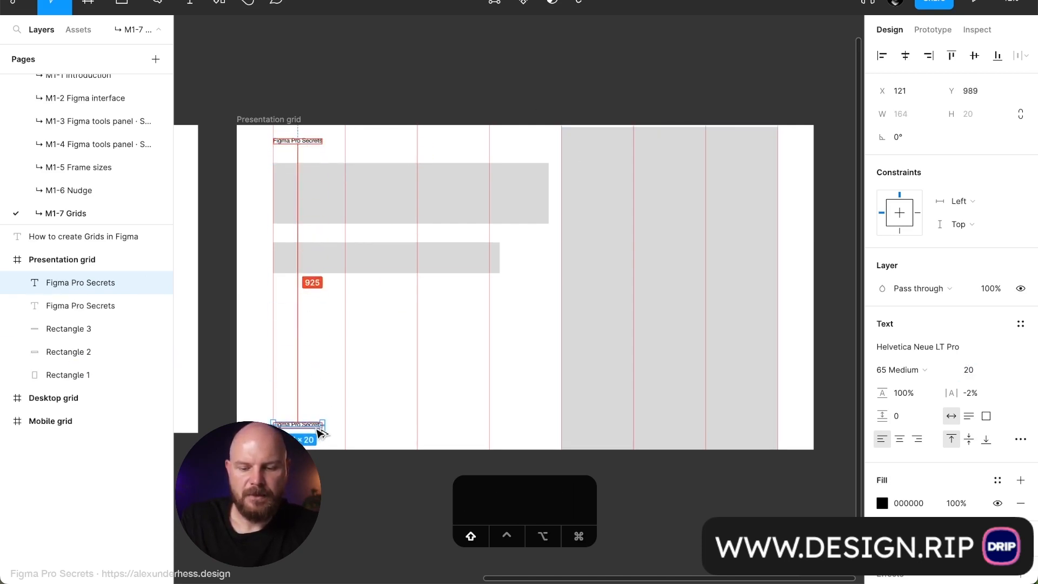
{"action": "double_click", "coordinate": [318, 425]}
{"action": "type", "text": "AHDESI"}
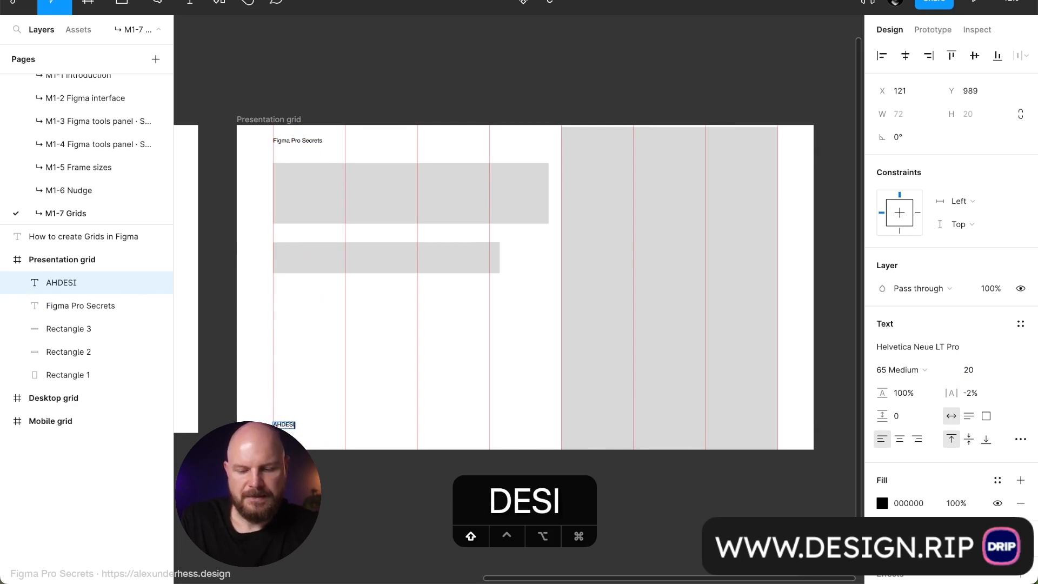
{"action": "type", "text": "GN ACADEMY"}
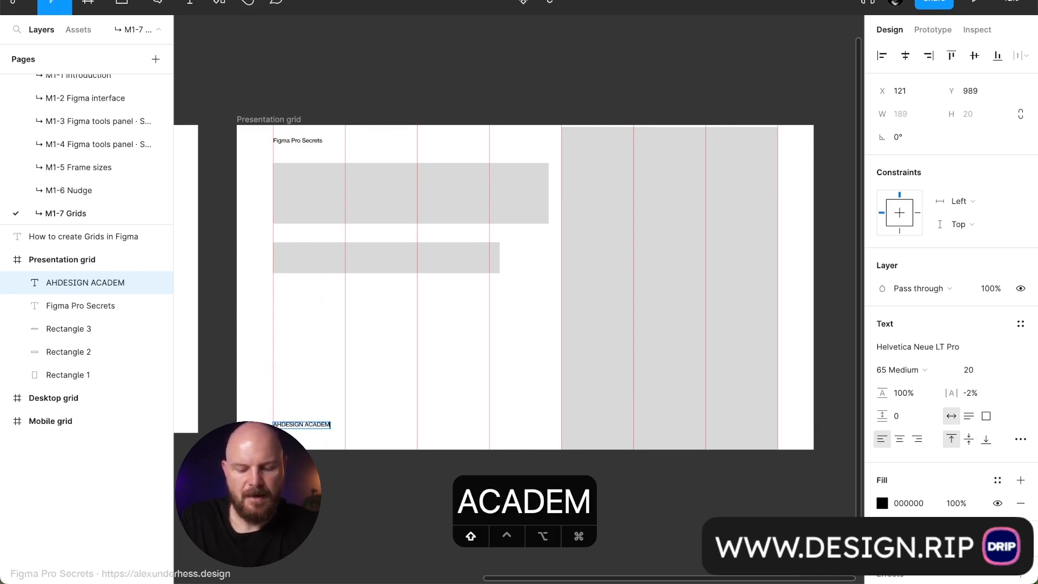
{"action": "key", "text": "Escape"}
{"action": "key", "text": "Escape"}
{"action": "left_click_drag", "start_coordinate": [307, 424], "coordinate": [309, 432]}
{"action": "left_click", "coordinate": [330, 488]}
Hide the layout grids and stretch the tall rectangle up to the frame's top edge, making it 1080 high.
{"action": "key", "text": "ctrl+g"}
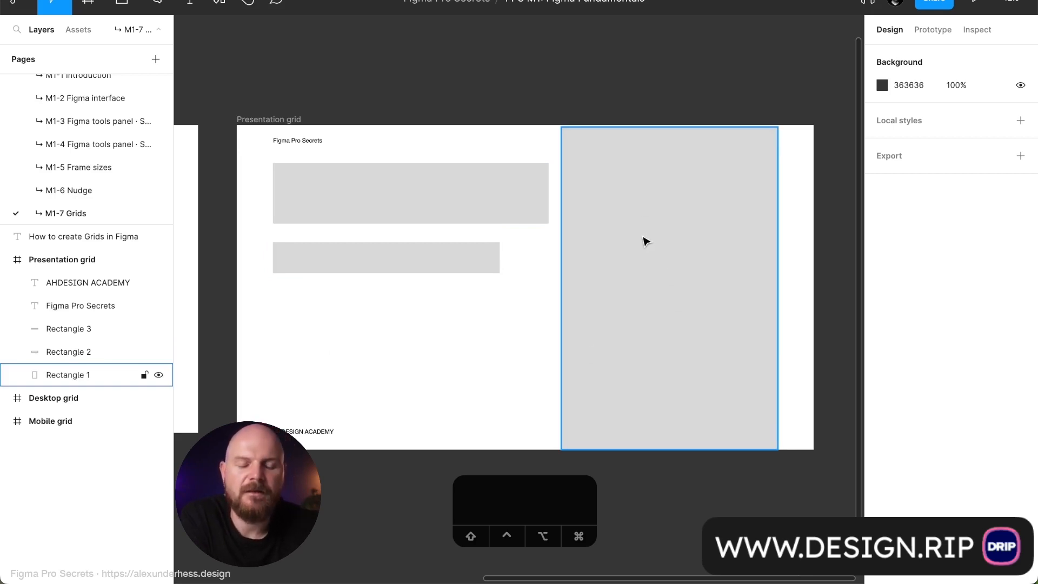
{"action": "left_click", "coordinate": [670, 205]}
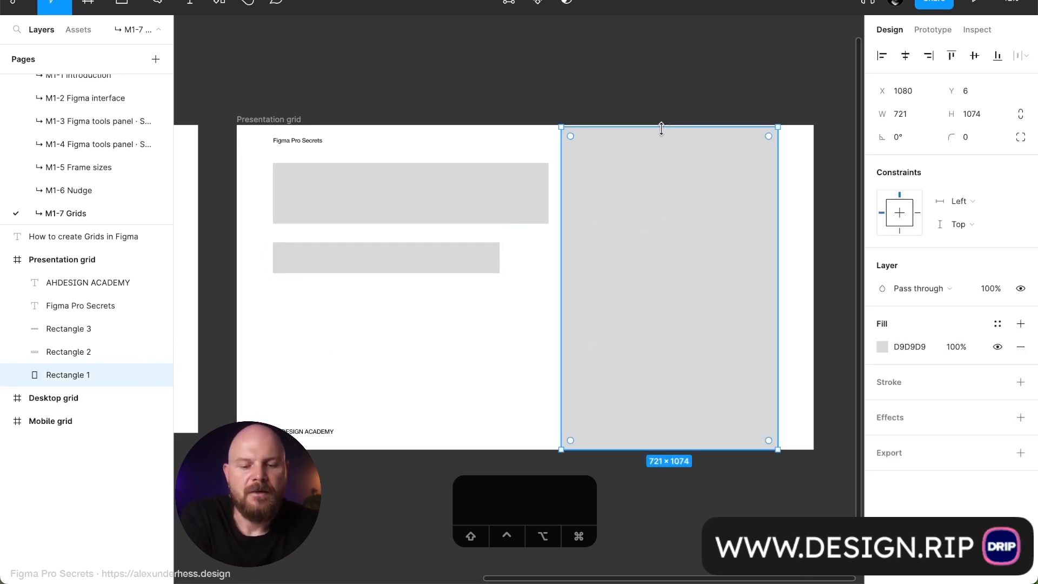
{"action": "left_click", "coordinate": [661, 101]}
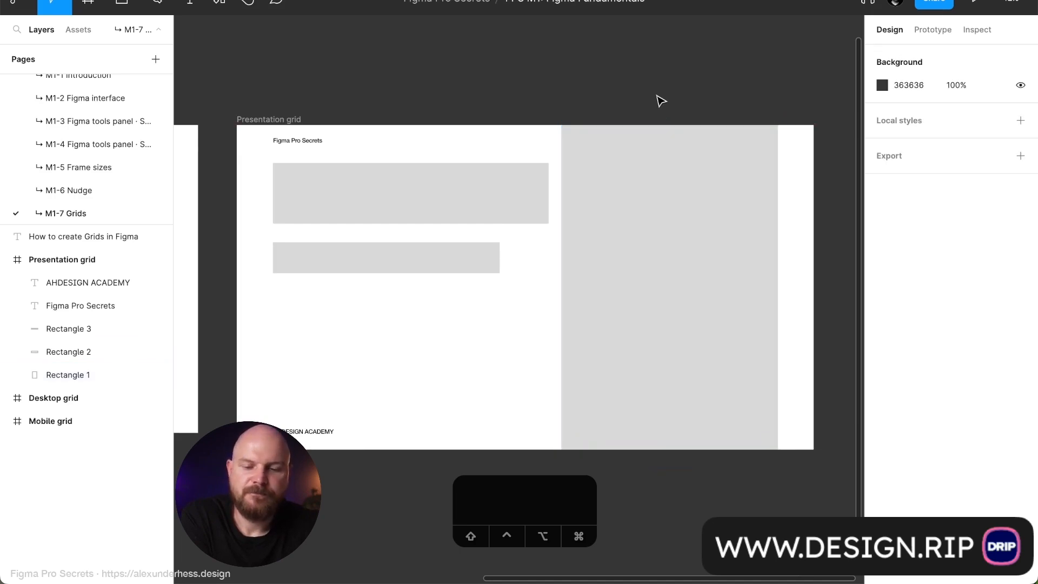
Set the Presentation grid's column margin to 0 and its column count to 11.
{"action": "left_click", "coordinate": [295, 119]}
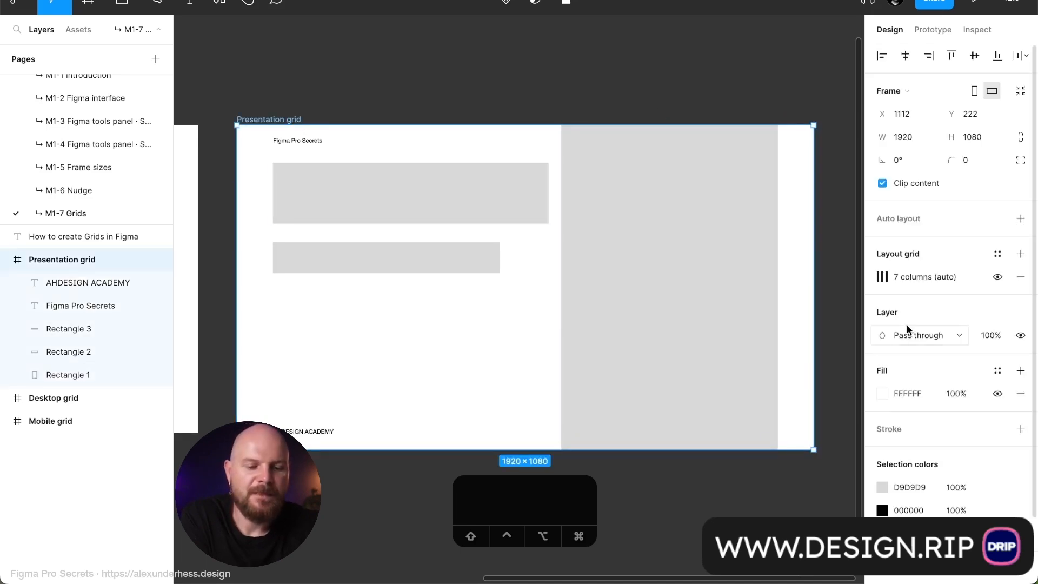
{"action": "left_click", "coordinate": [883, 276]}
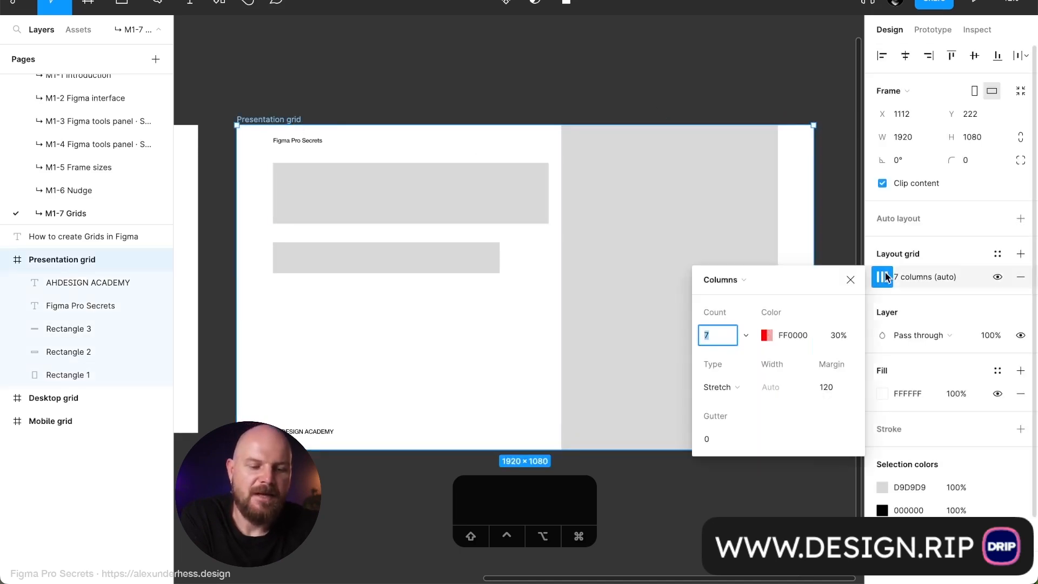
{"action": "left_click", "coordinate": [844, 386]}
{"action": "type", "text": "0"}
{"action": "key", "text": "Return"}
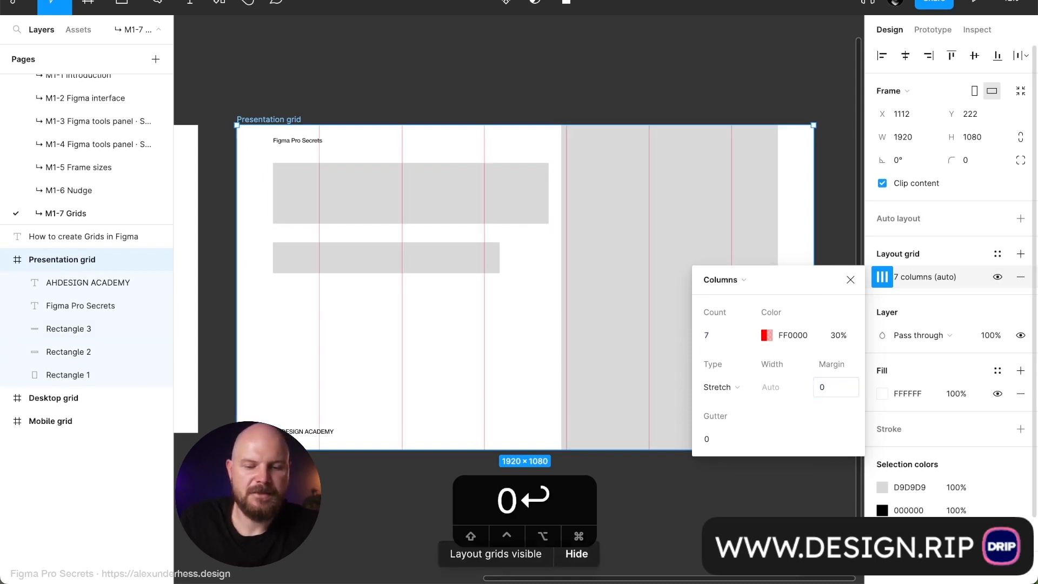
{"action": "left_click", "coordinate": [746, 334]}
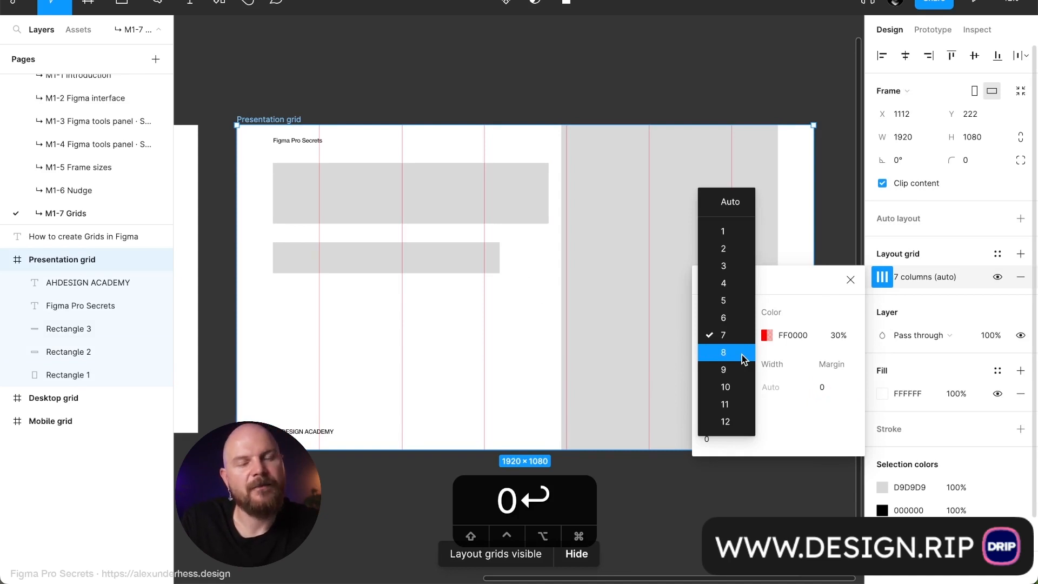
{"action": "left_click", "coordinate": [725, 405]}
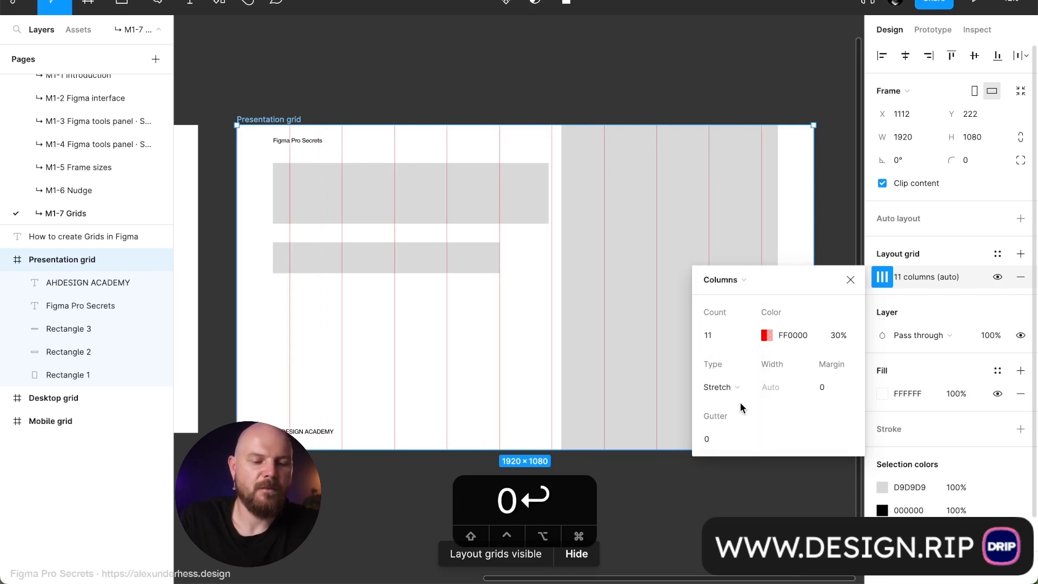
Select both text labels and nudge them right to the first inner column line at X 180.
{"action": "left_click", "coordinate": [301, 439]}
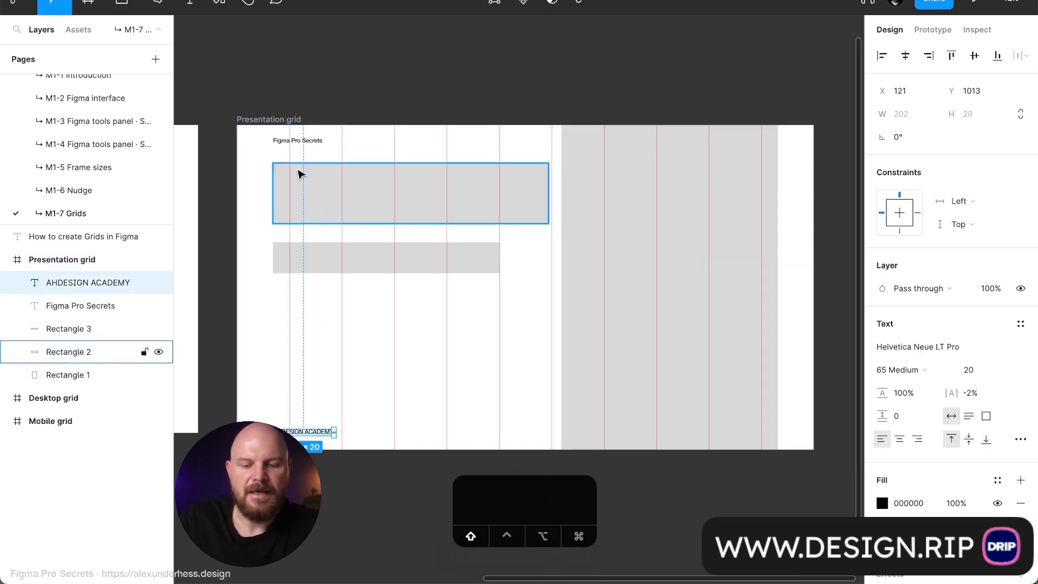
{"action": "left_click", "coordinate": [307, 144], "text": "shift"}
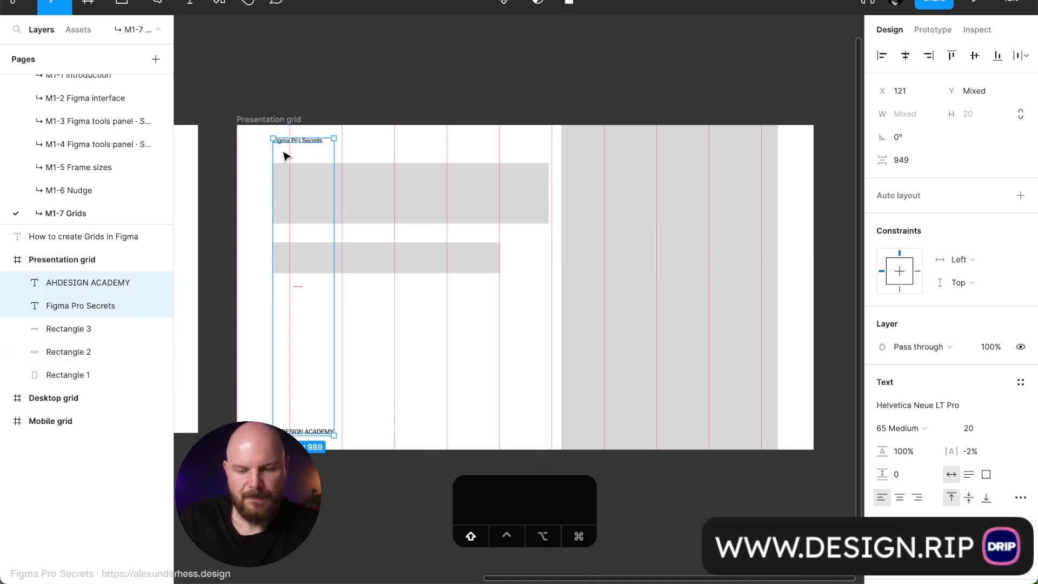
{"action": "key", "text": "shift+Right"}
{"action": "key", "text": "shift+Right"}
{"action": "key", "text": "shift+Right"}
{"action": "key", "text": "shift+Right"}
{"action": "key", "text": "shift+Right"}
{"action": "key", "text": "Right"}
{"action": "key", "text": "Right"}
{"action": "key", "text": "Right"}
{"action": "key", "text": "Right"}
{"action": "key", "text": "Right"}
{"action": "key", "text": "Right"}
{"action": "key", "text": "Right"}
{"action": "key", "text": "Right"}
{"action": "key", "text": "Right"}
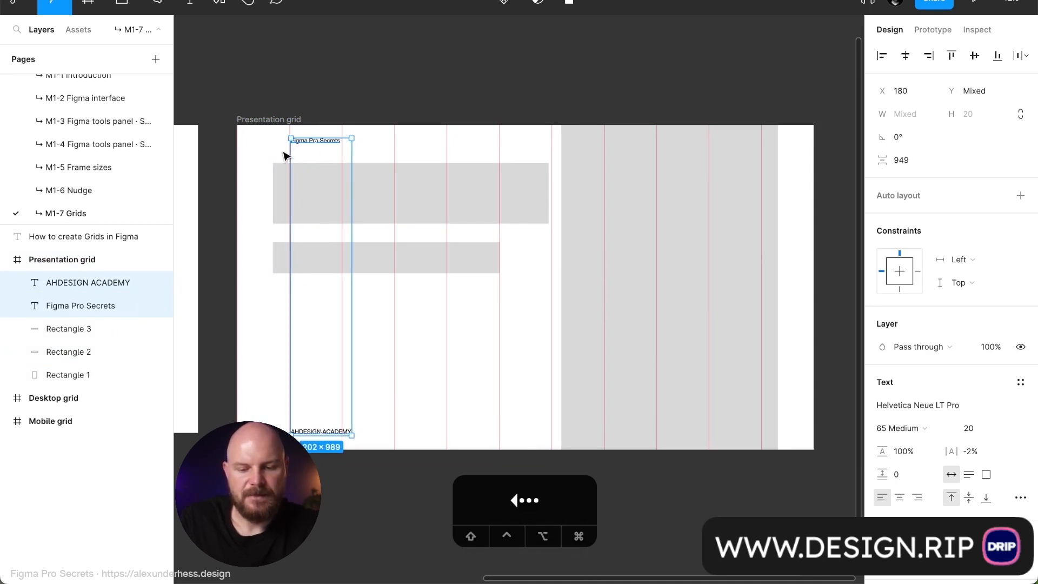
Move the tall rectangle against the frame's right edge and narrow it to 698 so it covers the last four columns.
{"action": "left_click_drag", "start_coordinate": [714, 225], "coordinate": [746, 225]}
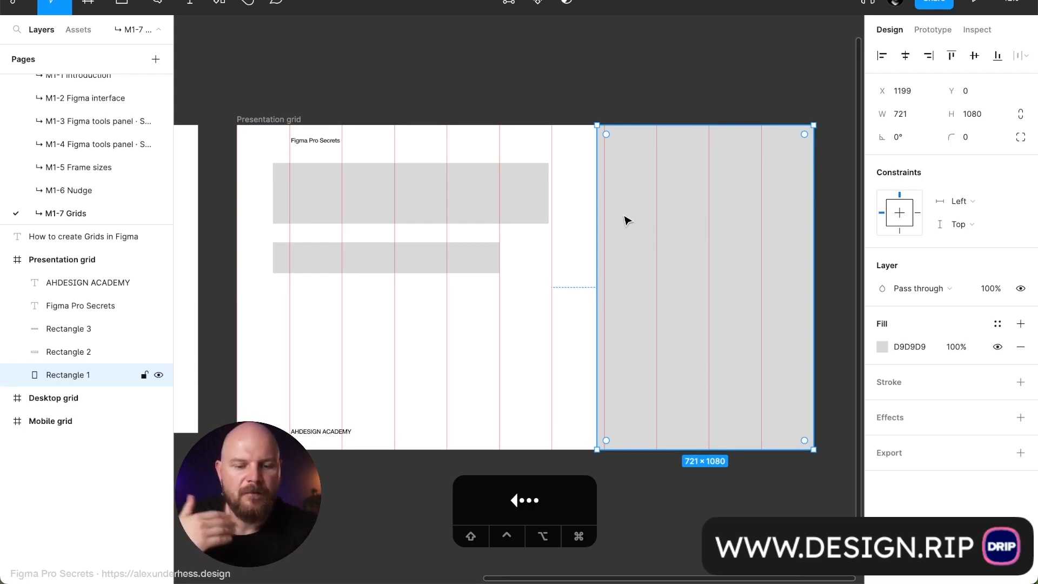
{"action": "mouse_move", "coordinate": [597, 224]}
{"action": "left_mouse_down"}
{"action": "mouse_move", "coordinate": [607, 225]}
{"action": "mouse_move", "coordinate": [549, 234]}
{"action": "mouse_move", "coordinate": [607, 236]}
{"action": "left_mouse_up"}
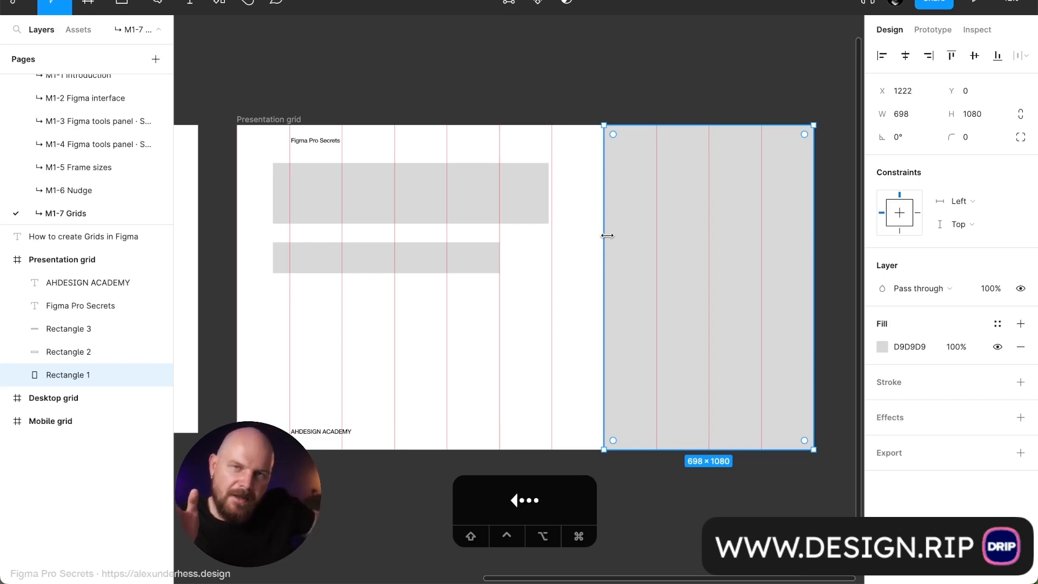
Move the two wide rectangles together so they align with the text labels at X 180, and hide the layout grids.
{"action": "left_click", "coordinate": [297, 214]}
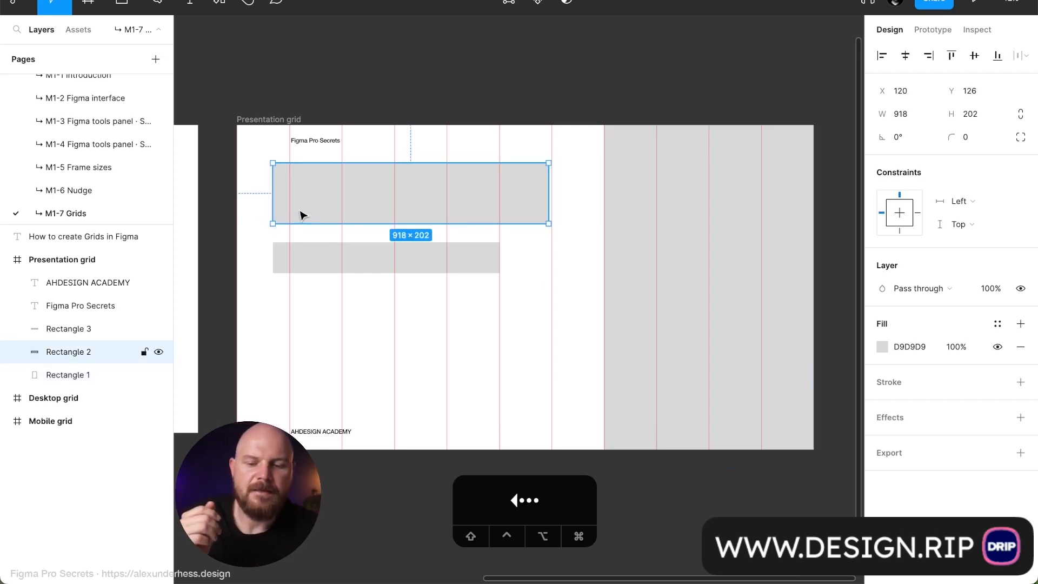
{"action": "left_click", "coordinate": [318, 265], "text": "shift"}
{"action": "left_click_drag", "start_coordinate": [319, 204], "coordinate": [337, 204]}
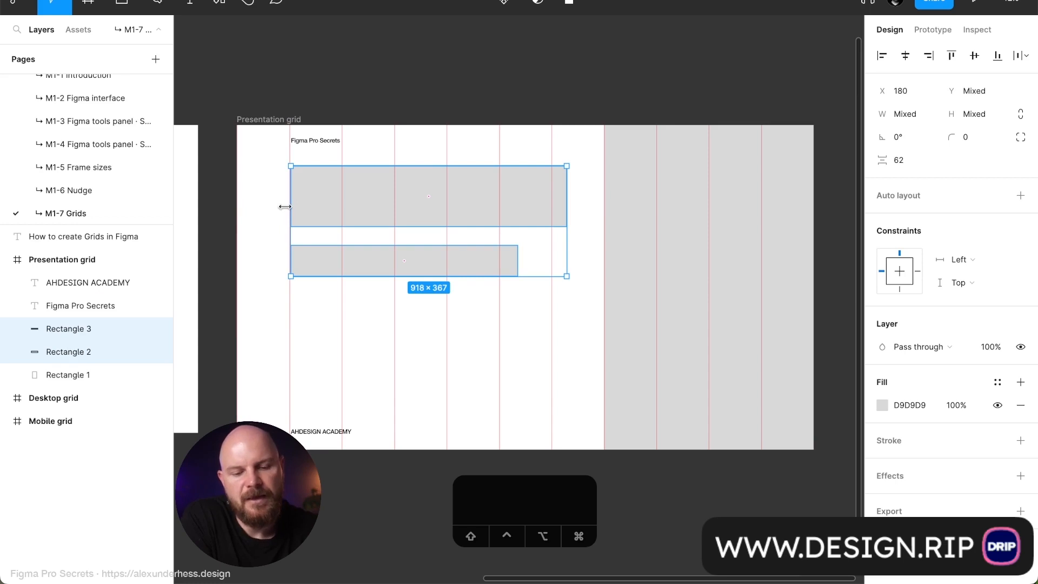
{"action": "key", "text": "ctrl+g"}
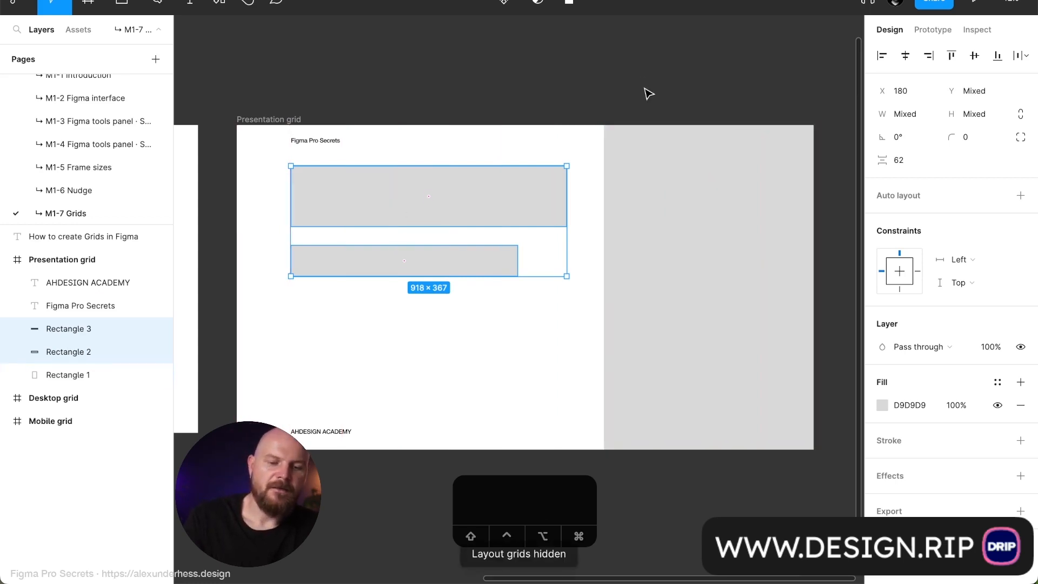
{"action": "left_click", "coordinate": [608, 56]}
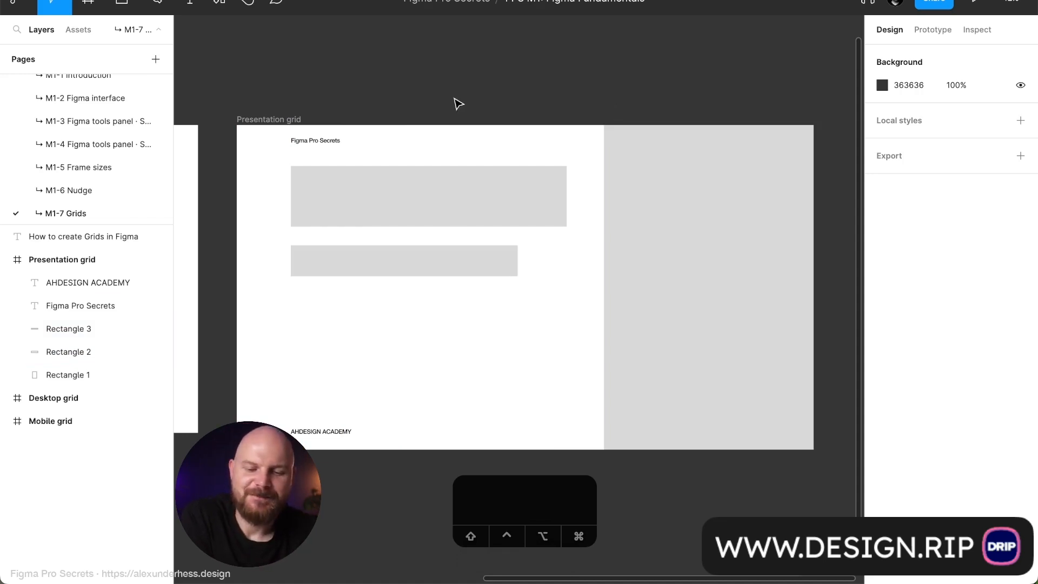
Review the mobile, desktop and presentation frames side by side with the layout grids shown and hidden.
{"action": "key", "text": "shift+1"}
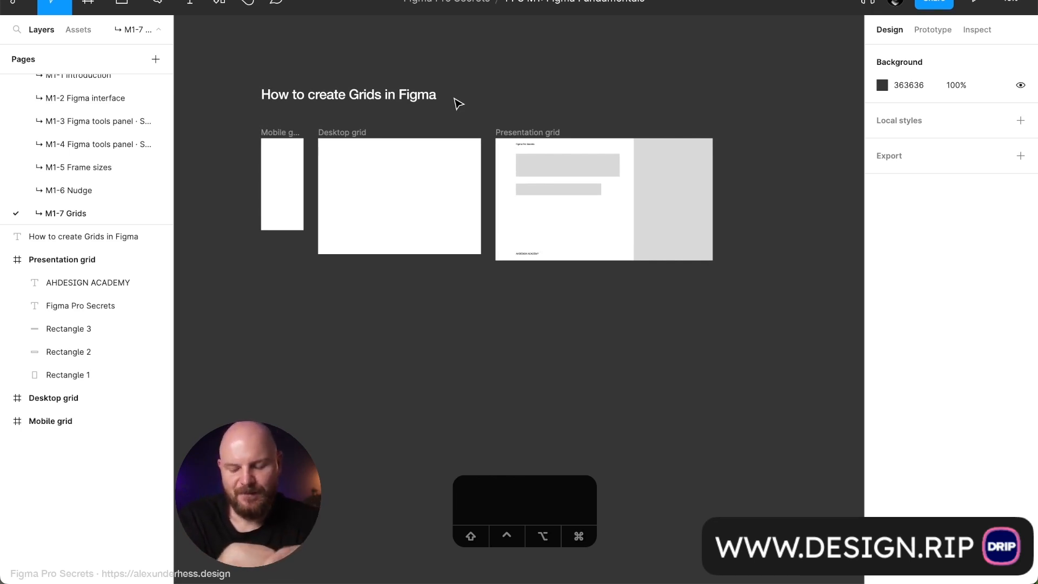
{"action": "key", "text": "super+g"}
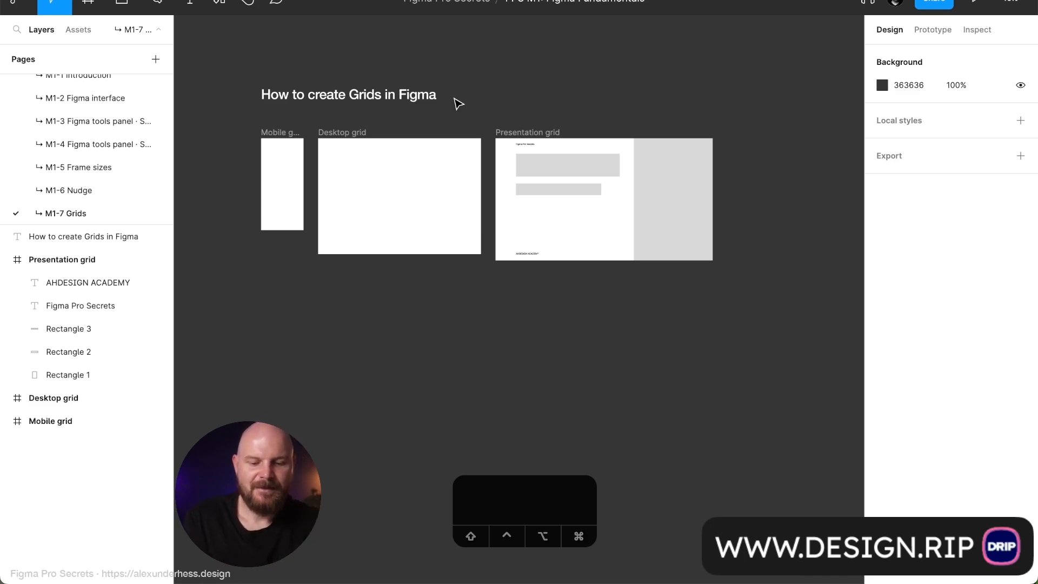
{"action": "key", "text": "ctrl+g"}
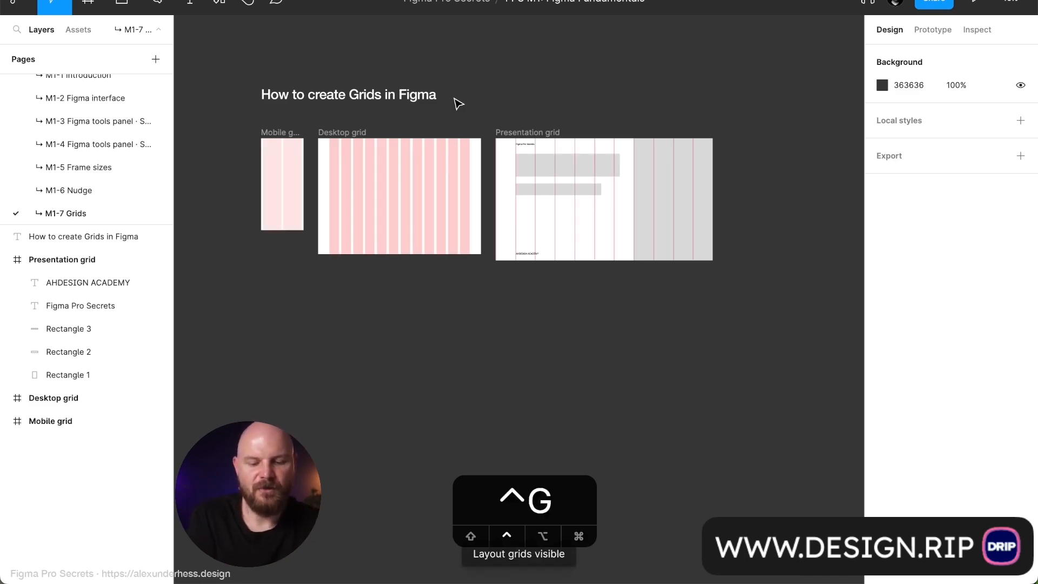
{"action": "scroll", "coordinate": [457, 142], "scroll_direction": "up", "scroll_amount": 5}
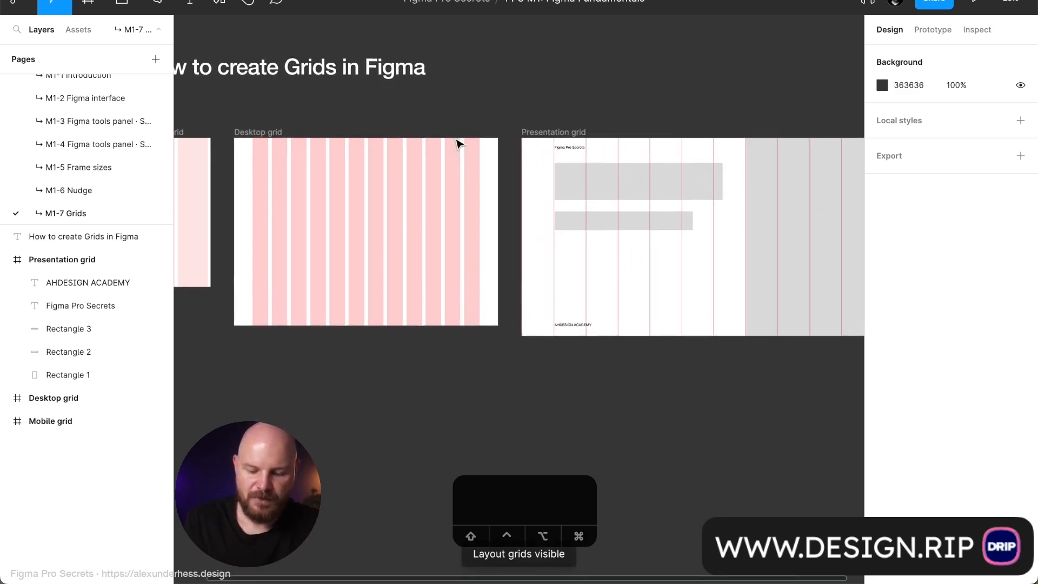
{"action": "scroll", "coordinate": [457, 143], "scroll_direction": "down", "scroll_amount": 3}
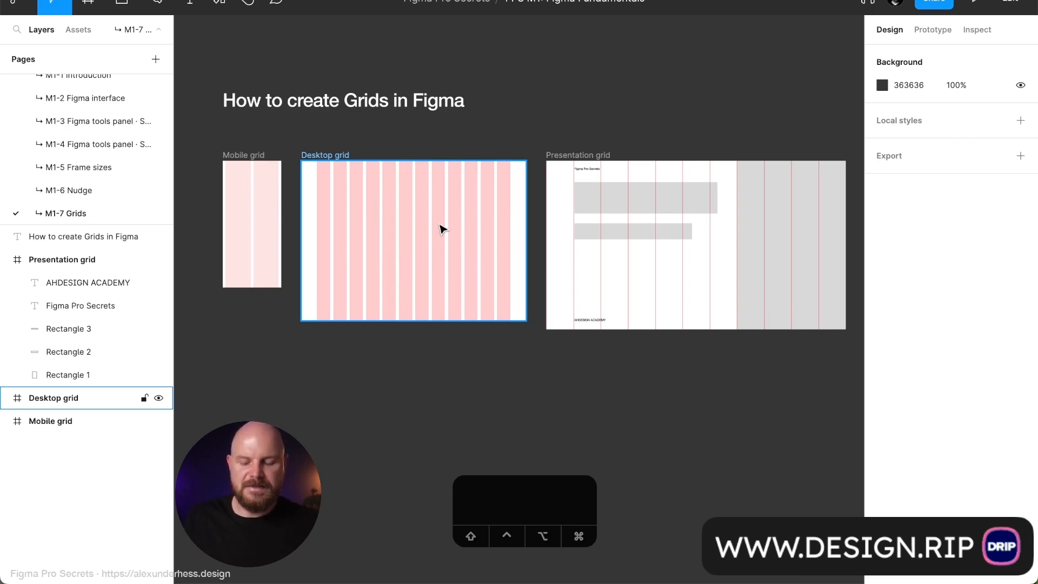
{"action": "key", "text": "ctrl+g"}
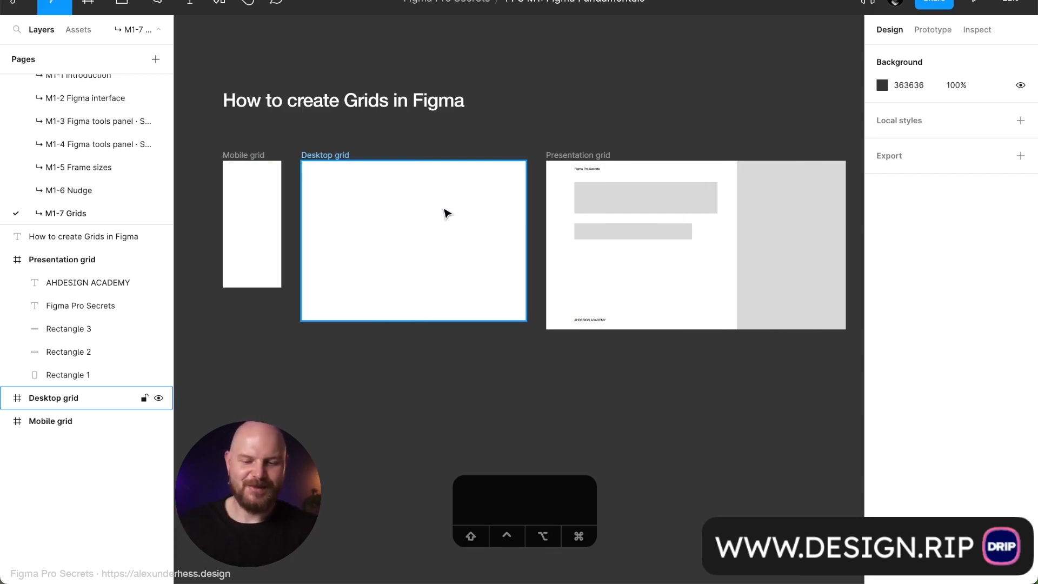
{"action": "left_click", "coordinate": [416, 199]}
{"action": "key", "text": "ctrl+g"}
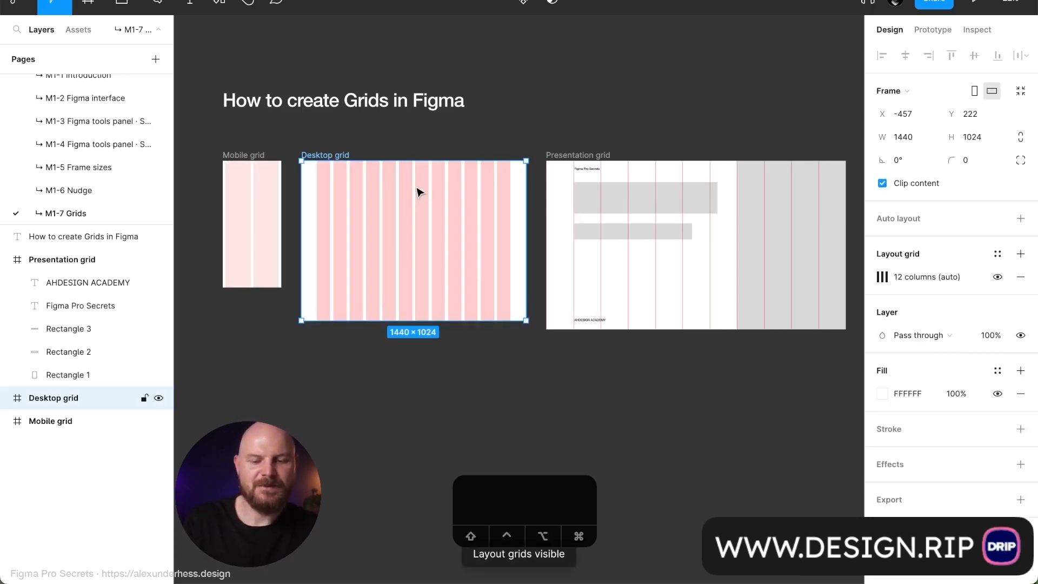
Create a 1920 × 2000 frame below the Desktop grid frame and align its left edge with that frame.
{"action": "scroll", "coordinate": [417, 189], "scroll_direction": "down", "scroll_amount": 3}
{"action": "key", "text": "f"}
{"action": "left_click_drag", "start_coordinate": [283, 303], "coordinate": [672, 445]}
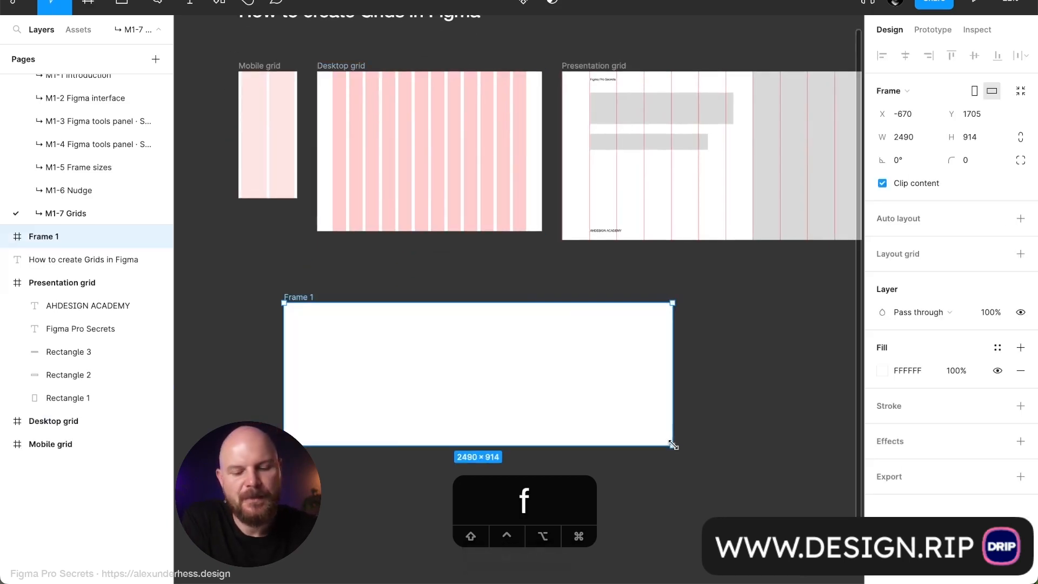
{"action": "left_click", "coordinate": [926, 142]}
{"action": "type", "text": "1920"}
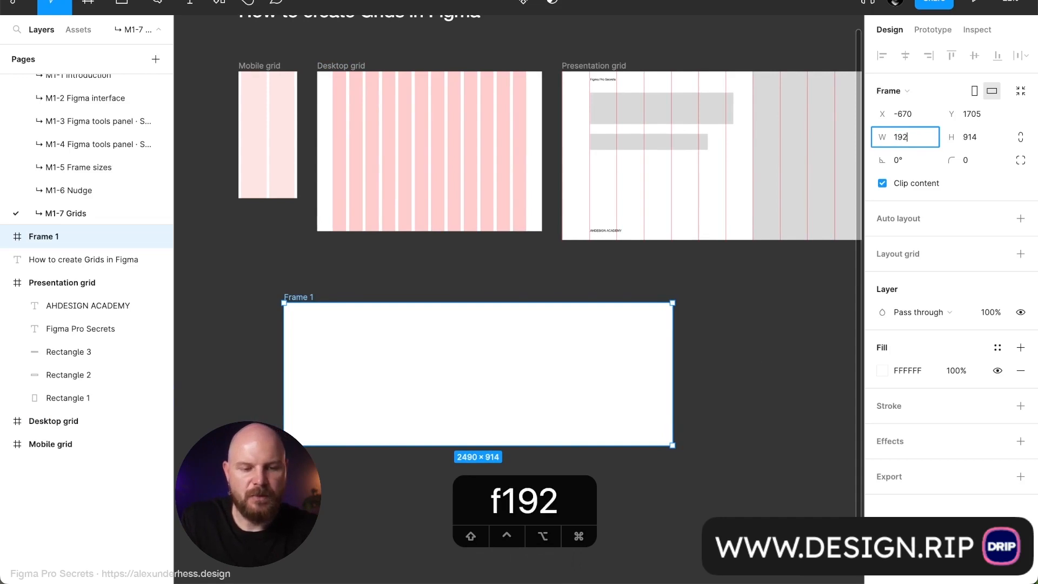
{"action": "key", "text": "Tab"}
{"action": "type", "text": "200"}
{"action": "key", "text": "Return"}
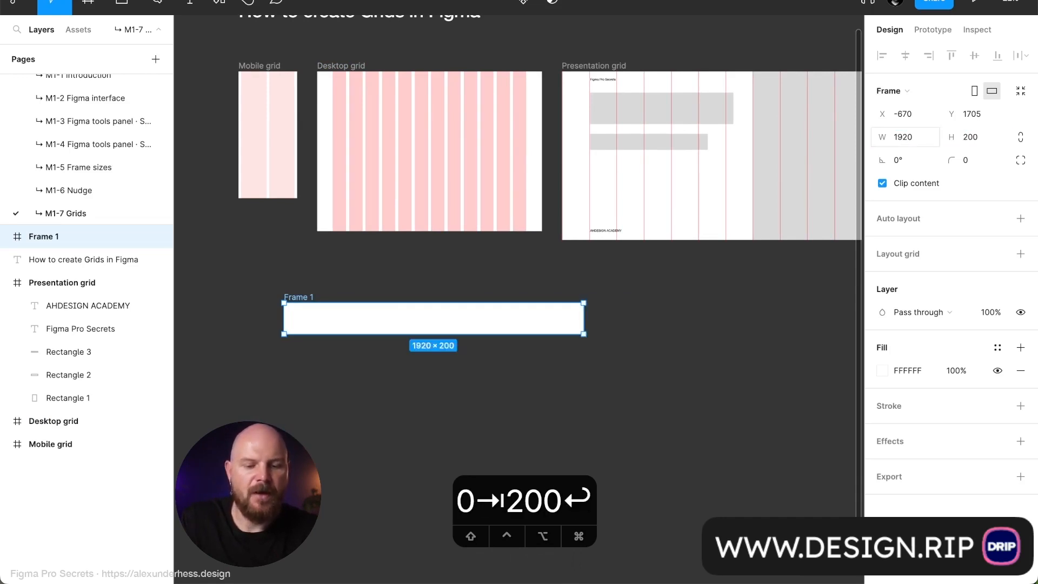
{"action": "type", "text": "2000"}
{"action": "key", "text": "Return"}
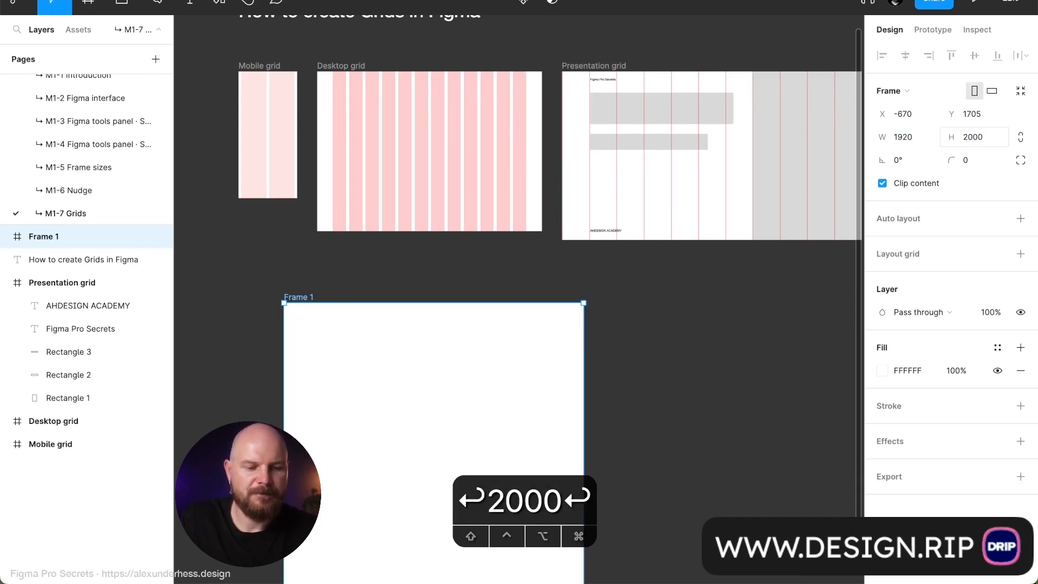
{"action": "left_click_drag", "start_coordinate": [510, 375], "coordinate": [535, 373]}
Copy the 12-column layout grid from the Desktop grid frame and paste it onto the new 1920-wide frame.
{"action": "left_click", "coordinate": [388, 157]}
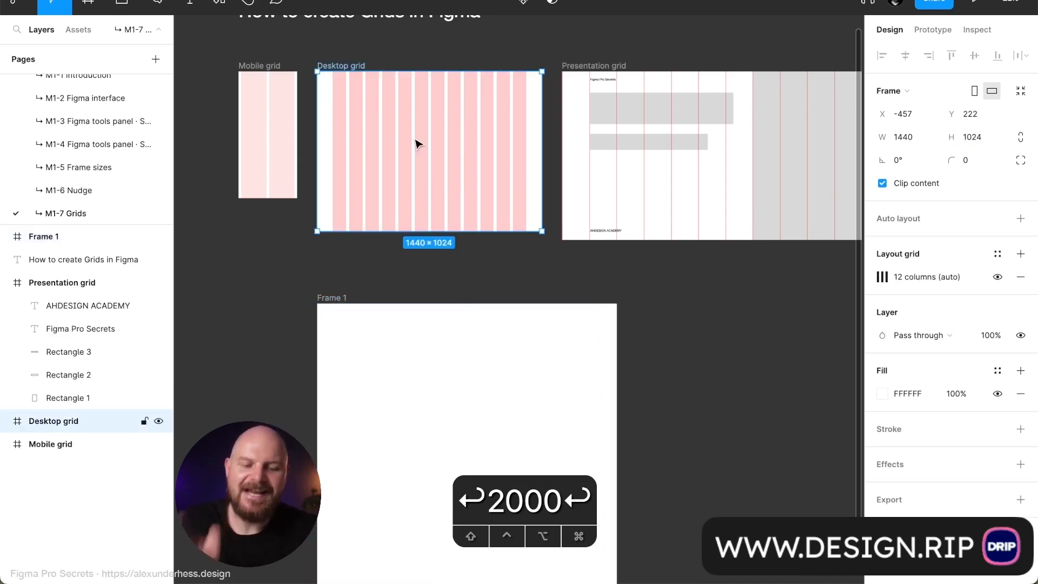
{"action": "left_click", "coordinate": [886, 279]}
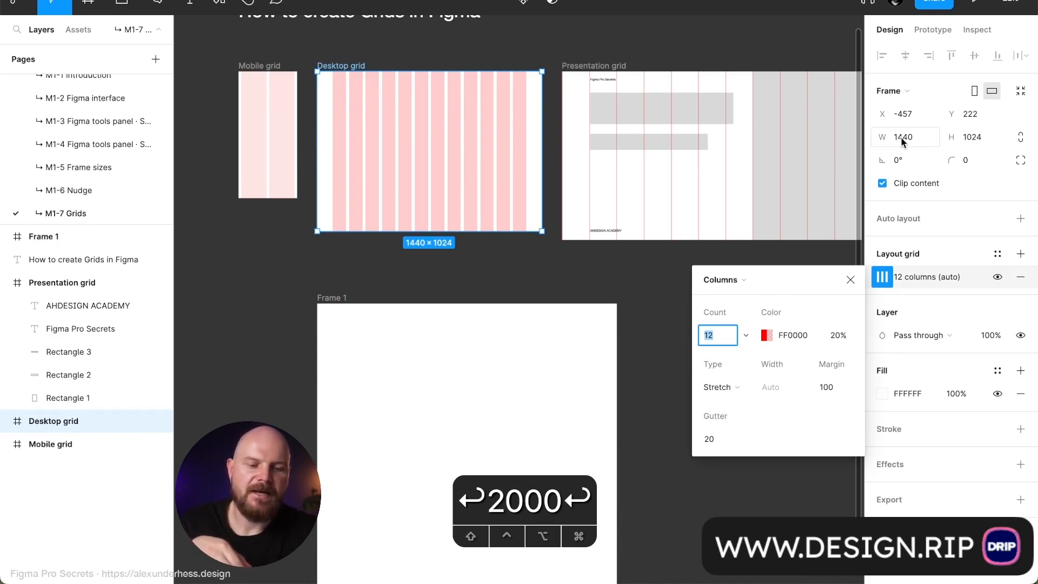
{"action": "left_click", "coordinate": [850, 281]}
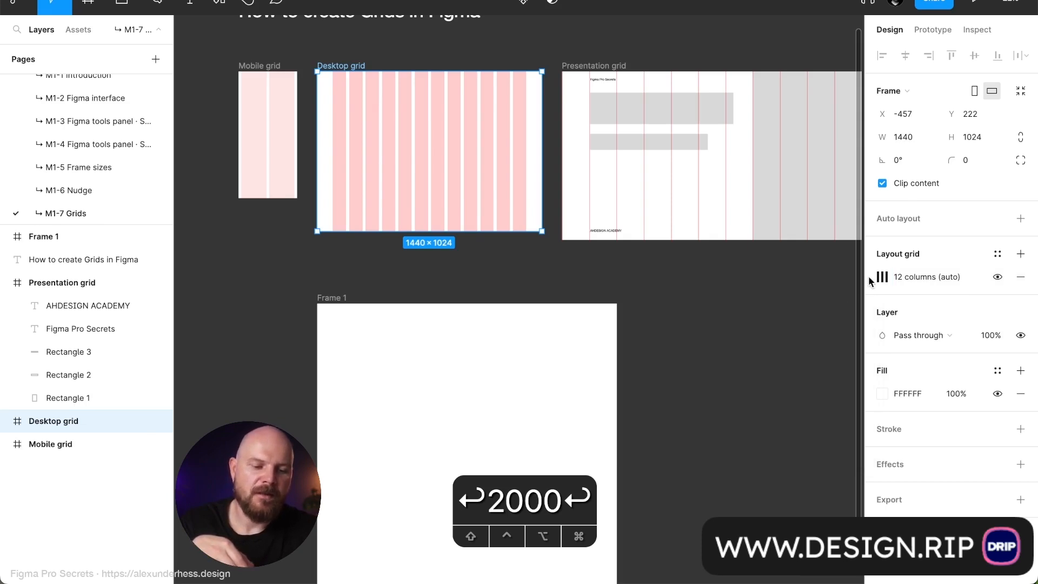
{"action": "left_click", "coordinate": [870, 279]}
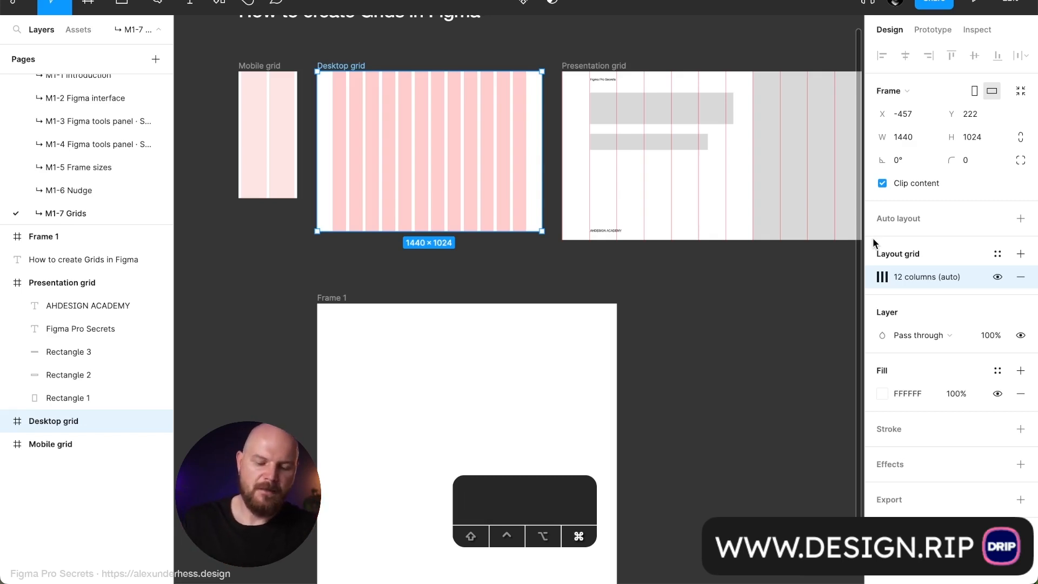
{"action": "key", "text": "super+c"}
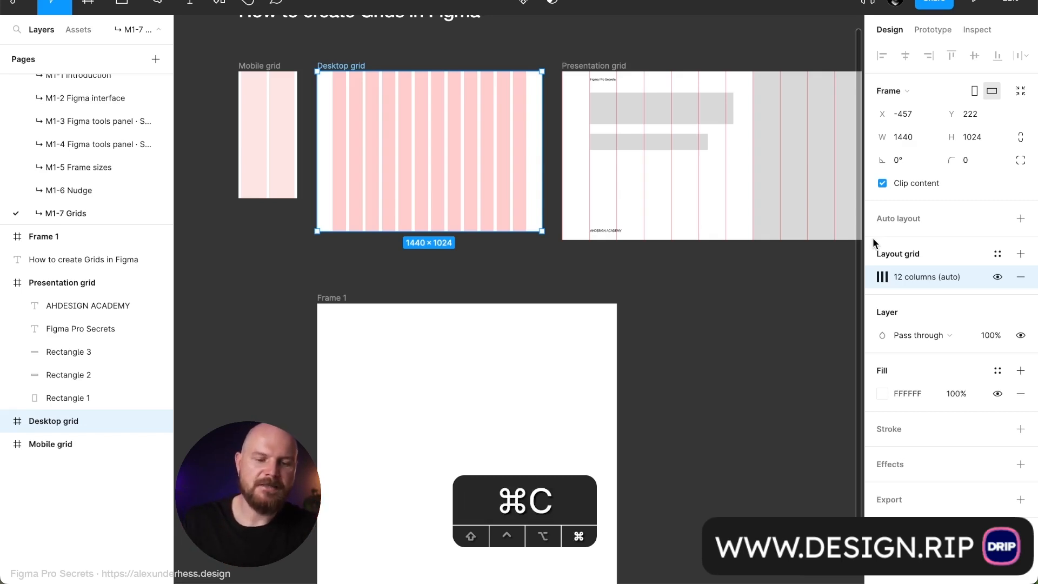
{"action": "left_click", "coordinate": [348, 302]}
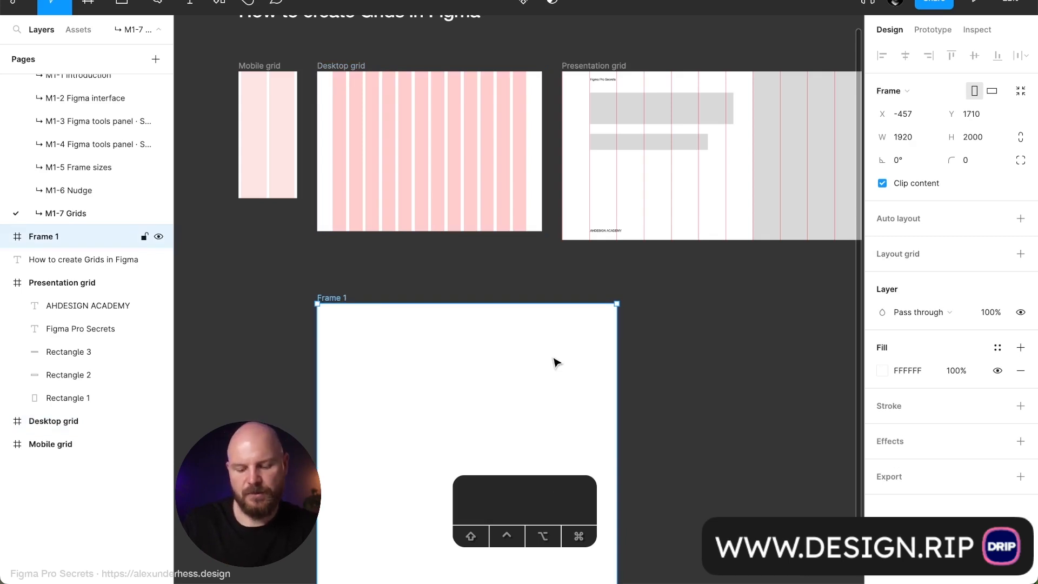
{"action": "key", "text": "super+v"}
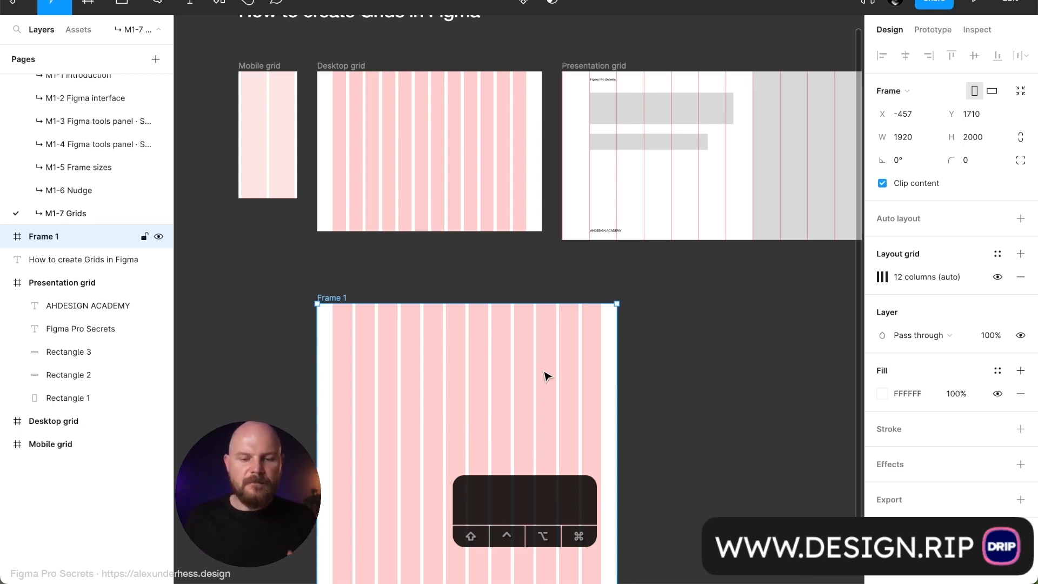
{"action": "left_click", "coordinate": [465, 155]}
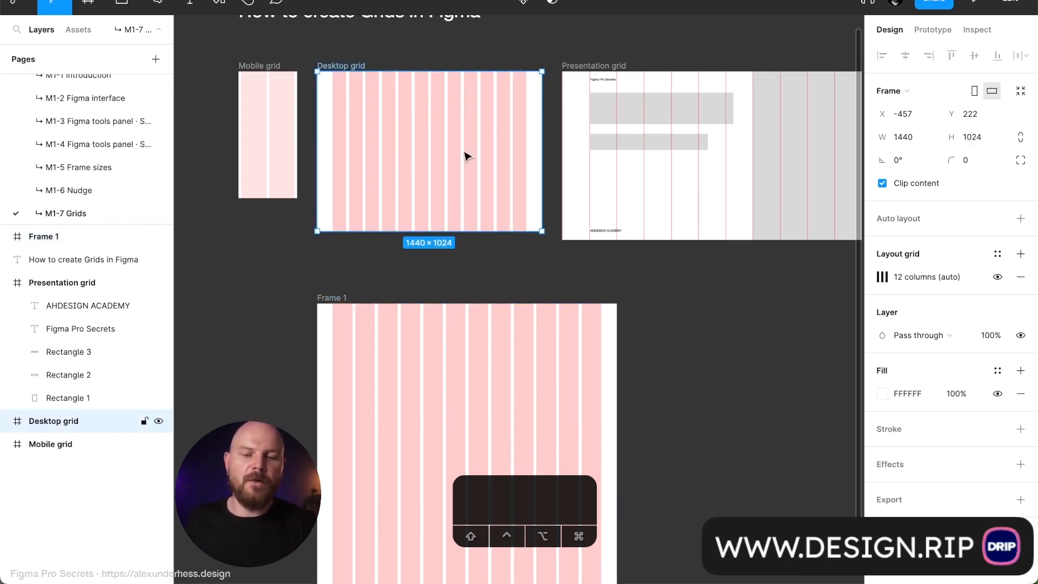
{"action": "left_click", "coordinate": [457, 336]}
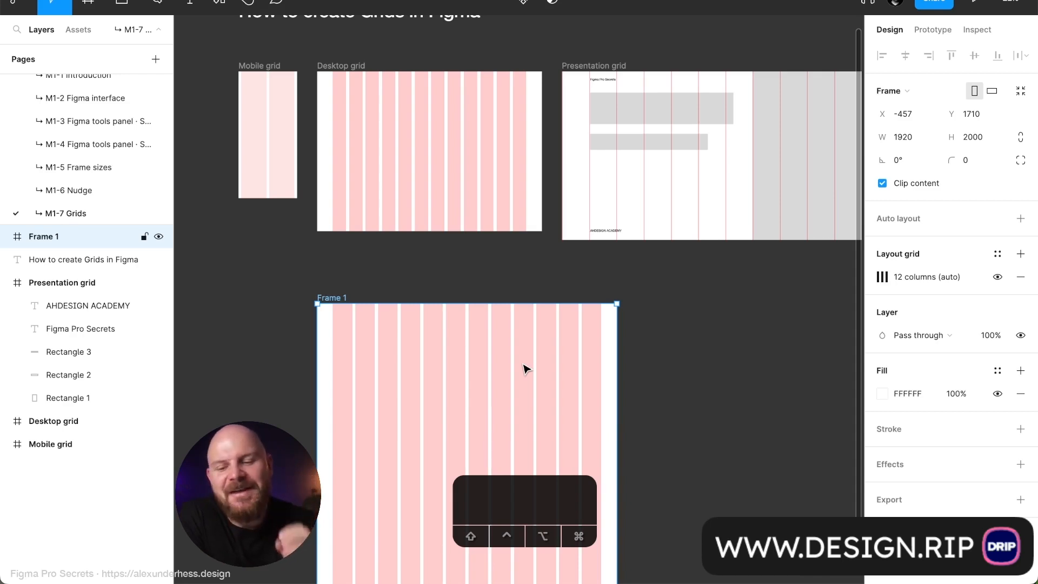
Add a second layout grid to the Mobile grid frame as rows with the count set to Auto.
{"action": "left_click", "coordinate": [272, 81]}
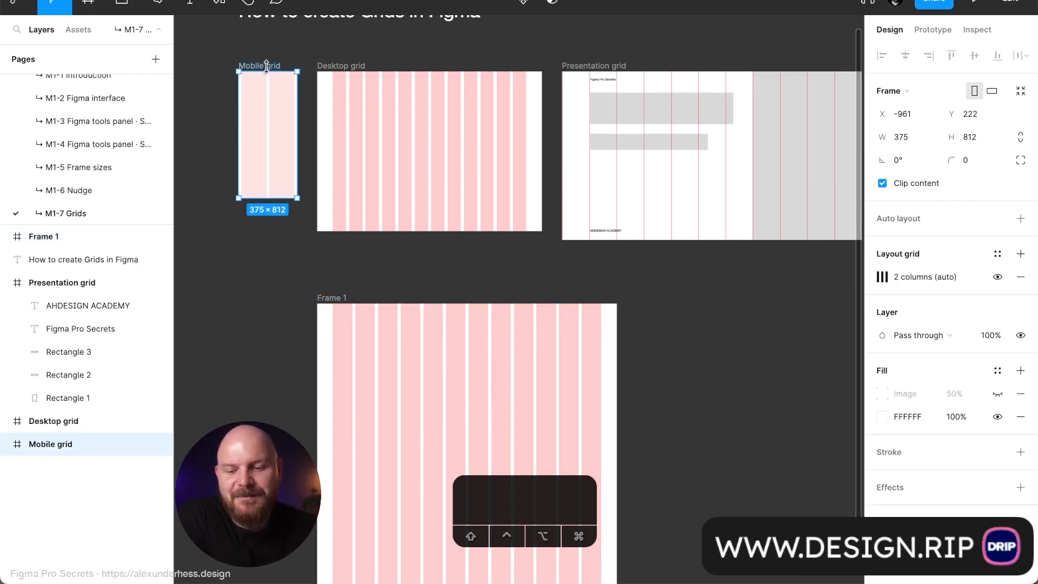
{"action": "scroll", "coordinate": [268, 70], "scroll_direction": "up", "scroll_amount": 3}
{"action": "scroll", "coordinate": [267, 69], "scroll_direction": "up", "scroll_amount": 5}
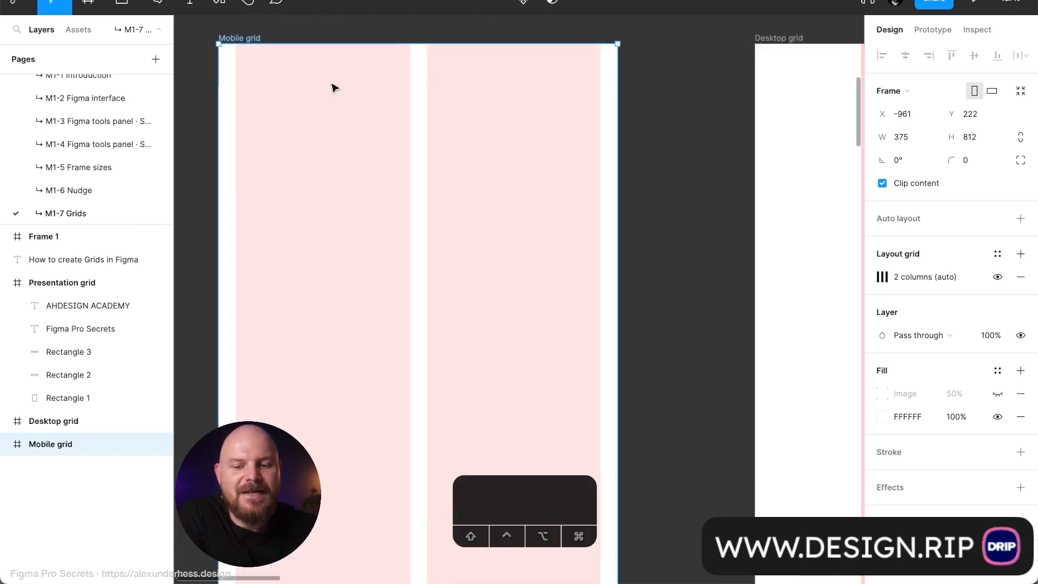
{"action": "scroll", "coordinate": [334, 87], "scroll_direction": "left", "scroll_amount": 2}
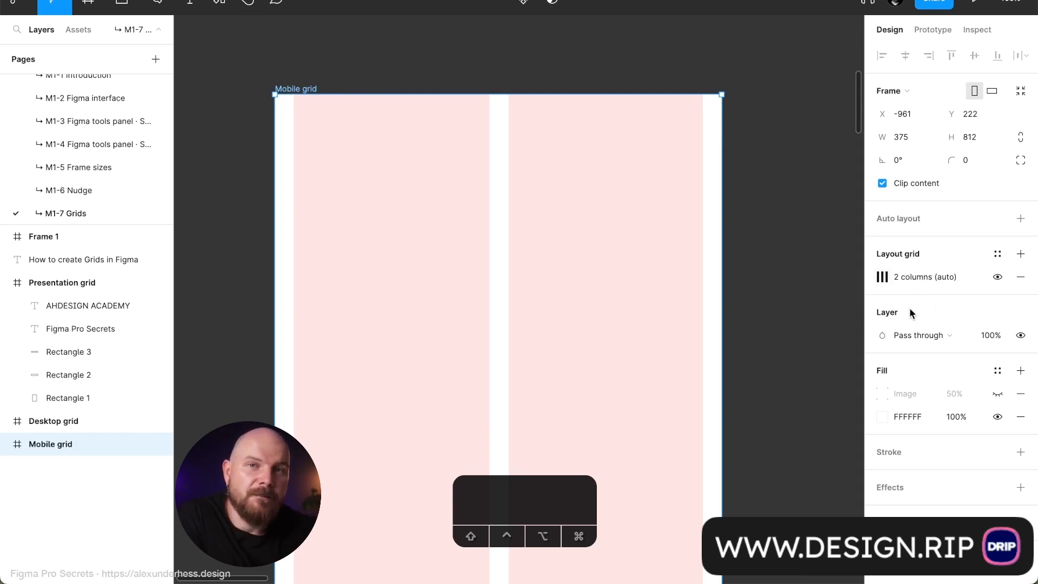
{"action": "left_click", "coordinate": [1021, 254]}
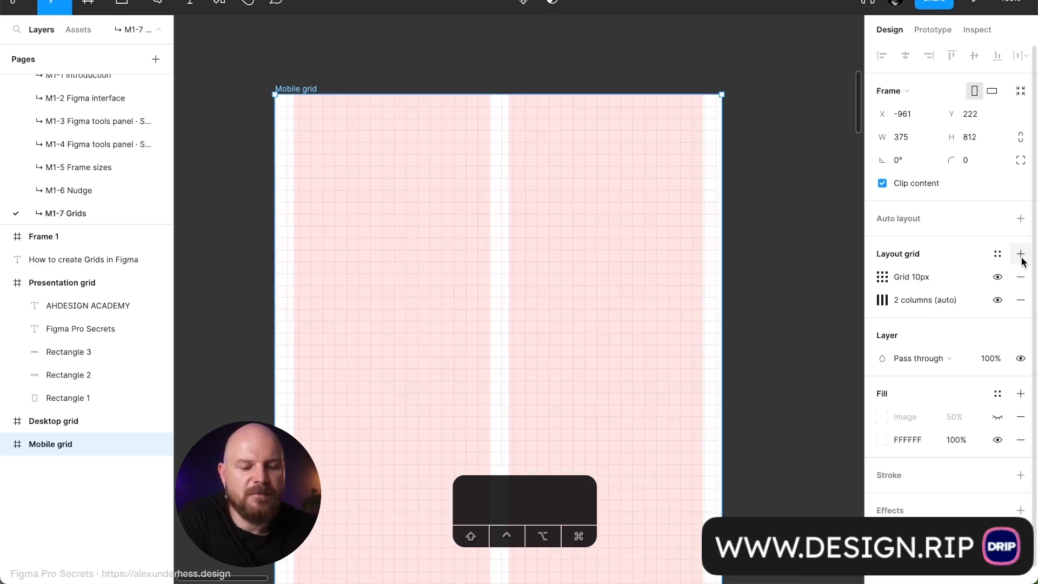
{"action": "left_click", "coordinate": [886, 280]}
{"action": "left_click", "coordinate": [754, 279]}
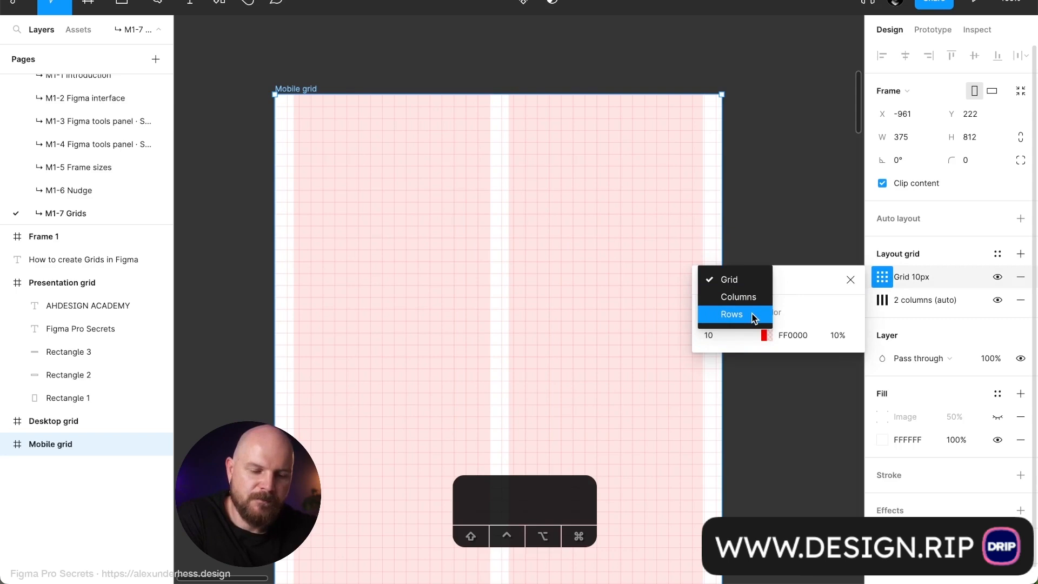
{"action": "left_click", "coordinate": [752, 315]}
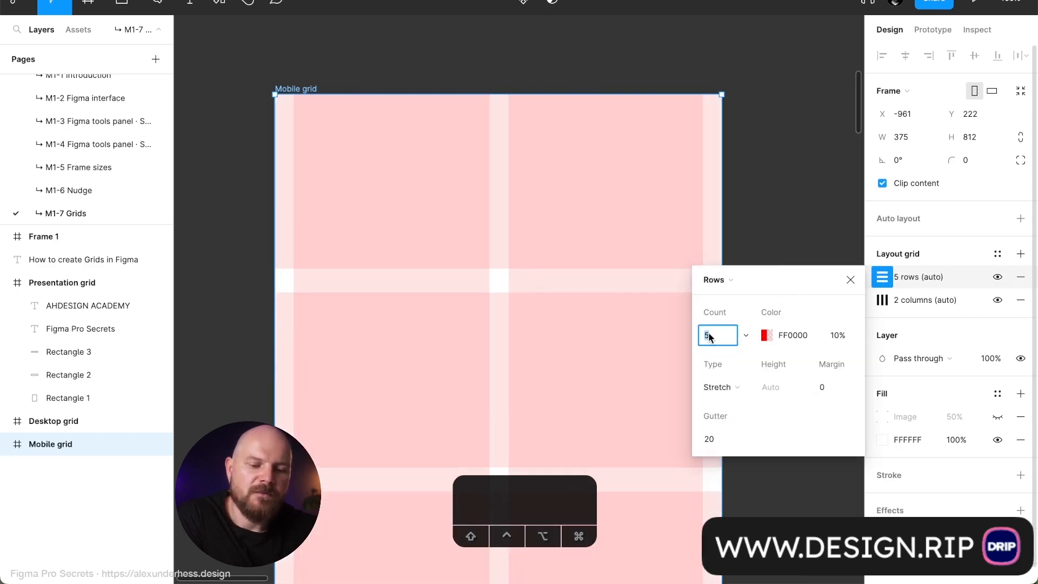
{"action": "left_click", "coordinate": [746, 335]}
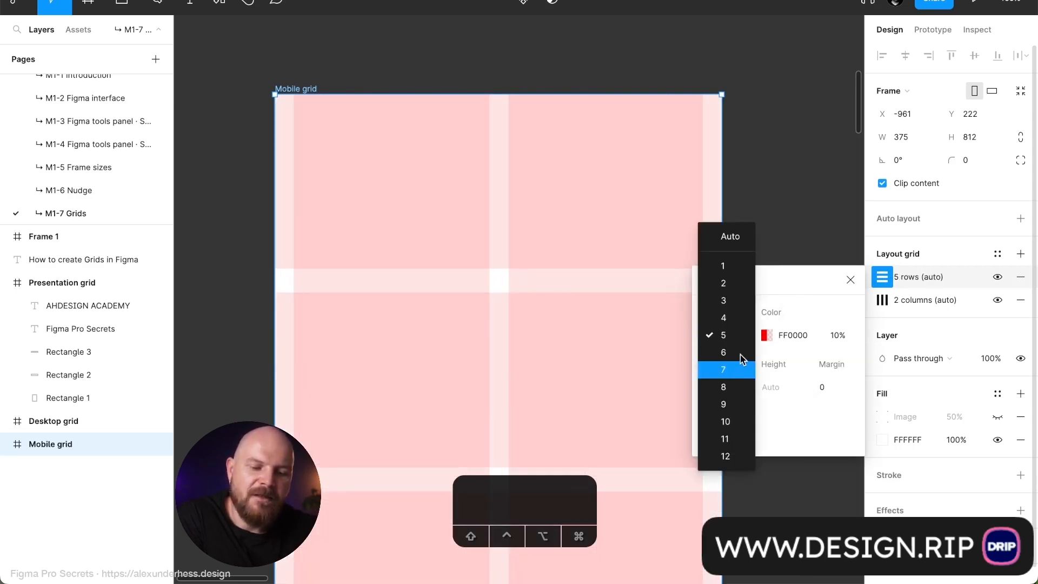
{"action": "left_click", "coordinate": [738, 239]}
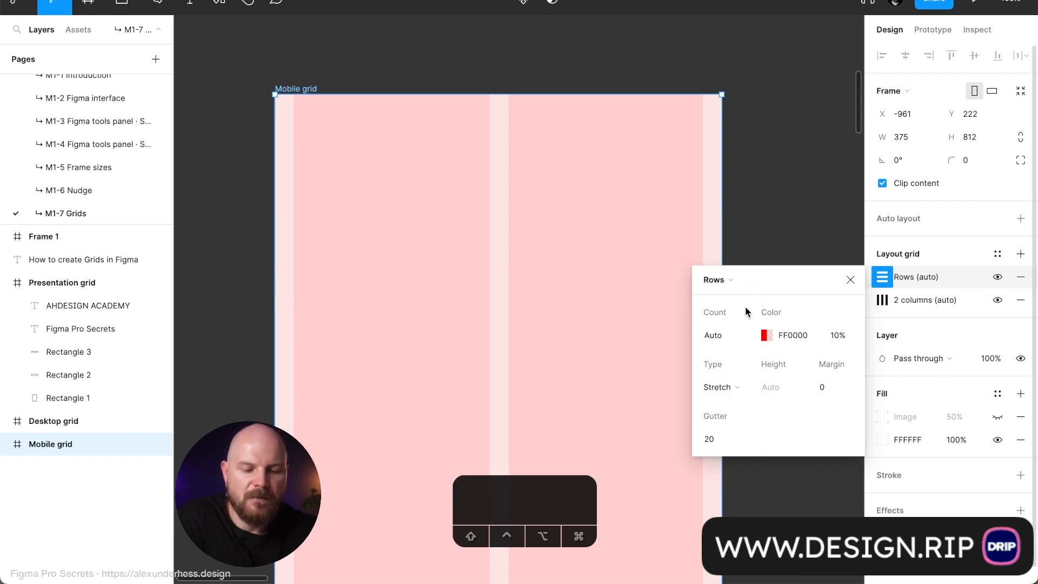
Set the row grid's type to Top and its row height to 4.
{"action": "left_click", "coordinate": [727, 386]}
{"action": "left_click", "coordinate": [738, 337]}
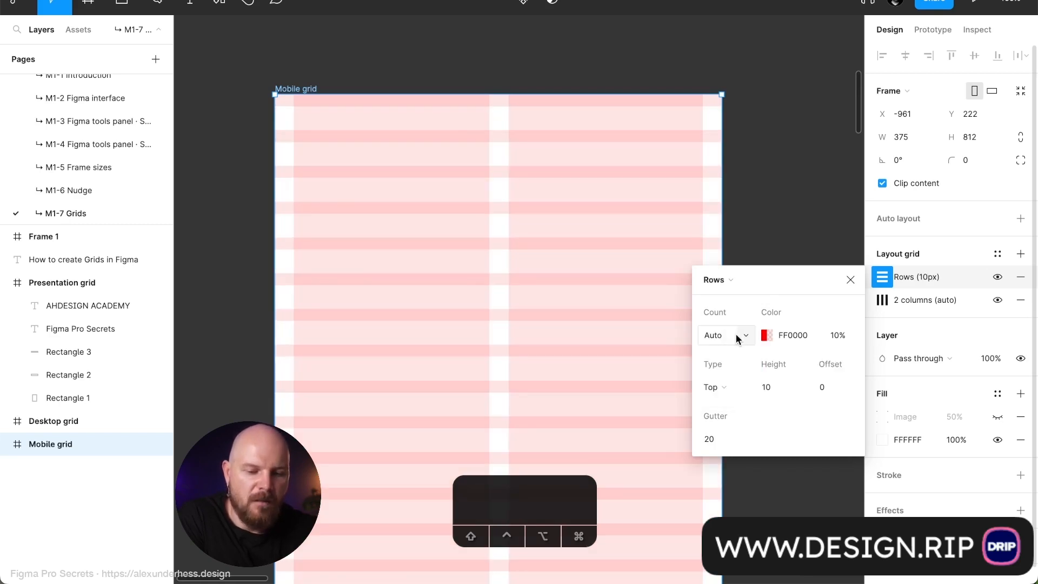
{"action": "left_click", "coordinate": [779, 390]}
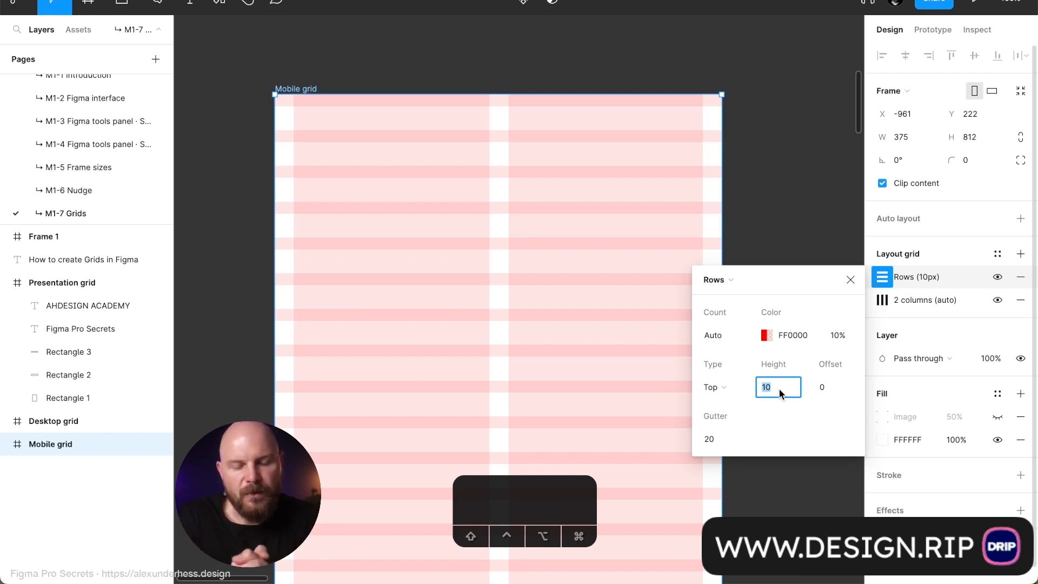
{"action": "type", "text": "4"}
{"action": "left_click", "coordinate": [780, 423]}
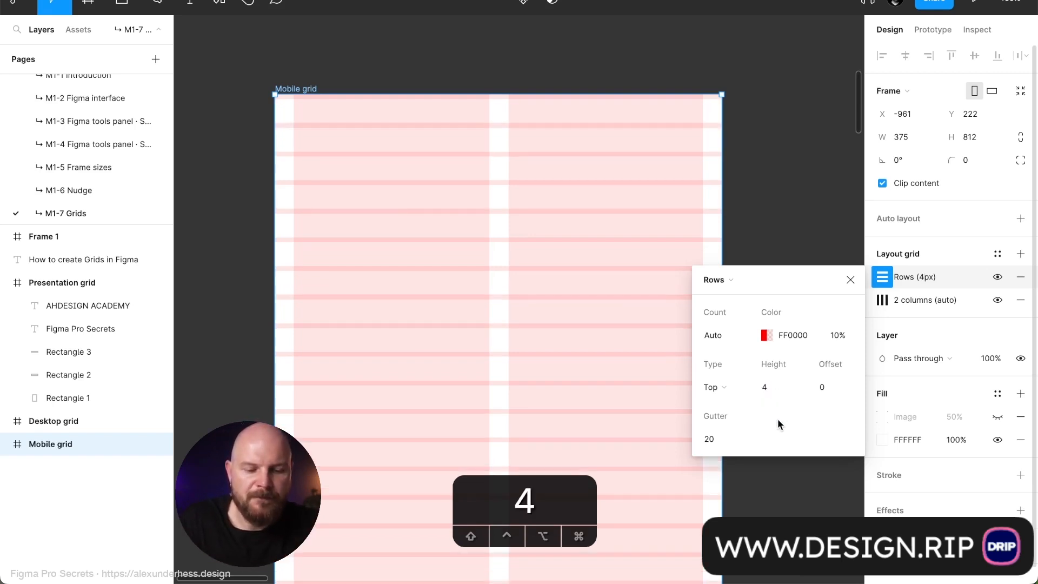
Set the row grid's gutter to 4 and inspect the resulting stripes up close.
{"action": "type", "text": "4"}
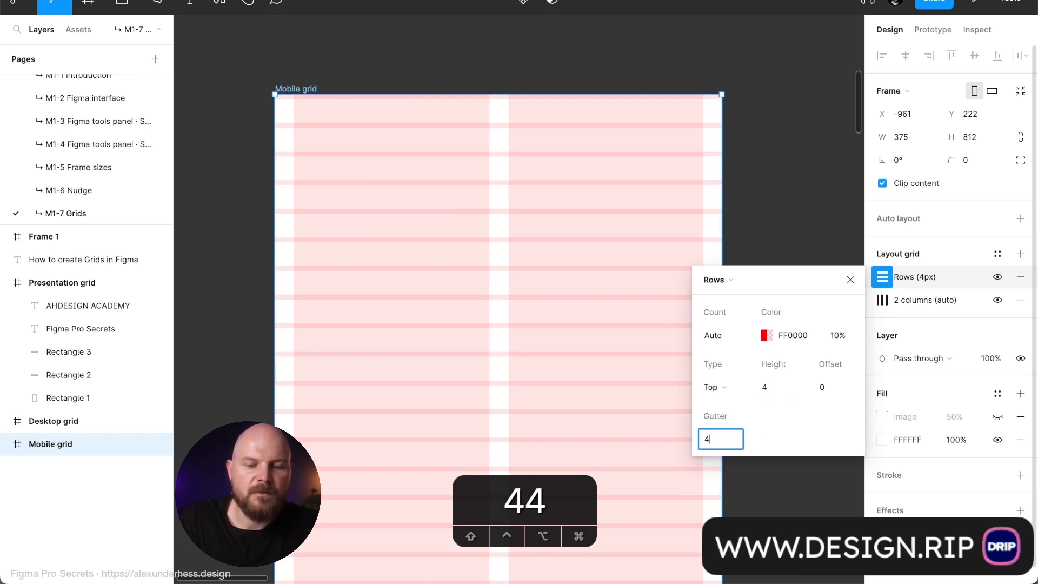
{"action": "key", "text": "Return"}
{"action": "scroll", "coordinate": [353, 110], "scroll_direction": "up", "scroll_amount": 10}
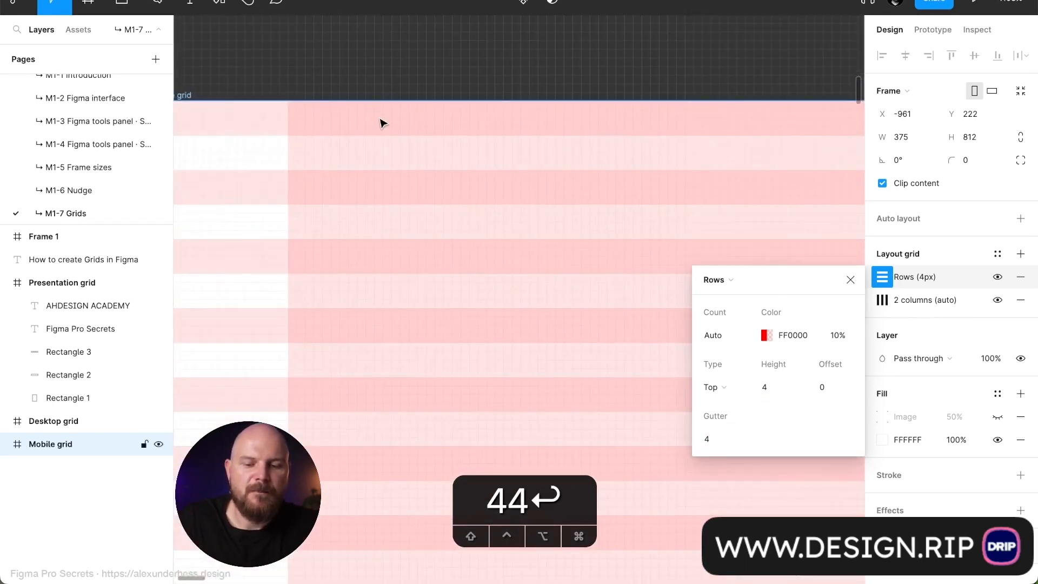
{"action": "scroll", "coordinate": [390, 313], "scroll_direction": "down", "scroll_amount": 3}
{"action": "scroll", "coordinate": [393, 317], "scroll_direction": "down", "scroll_amount": 1}
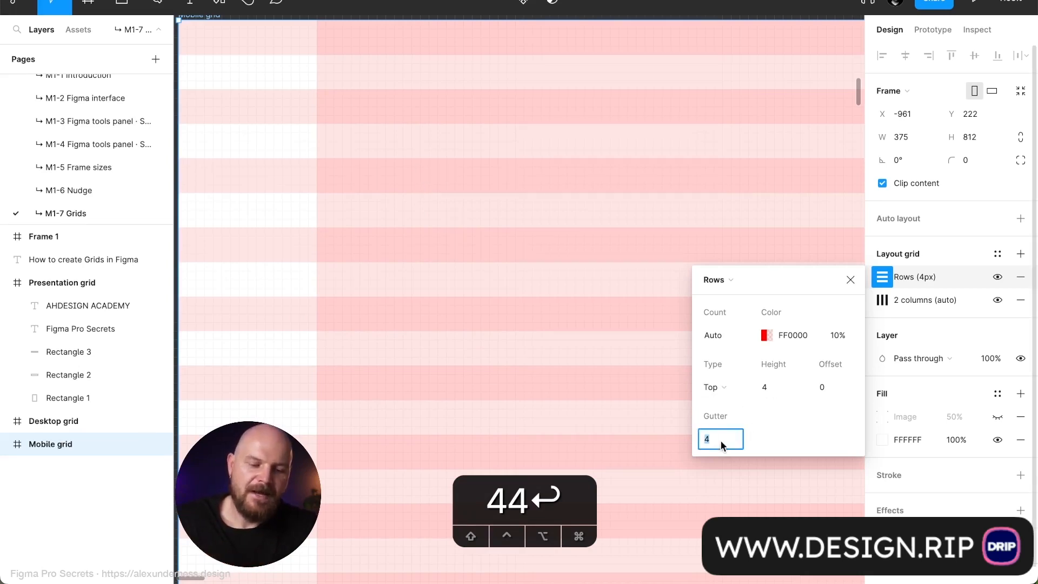
Set the row grid's gutter to 0.
{"action": "type", "text": "0"}
{"action": "key", "text": "Return"}
{"action": "scroll", "coordinate": [400, 202], "scroll_direction": "up", "scroll_amount": 3}
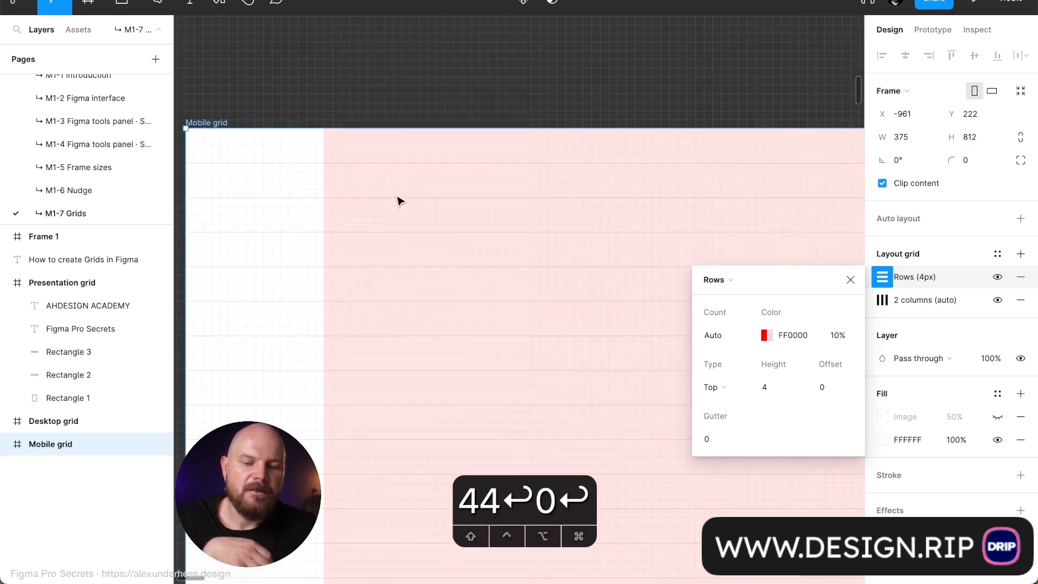
Change the row grid's color to blue 0057FF at 42% opacity and deselect the Mobile grid frame.
{"action": "left_click", "coordinate": [767, 339]}
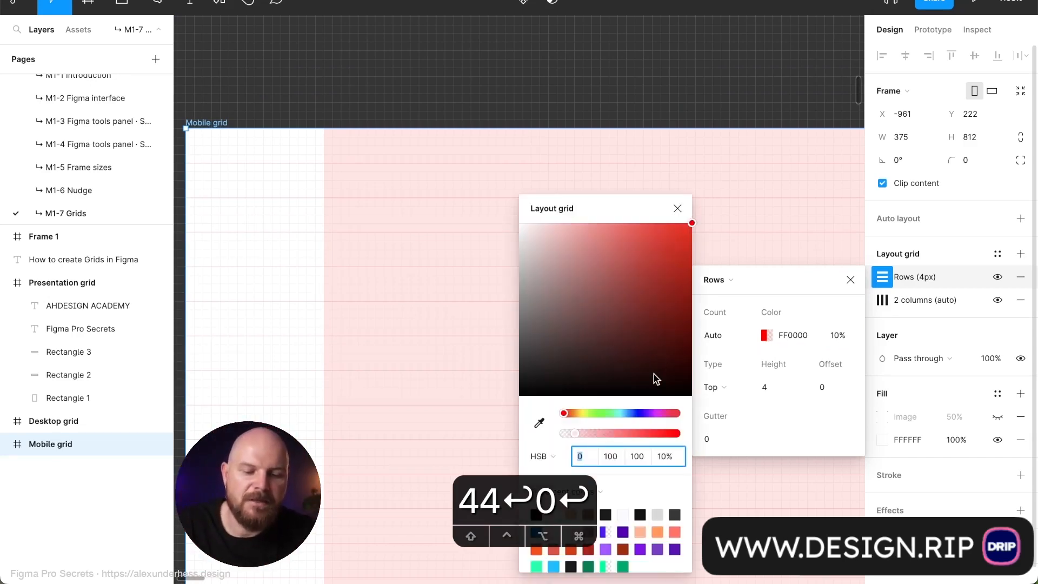
{"action": "left_click", "coordinate": [632, 414]}
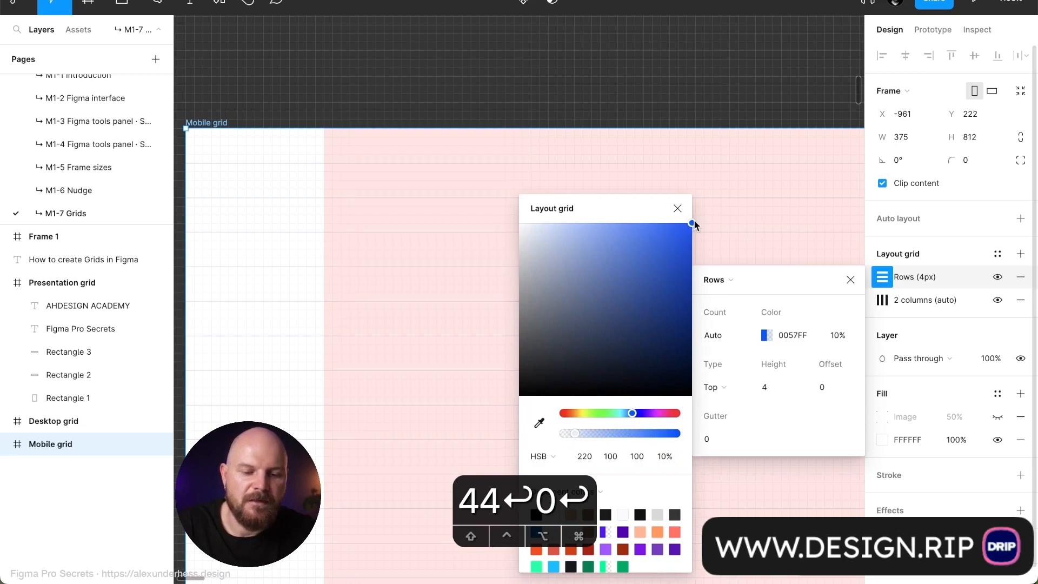
{"action": "left_click_drag", "start_coordinate": [592, 433], "coordinate": [611, 432]}
{"action": "left_click", "coordinate": [677, 208]}
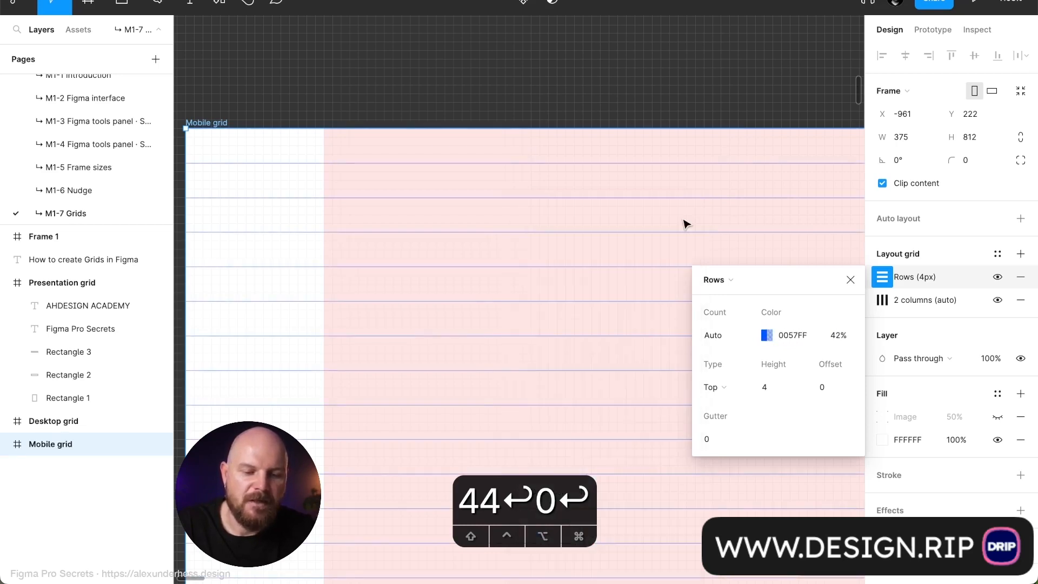
{"action": "left_click", "coordinate": [850, 279]}
{"action": "left_click", "coordinate": [584, 87]}
Draw a 4 × 4 test rectangle between two row lines in the Mobile grid frame and delete it.
{"action": "scroll", "coordinate": [579, 86], "scroll_direction": "down", "scroll_amount": 5}
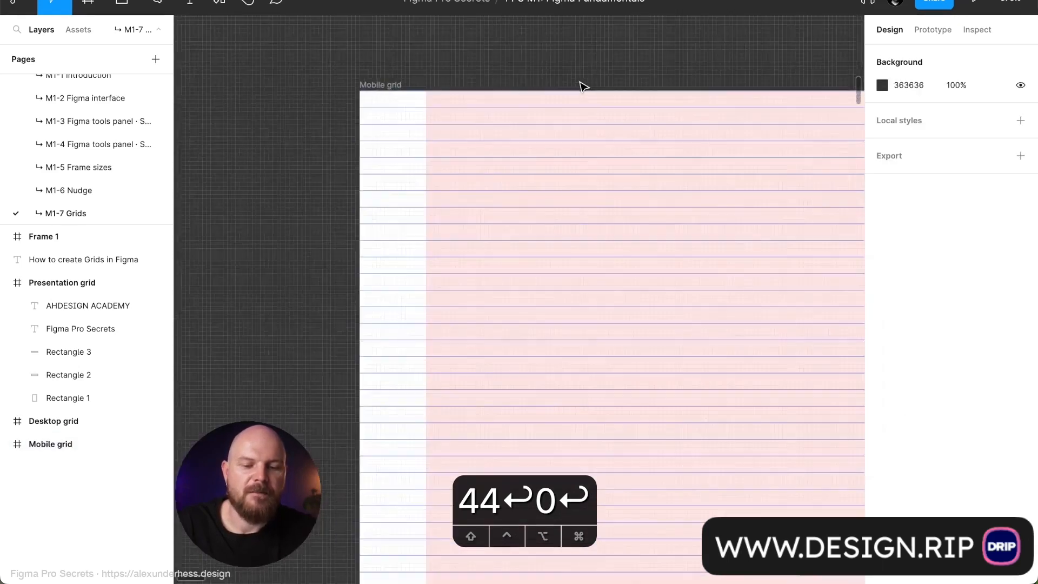
{"action": "scroll", "coordinate": [433, 157], "scroll_direction": "up", "scroll_amount": 5}
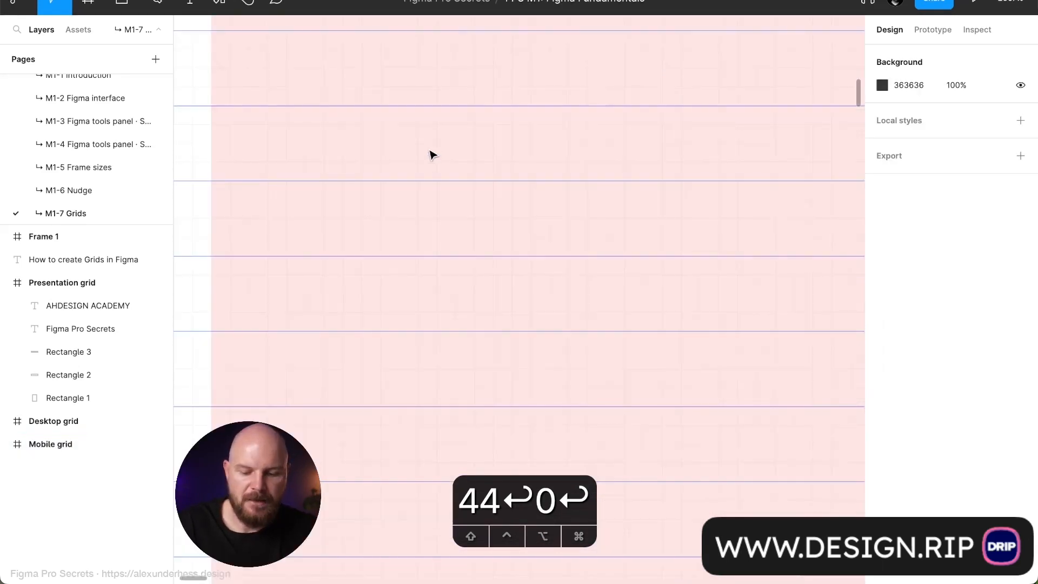
{"action": "key", "text": "r"}
{"action": "mouse_move", "coordinate": [400, 106]}
{"action": "left_mouse_down"}
{"action": "mouse_move", "coordinate": [456, 161]}
{"action": "mouse_move", "coordinate": [452, 174]}
{"action": "mouse_move", "coordinate": [468, 177]}
{"action": "left_mouse_up"}
{"action": "scroll", "coordinate": [468, 176], "scroll_direction": "down", "scroll_amount": 3}
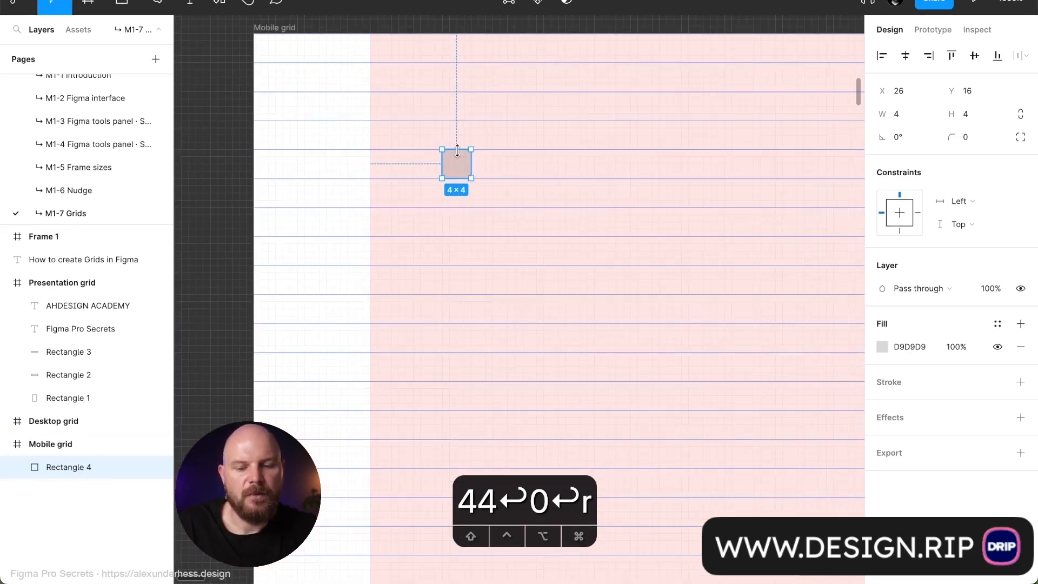
{"action": "key", "text": "BackSpace"}
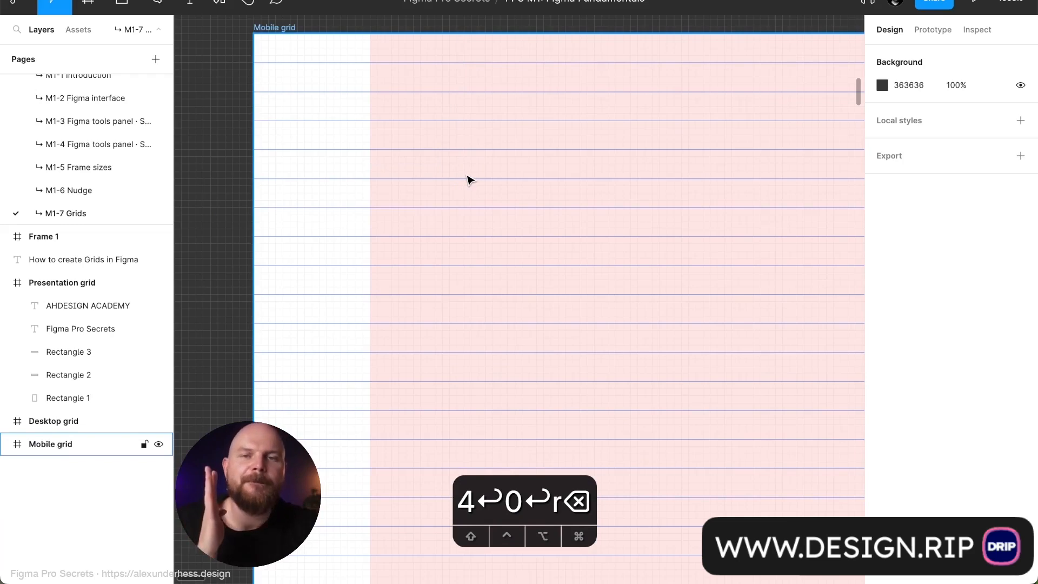
Copy the 4 px row grid from the Mobile grid frame and paste it onto the Desktop grid frame.
{"action": "scroll", "coordinate": [504, 237], "scroll_direction": "right", "scroll_amount": 2}
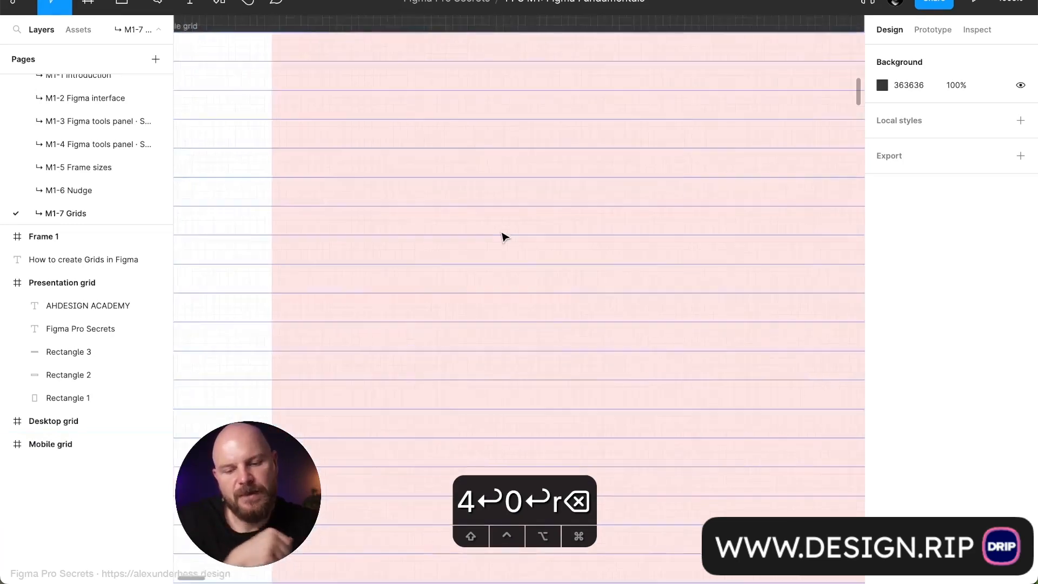
{"action": "scroll", "coordinate": [503, 237], "scroll_direction": "down", "scroll_amount": 5}
{"action": "scroll", "coordinate": [504, 237], "scroll_direction": "right", "scroll_amount": 2}
{"action": "scroll", "coordinate": [504, 236], "scroll_direction": "down", "scroll_amount": 5}
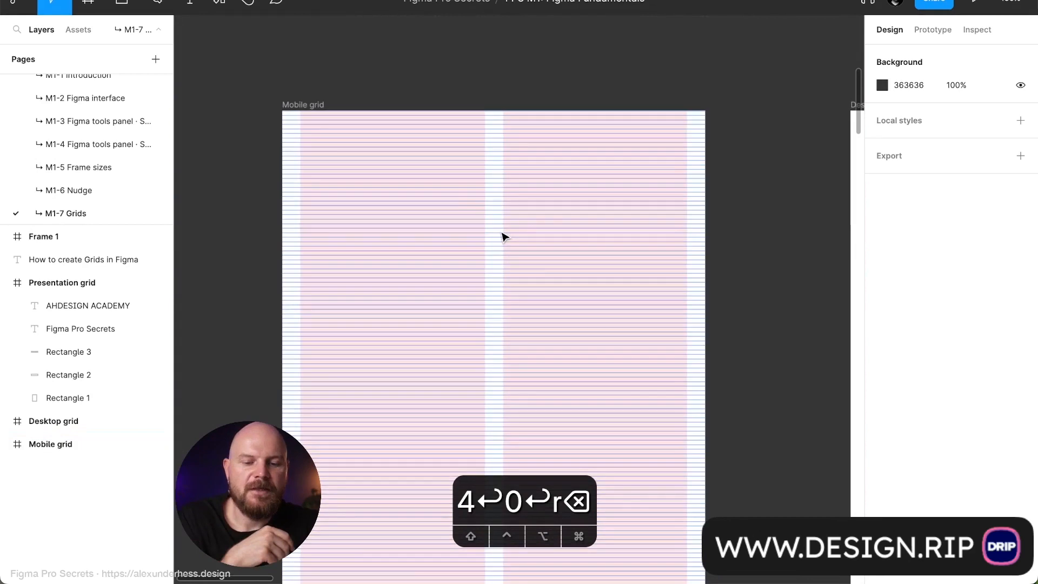
{"action": "left_click", "coordinate": [444, 210]}
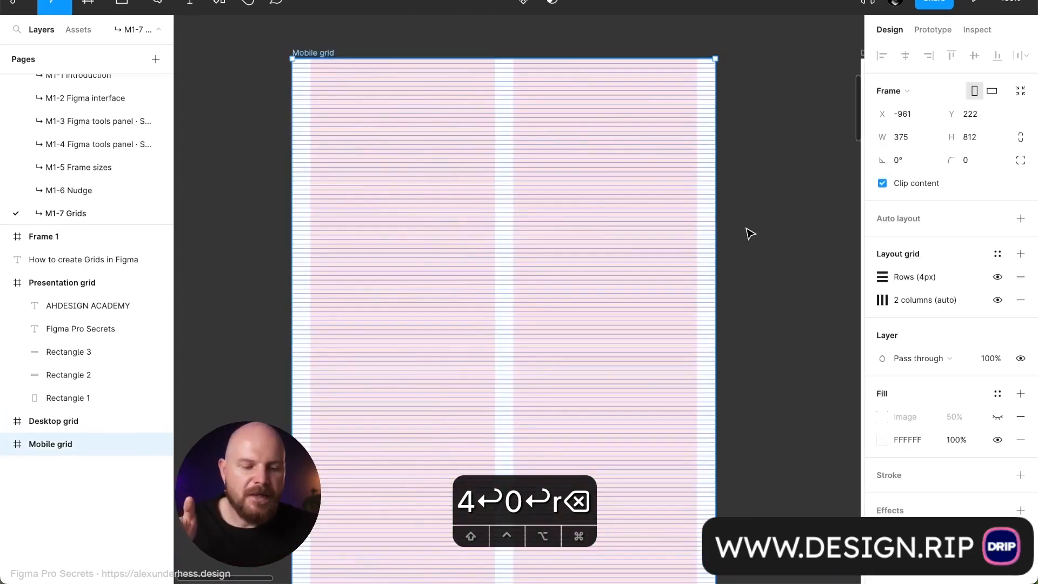
{"action": "left_click", "coordinate": [868, 275]}
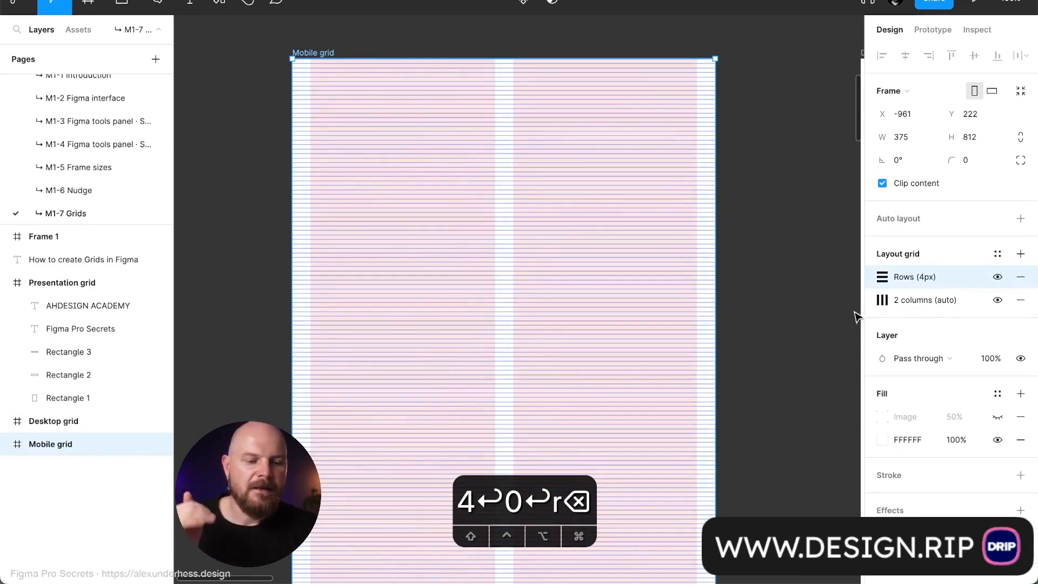
{"action": "scroll", "coordinate": [613, 241], "scroll_direction": "right", "scroll_amount": 10}
{"action": "left_click", "coordinate": [612, 239]}
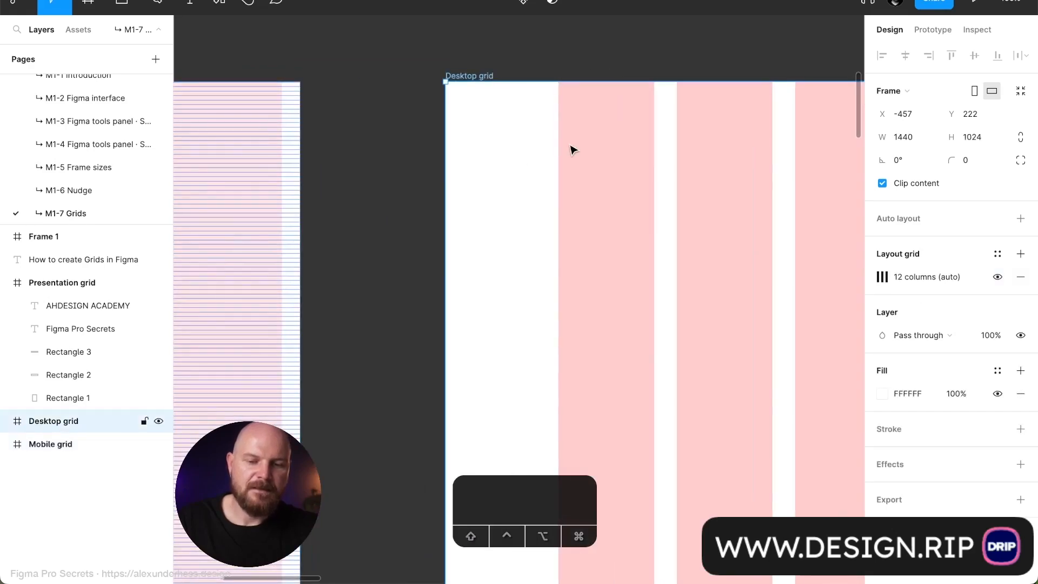
{"action": "key", "text": "super+v"}
Try a row height of 10 on the Desktop grid frame's row grid and settle on 8.
{"action": "left_click", "coordinate": [882, 277]}
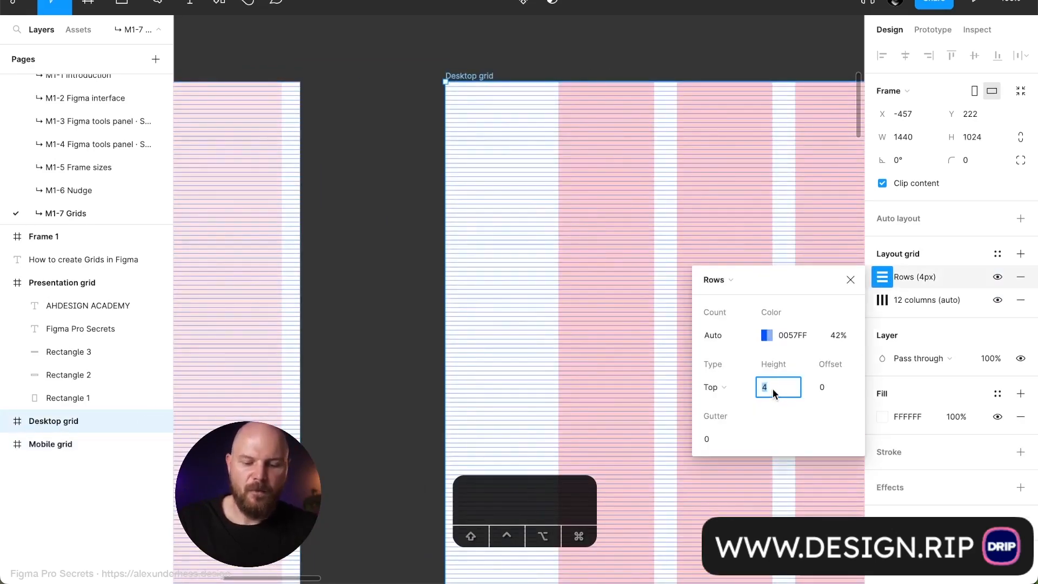
{"action": "type", "text": "10"}
{"action": "key", "text": "Return"}
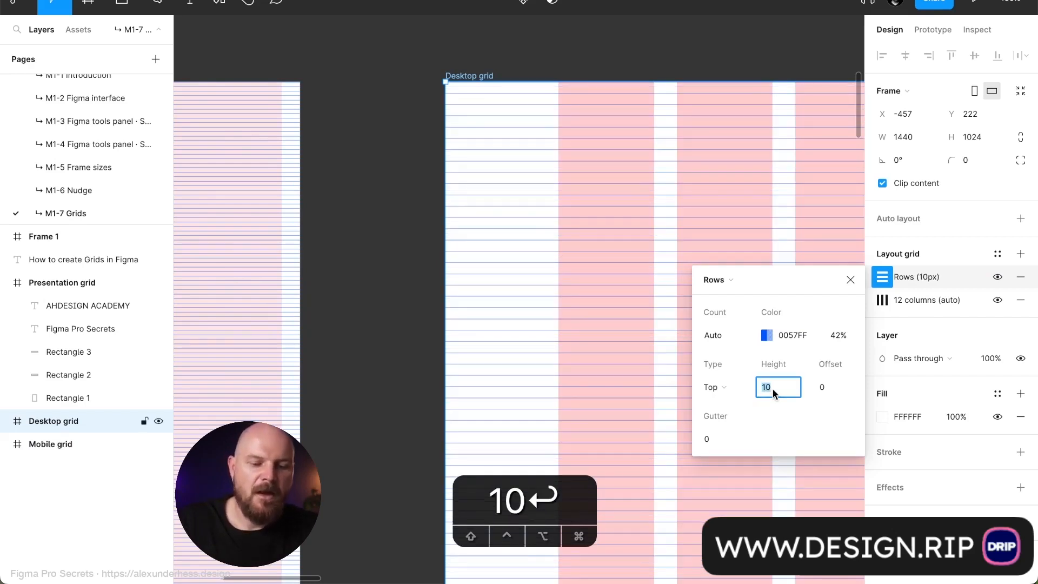
{"action": "type", "text": "8"}
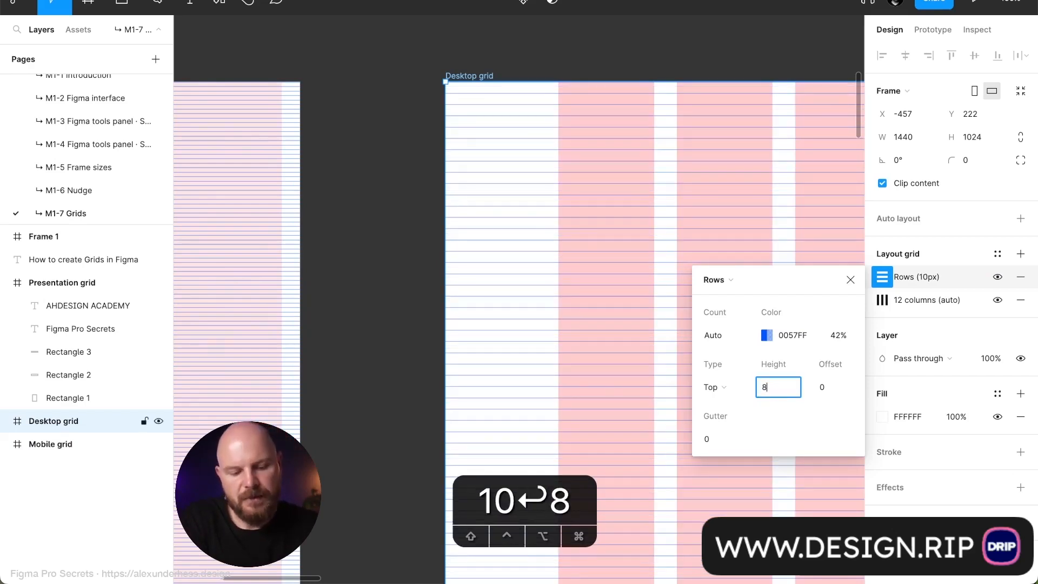
{"action": "key", "text": "Return"}
{"action": "scroll", "coordinate": [618, 141], "scroll_direction": "up", "scroll_amount": 3}
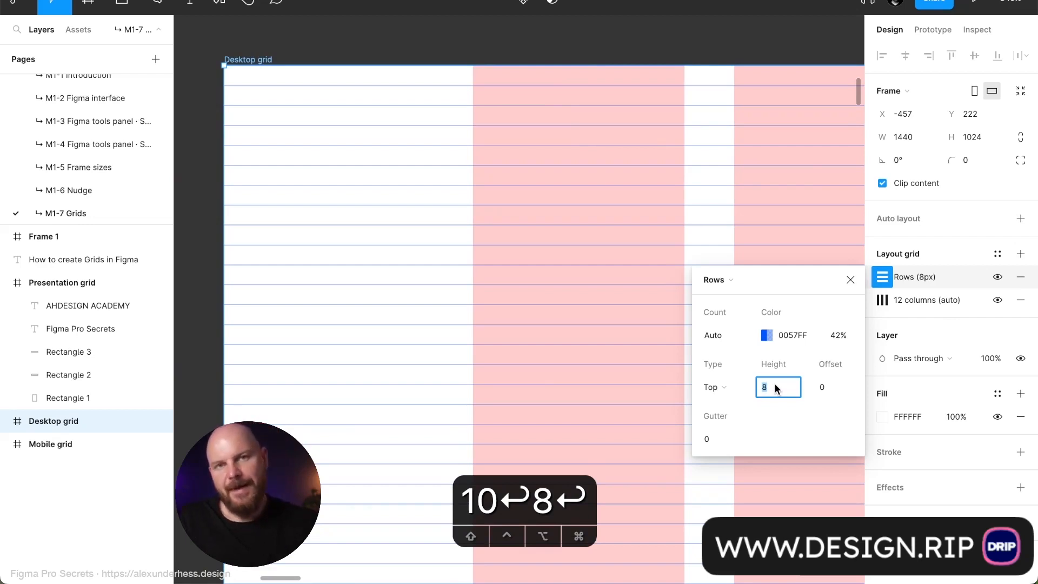
Try row heights of 16 and 24 on the Desktop grid frame and return the height to 8.
{"action": "type", "text": "16"}
{"action": "key", "text": "Return"}
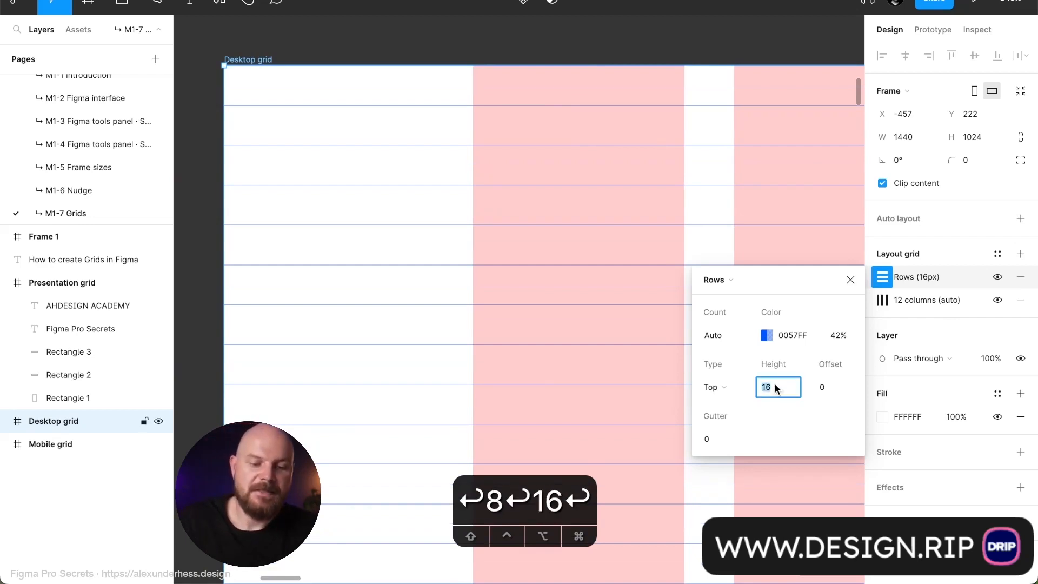
{"action": "type", "text": "24"}
{"action": "key", "text": "Return"}
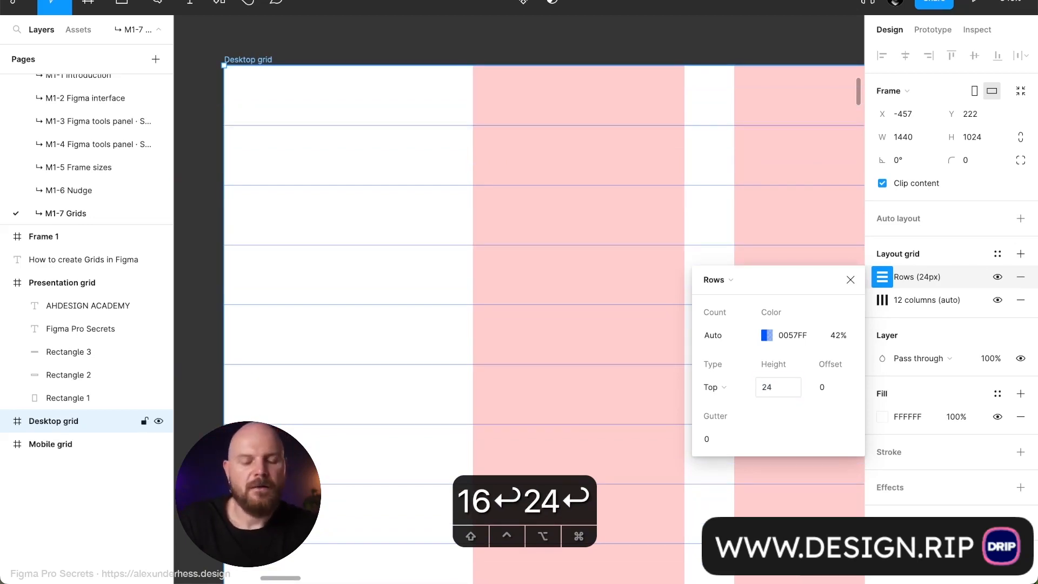
{"action": "type", "text": "8"}
{"action": "key", "text": "Return"}
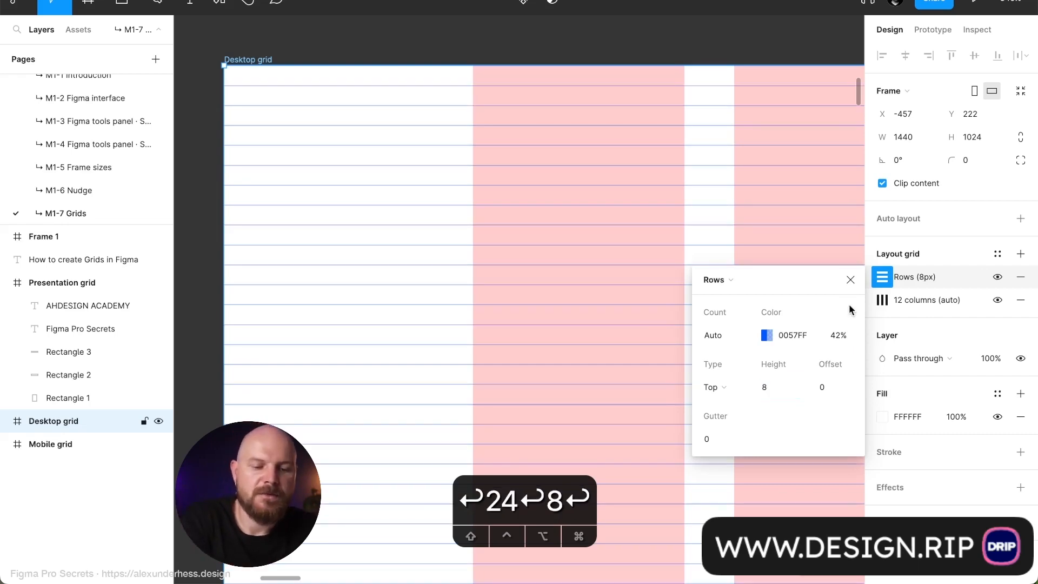
Close the row grid settings and compare the layout grids across the mobile, desktop and presentation frames.
{"action": "left_click", "coordinate": [850, 279]}
{"action": "scroll", "coordinate": [560, 301], "scroll_direction": "down", "scroll_amount": 5}
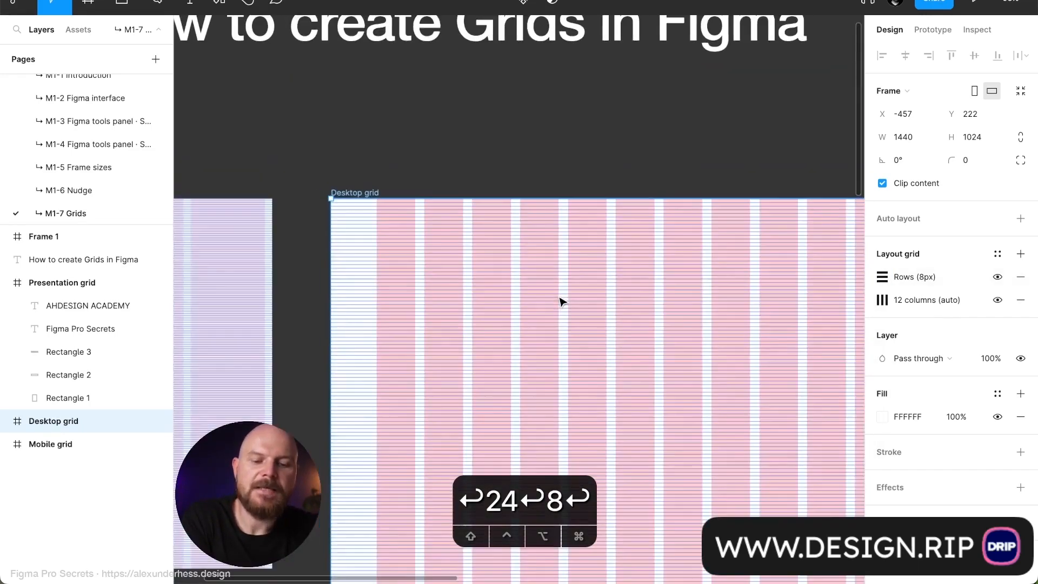
{"action": "scroll", "coordinate": [561, 301], "scroll_direction": "down", "scroll_amount": 6}
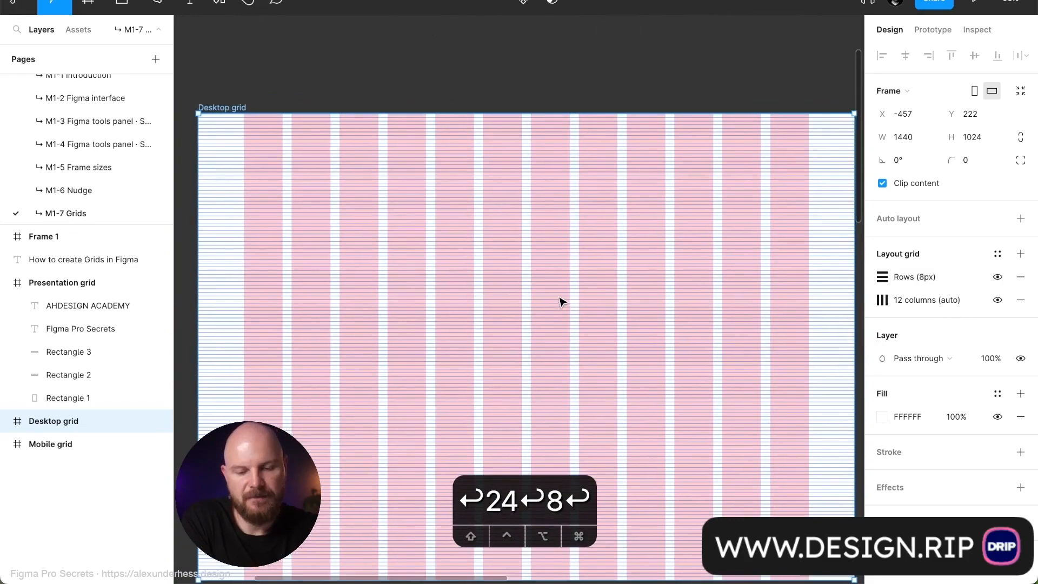
{"action": "scroll", "coordinate": [561, 301], "scroll_direction": "down", "scroll_amount": 10}
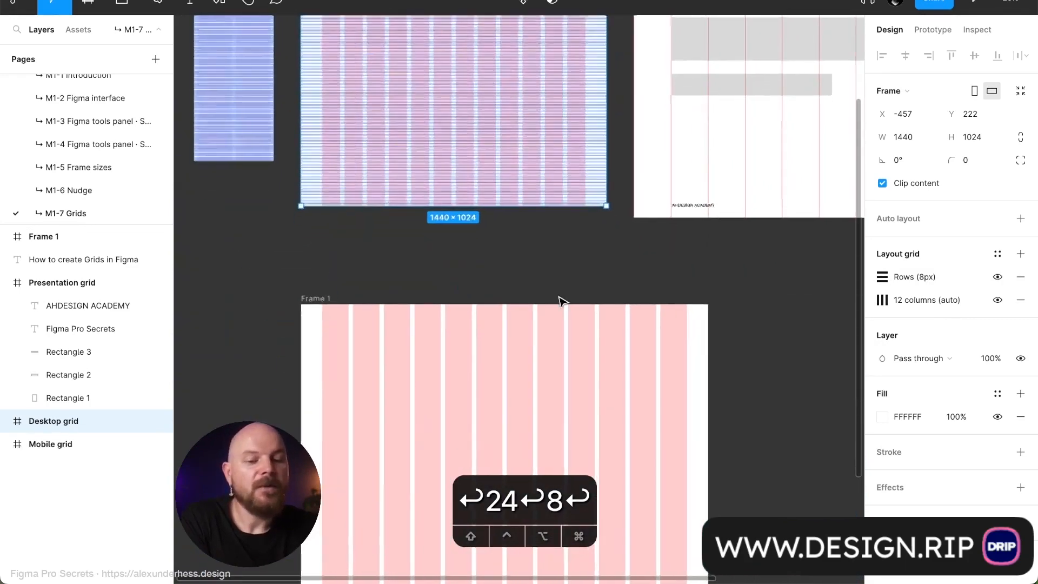
{"action": "scroll", "coordinate": [560, 301], "scroll_direction": "down", "scroll_amount": 1}
{"action": "scroll", "coordinate": [560, 301], "scroll_direction": "right", "scroll_amount": 2}
{"action": "scroll", "coordinate": [561, 301], "scroll_direction": "up", "scroll_amount": 2}
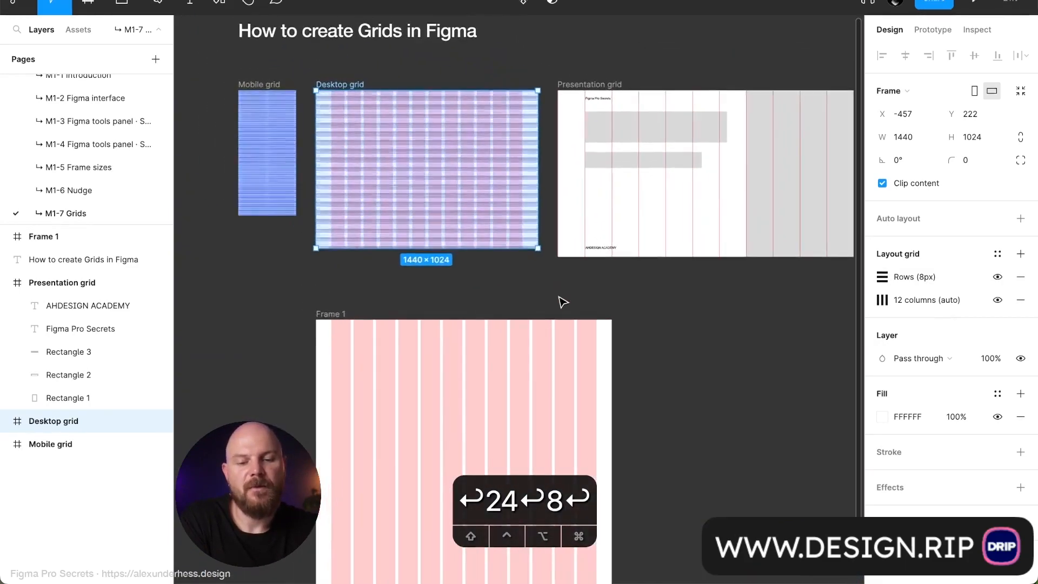